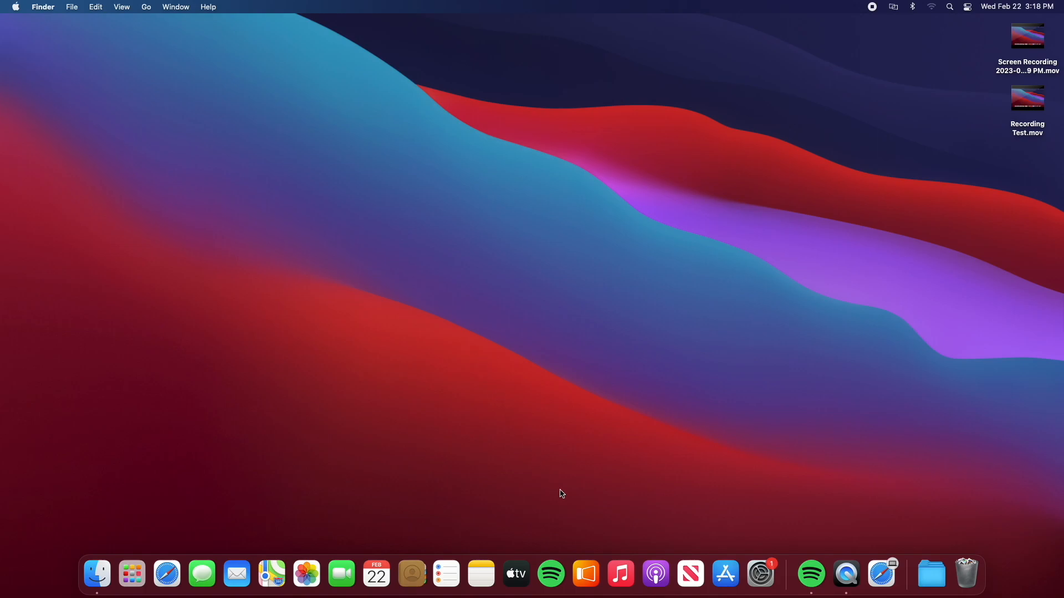
# Step: Open ProPresenter and postpone the software update offer
pyautogui.click(596, 584)
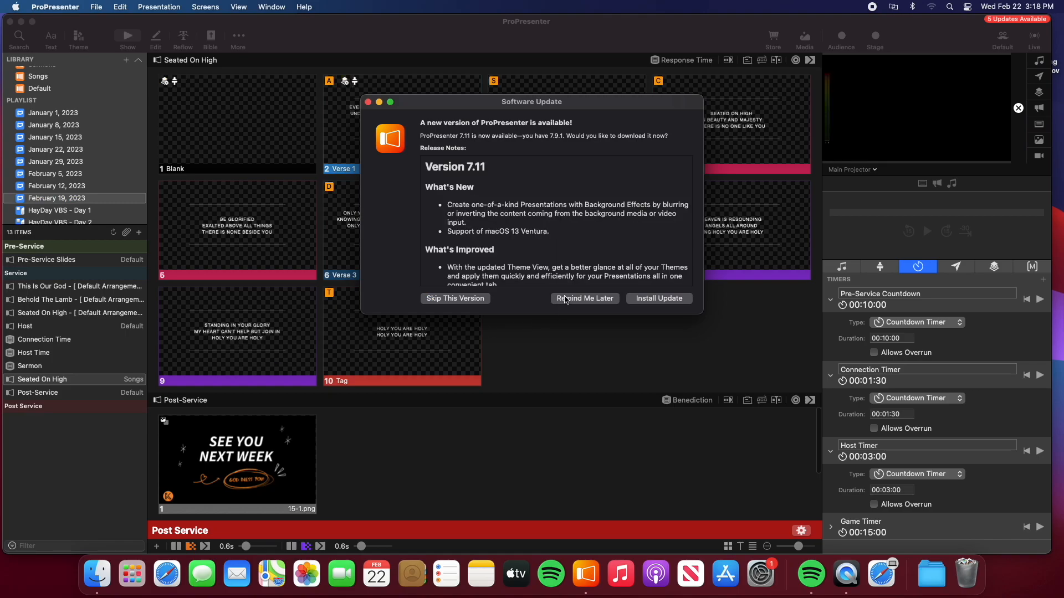
pyautogui.click(566, 299)
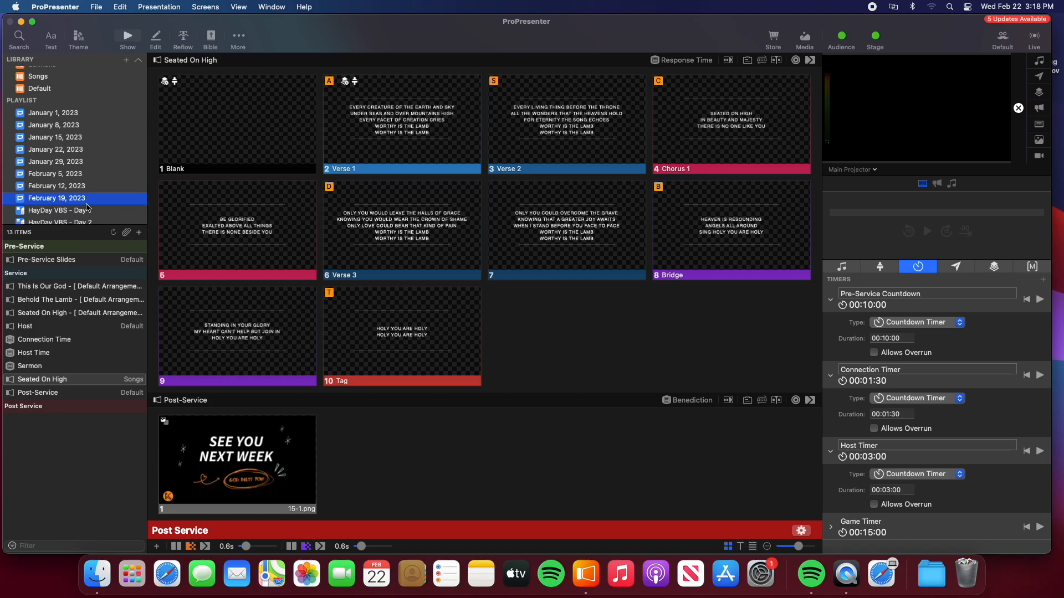
# Step: Import the February 26, 2023 Planning Center plan from CP Kenmore - Adult Worship Services, AM Sanctuary Service - 10am, as a playlist
pyautogui.scroll(2, 87, 207)
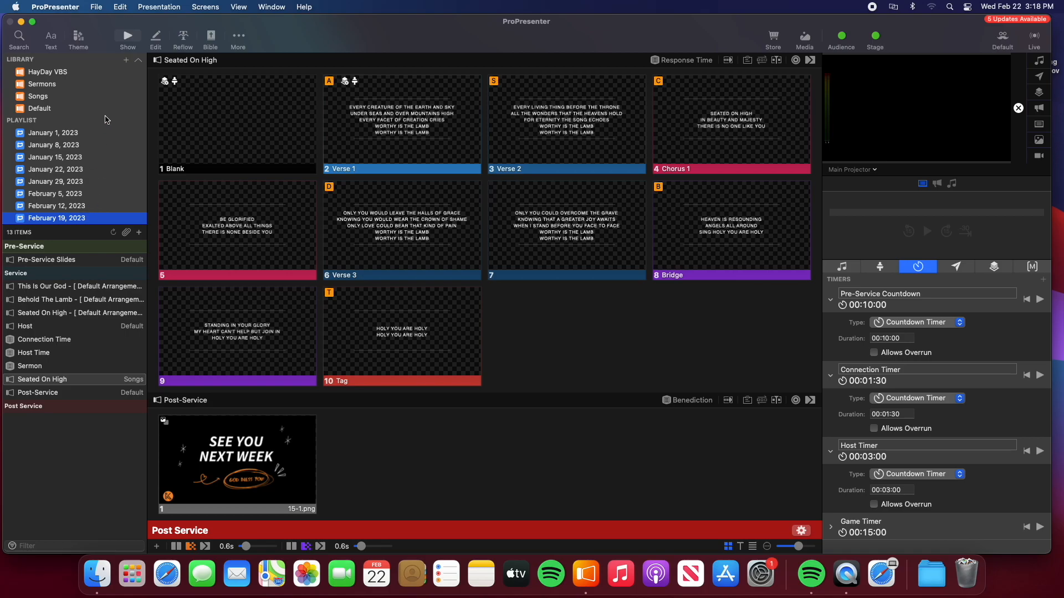
pyautogui.click(127, 60)
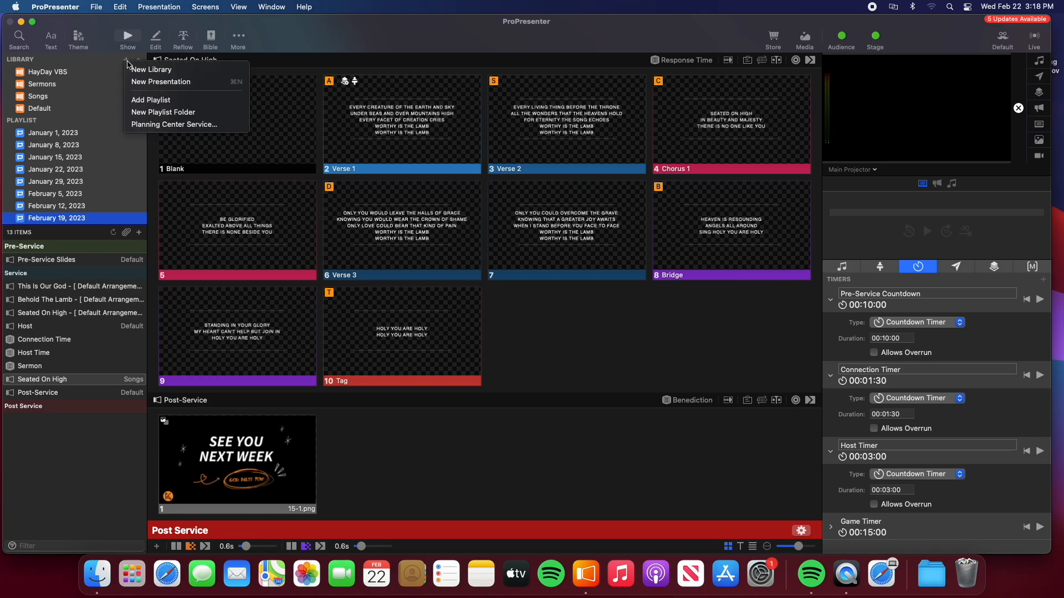
pyautogui.click(162, 122)
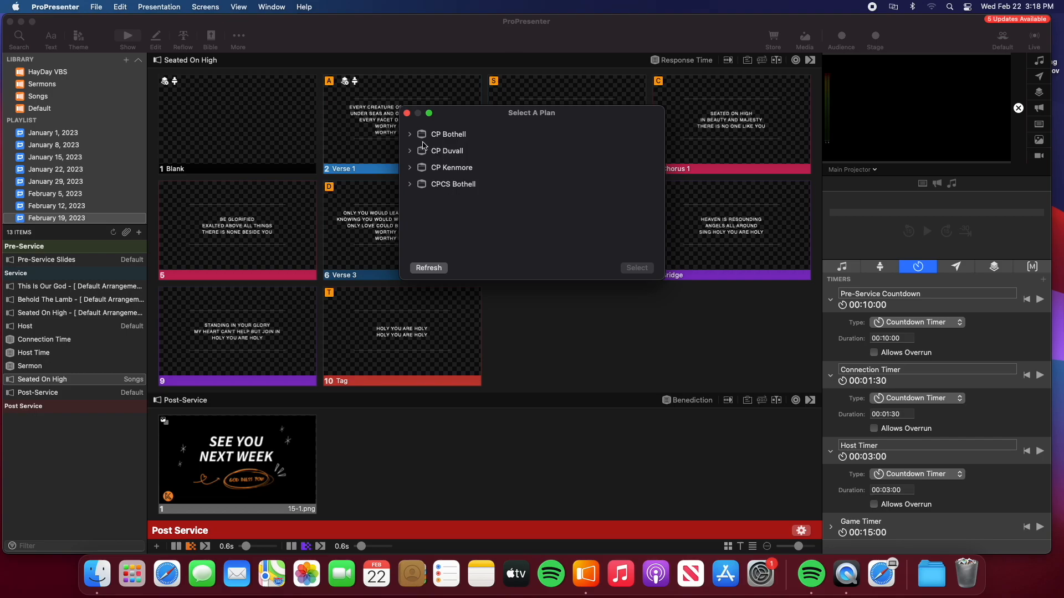
pyautogui.click(410, 167)
pyautogui.click(417, 185)
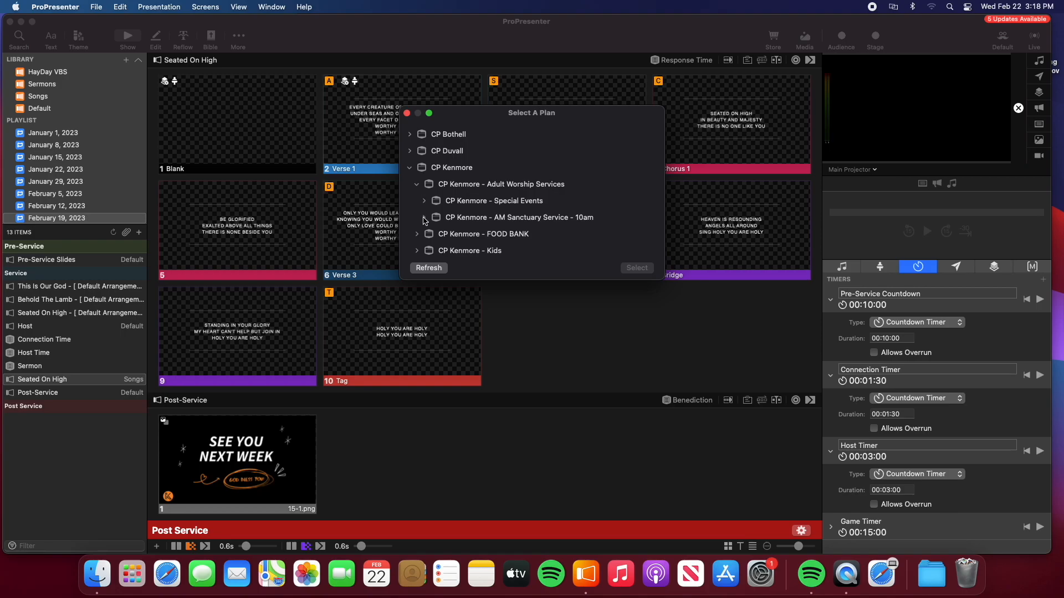
pyautogui.scroll(-2, 474, 222)
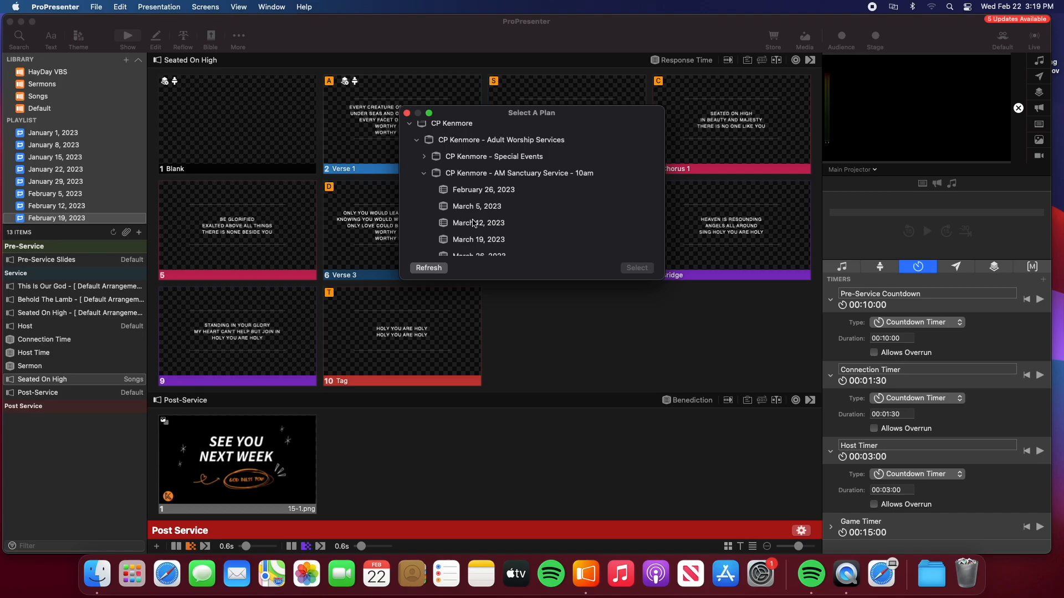
pyautogui.click(487, 191)
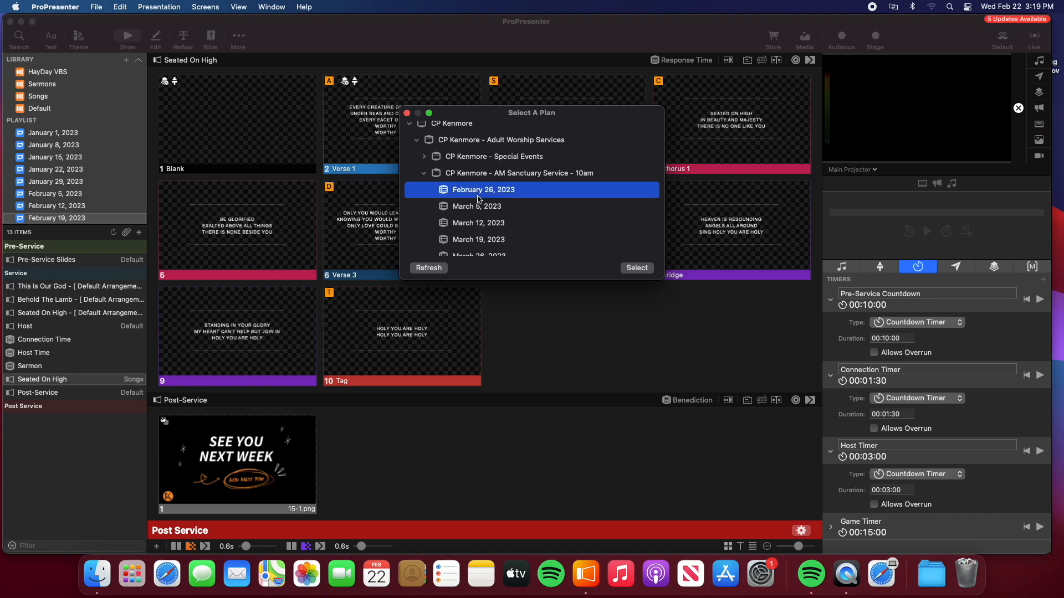
pyautogui.click(635, 269)
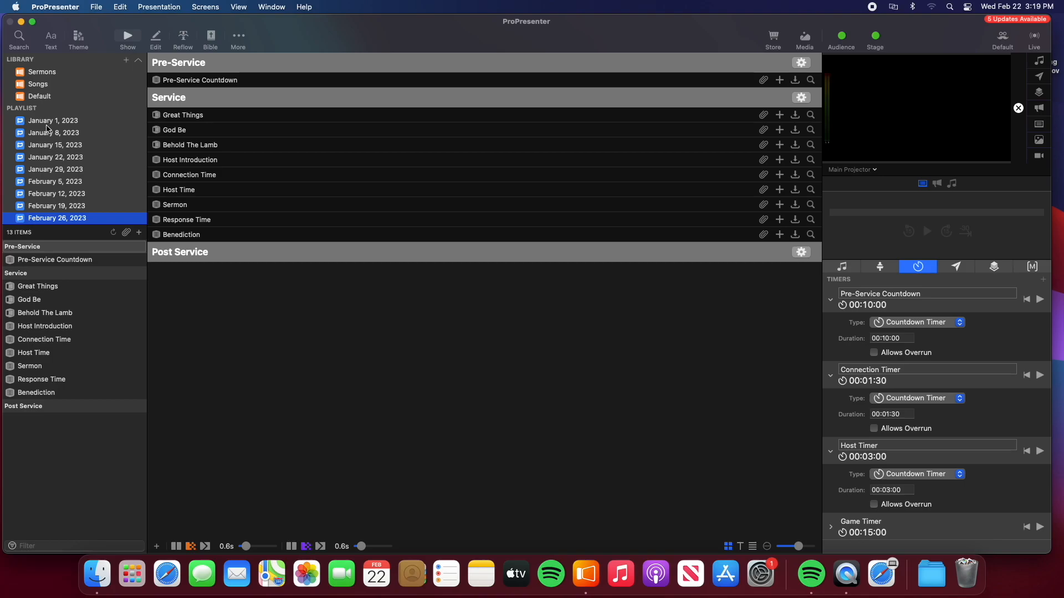
# Step: Examine the lists of libraries and playlists and the options for adding new ones
pyautogui.scroll(-3, 47, 129)
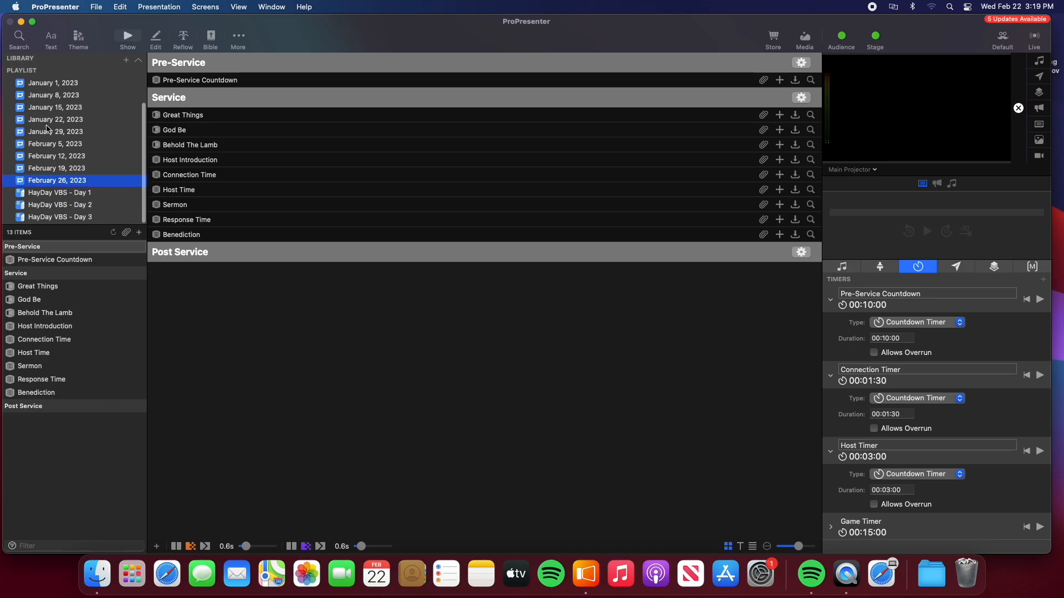
pyautogui.scroll(2, 47, 129)
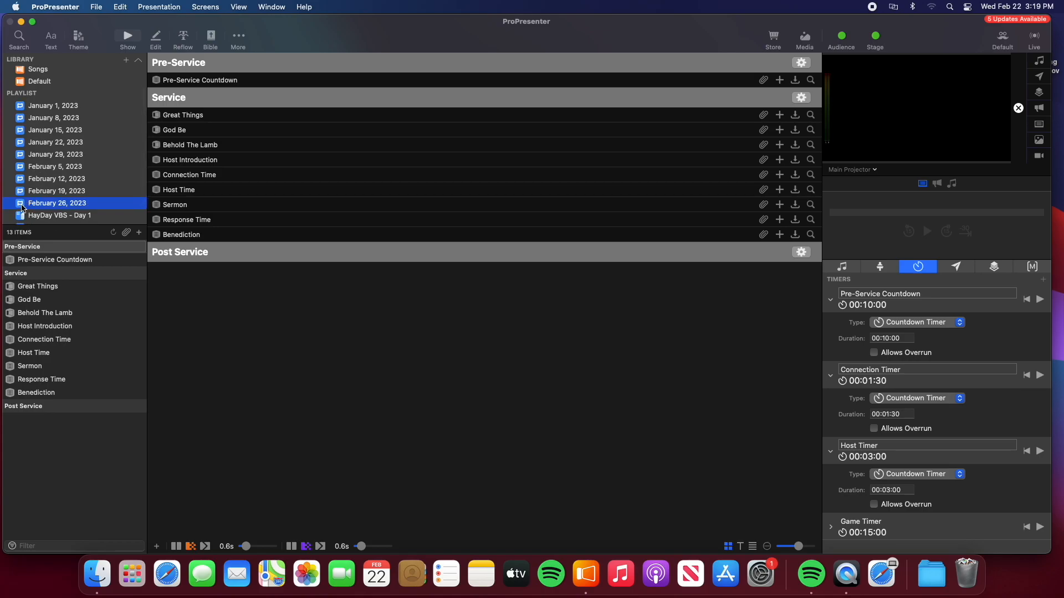
pyautogui.scroll(-3, 22, 214)
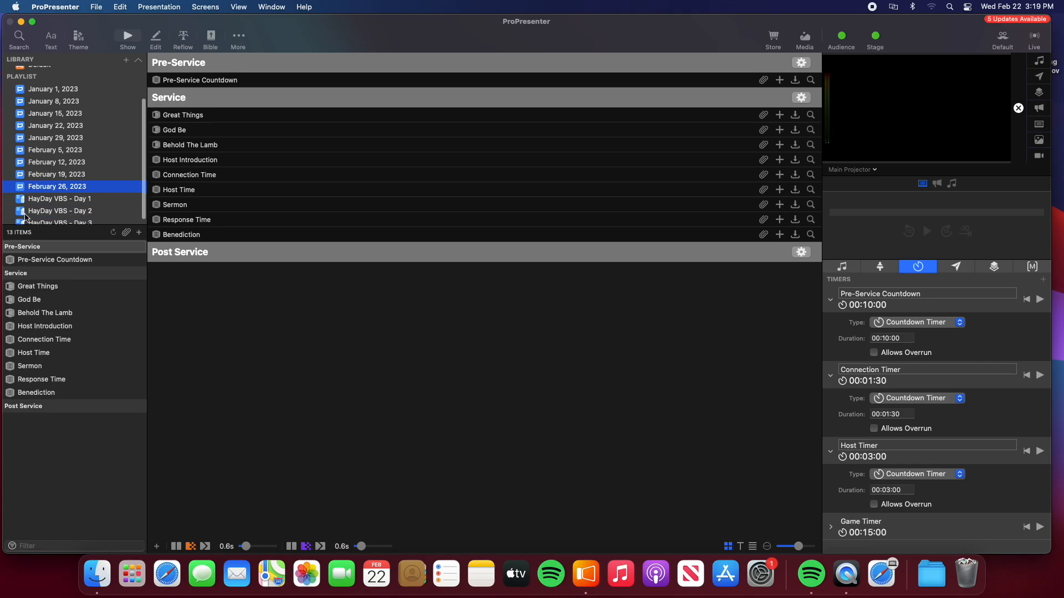
pyautogui.scroll(2, 40, 200)
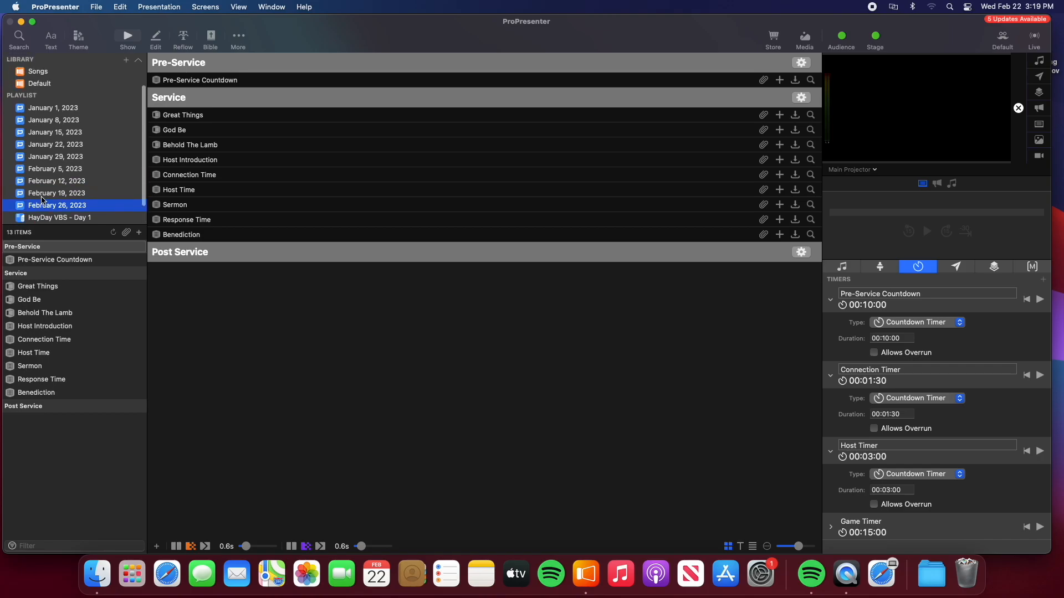
pyautogui.scroll(-2, 40, 200)
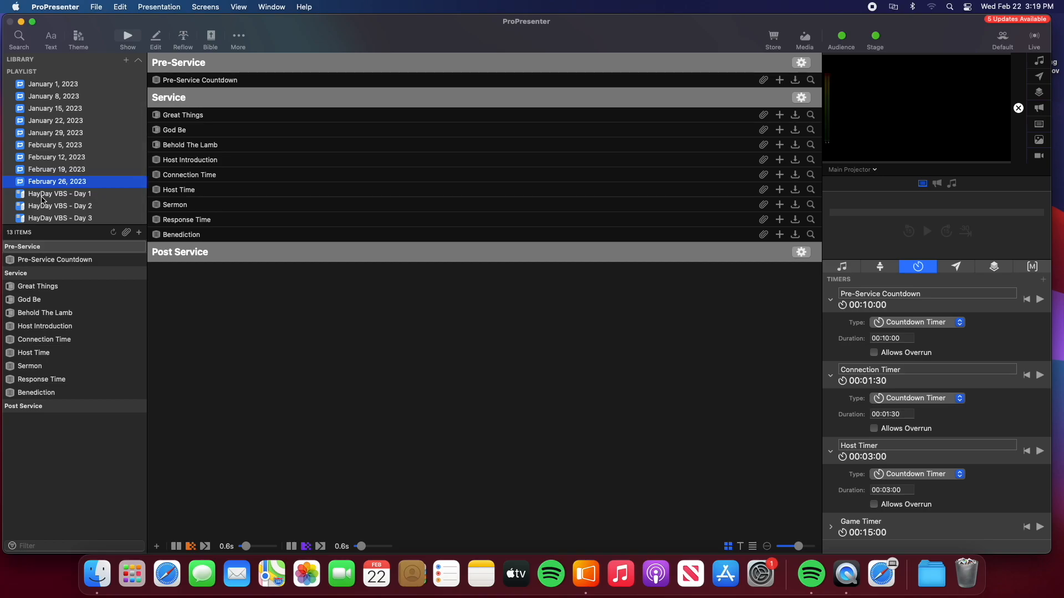
pyautogui.click(126, 61)
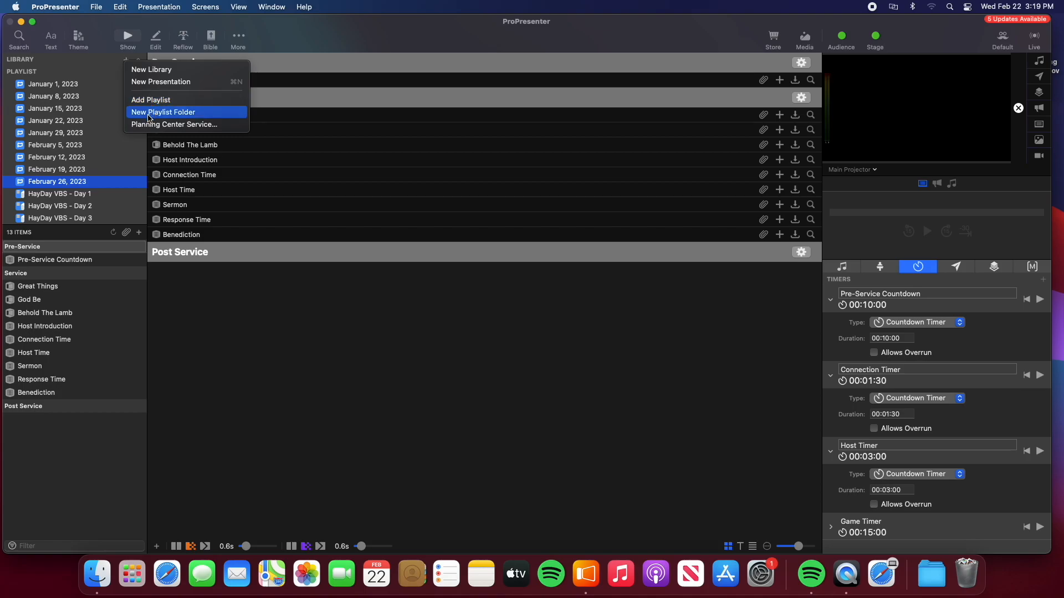
pyautogui.click(110, 128)
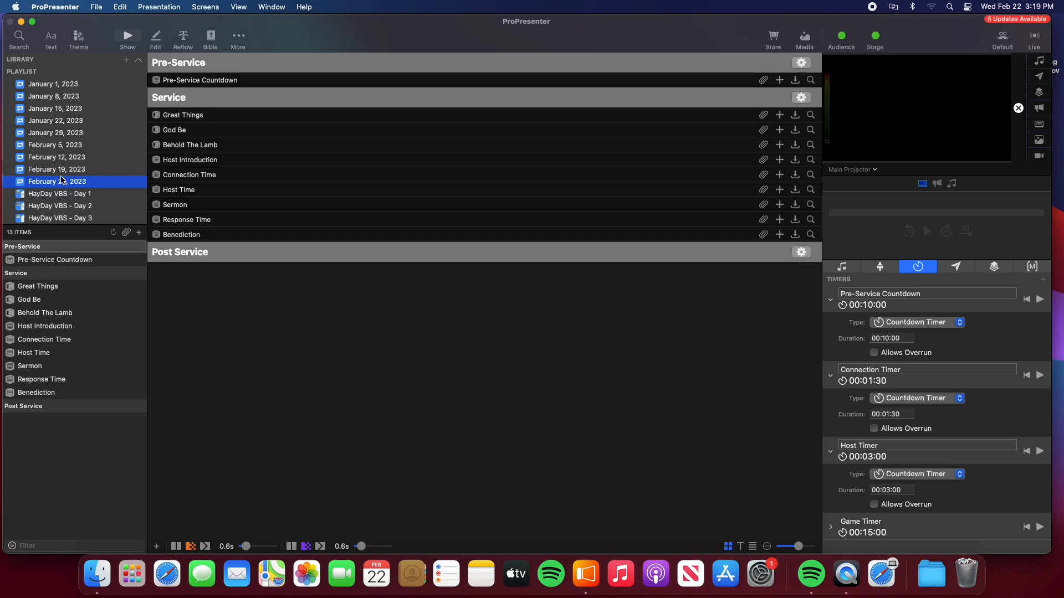
pyautogui.scroll(2, 69, 158)
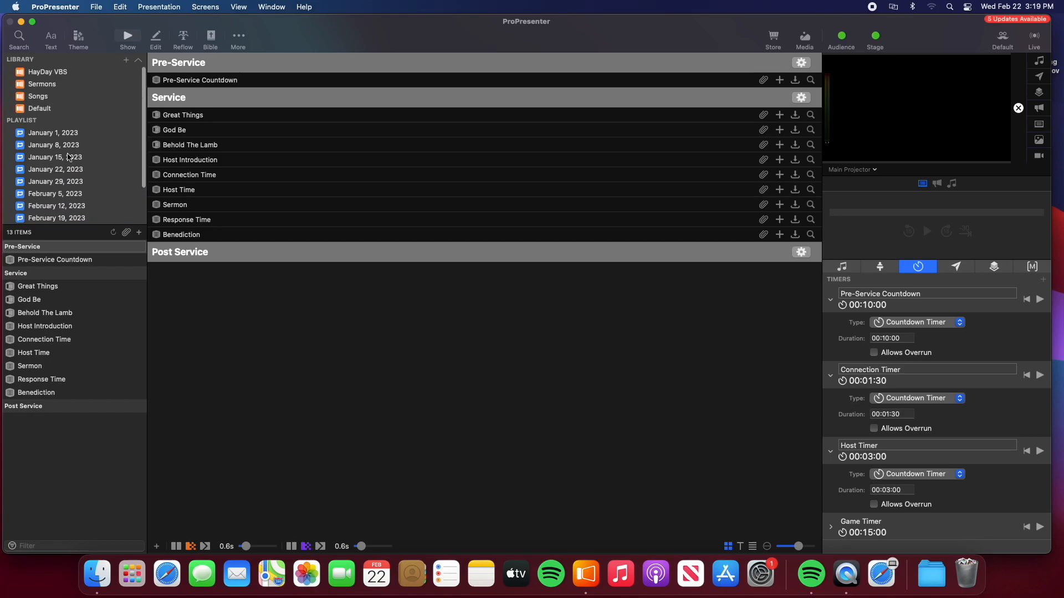
pyautogui.scroll(-2, 69, 161)
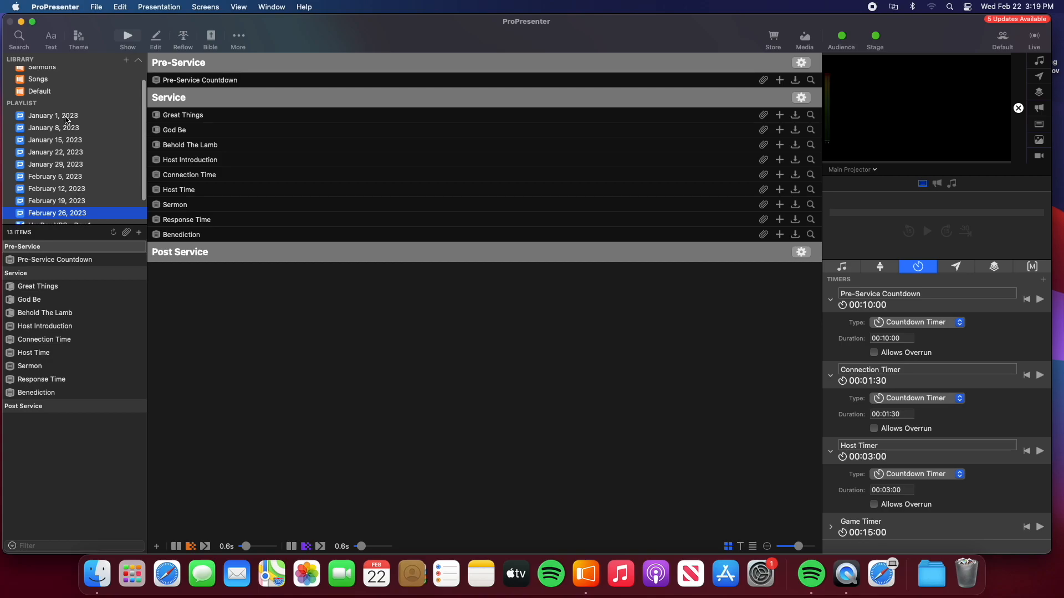
pyautogui.scroll(2, 79, 144)
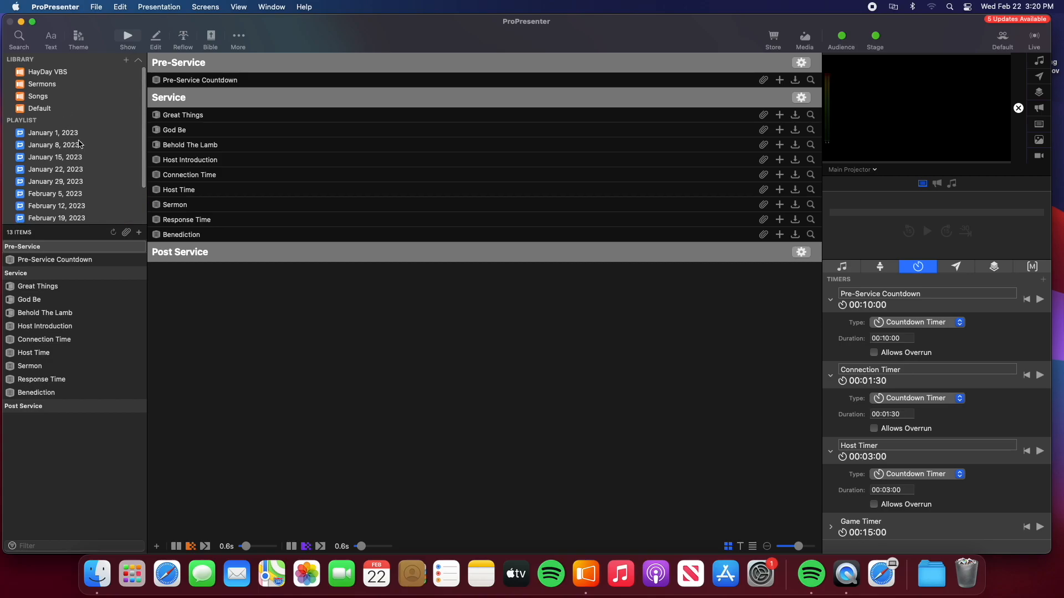
pyautogui.scroll(-1, 45, 78)
pyautogui.scroll(1, 46, 78)
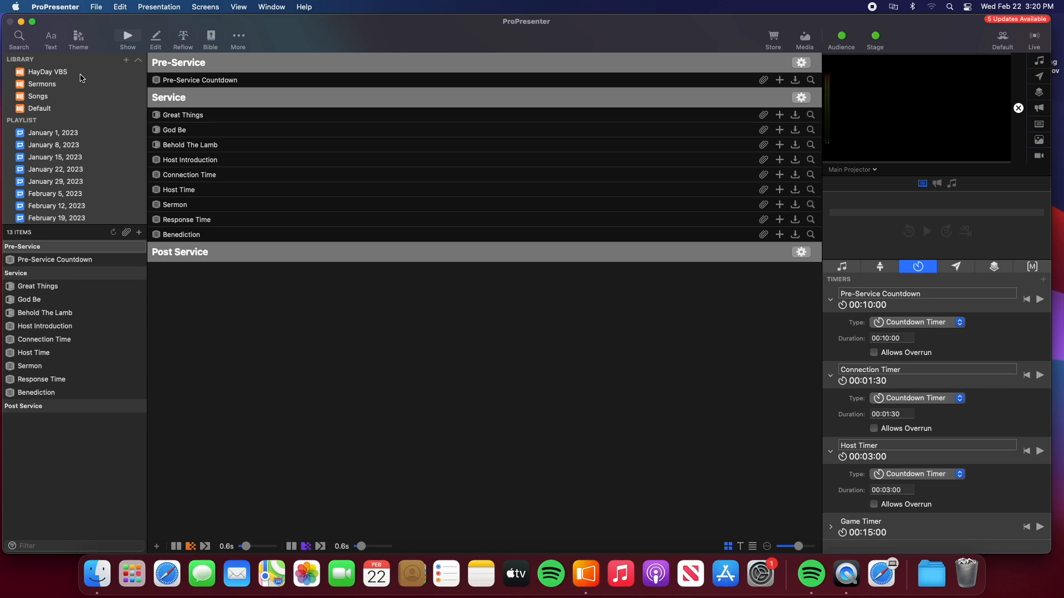
# Step: Review the presentations stored in the HayDay VBS, Sermons and Songs libraries
pyautogui.click(49, 73)
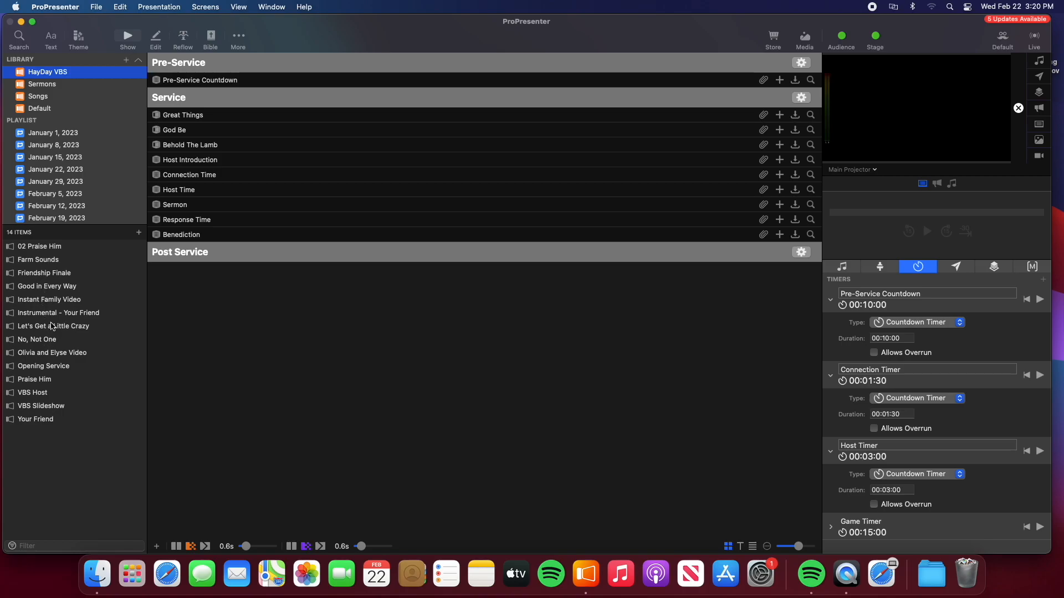
pyautogui.click(62, 88)
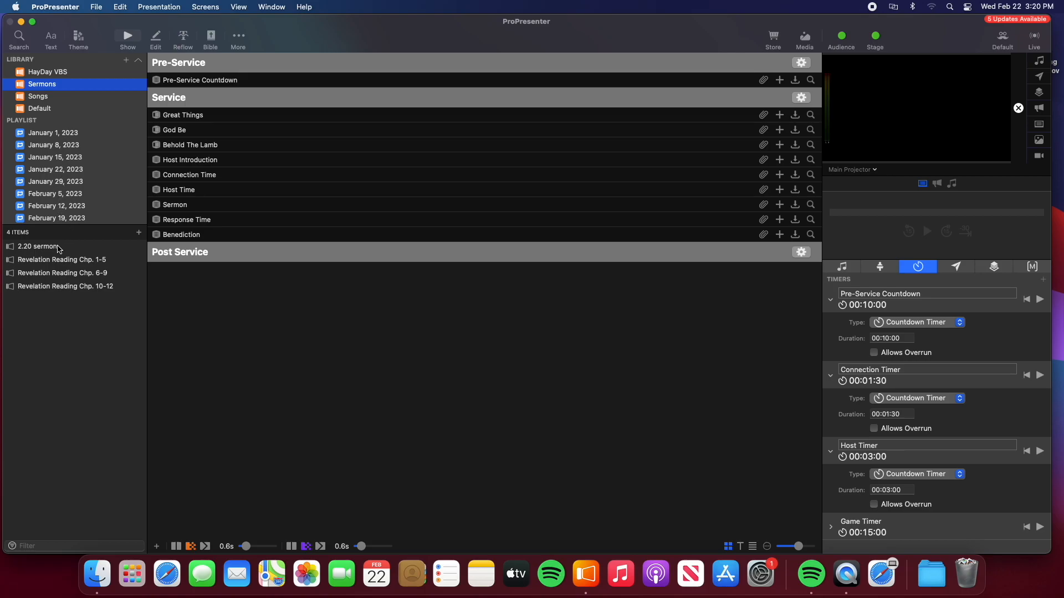
pyautogui.click(40, 97)
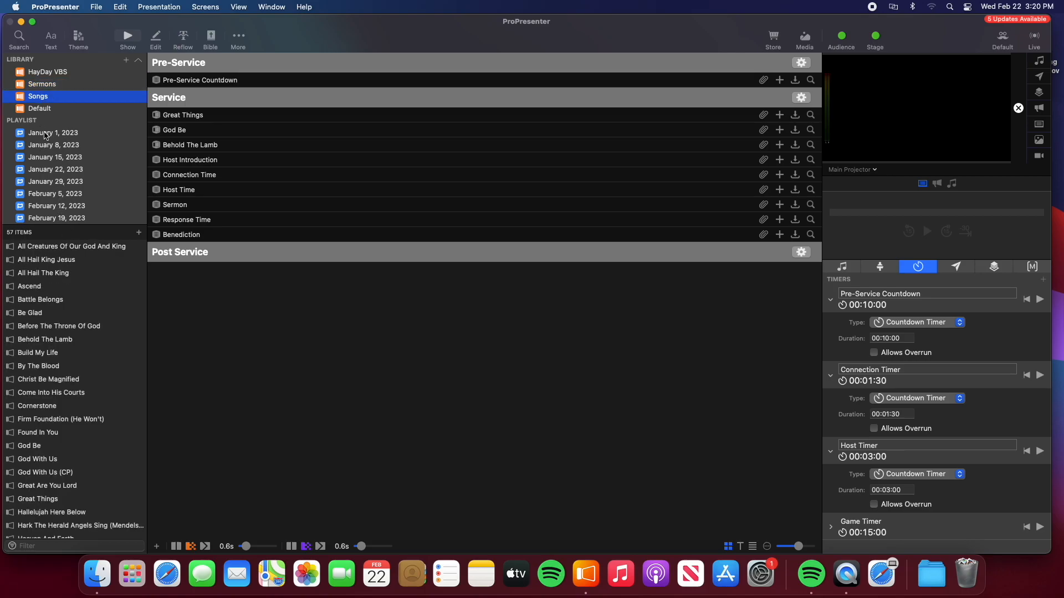
pyautogui.scroll(-3, 53, 282)
pyautogui.scroll(3, 53, 282)
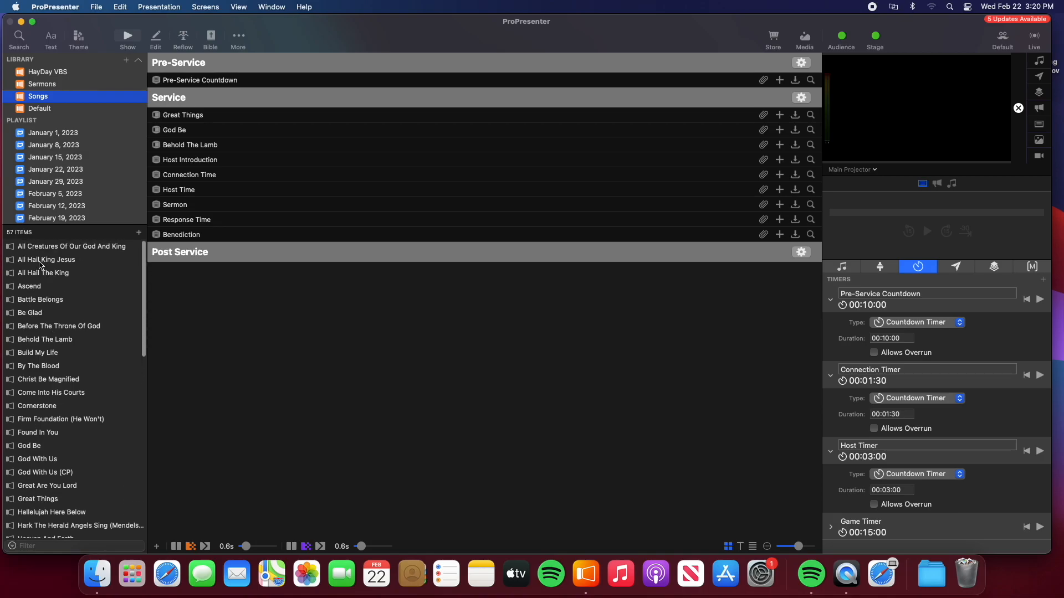
pyautogui.scroll(-15, 37, 268)
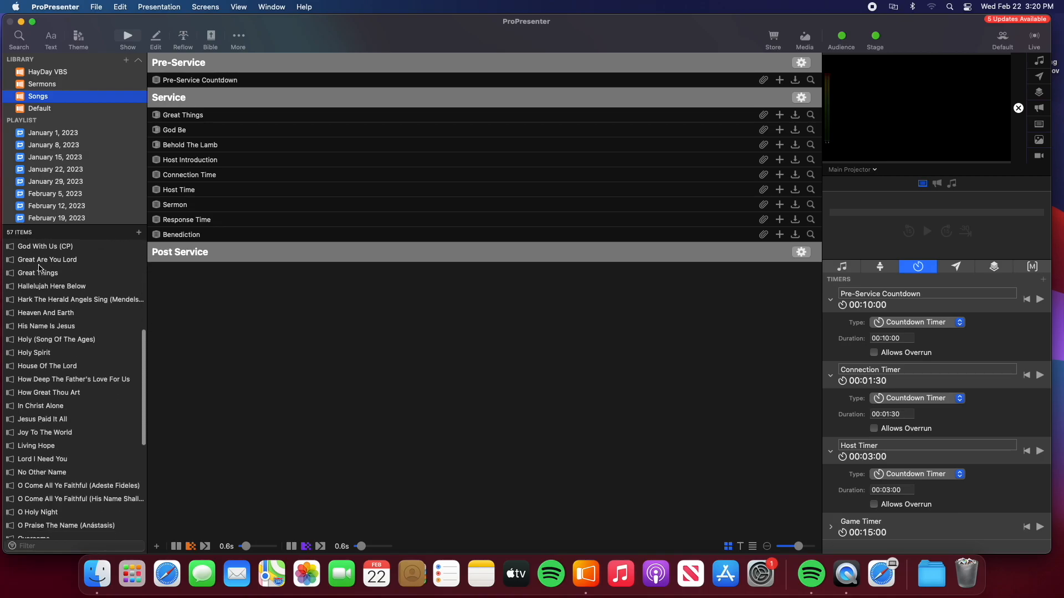
pyautogui.scroll(15, 40, 269)
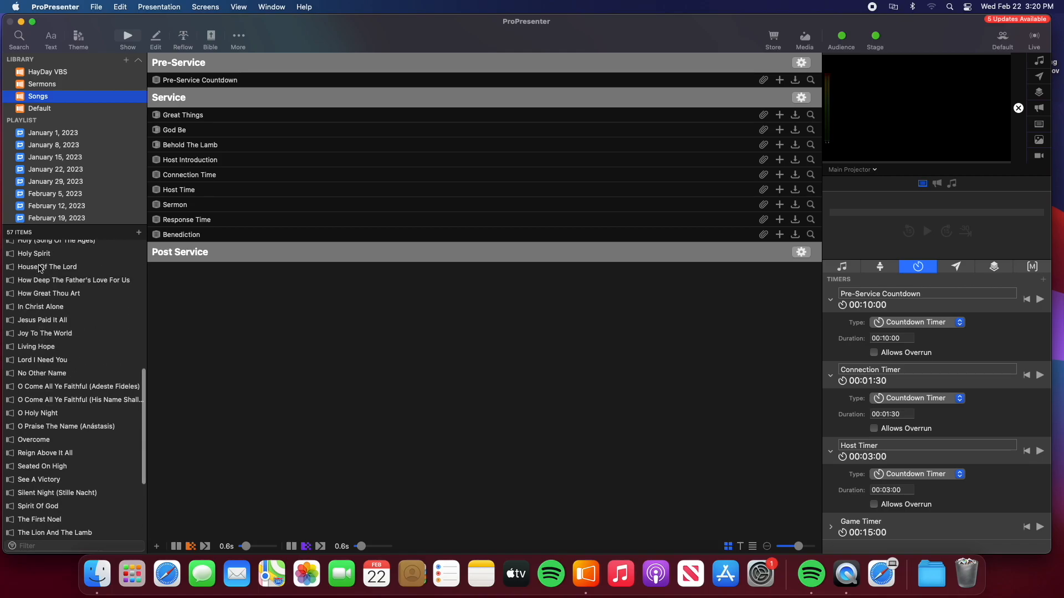
pyautogui.scroll(5, 40, 269)
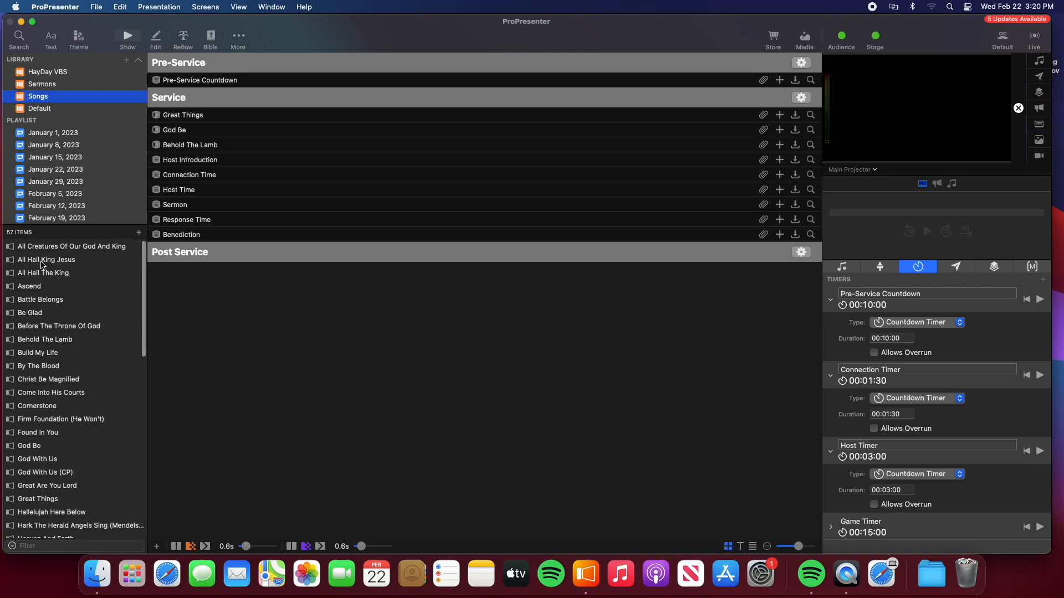
# Step: Link the Post-Service presentation from the Default library to the Benediction item of the February 26 playlist
pyautogui.click(40, 109)
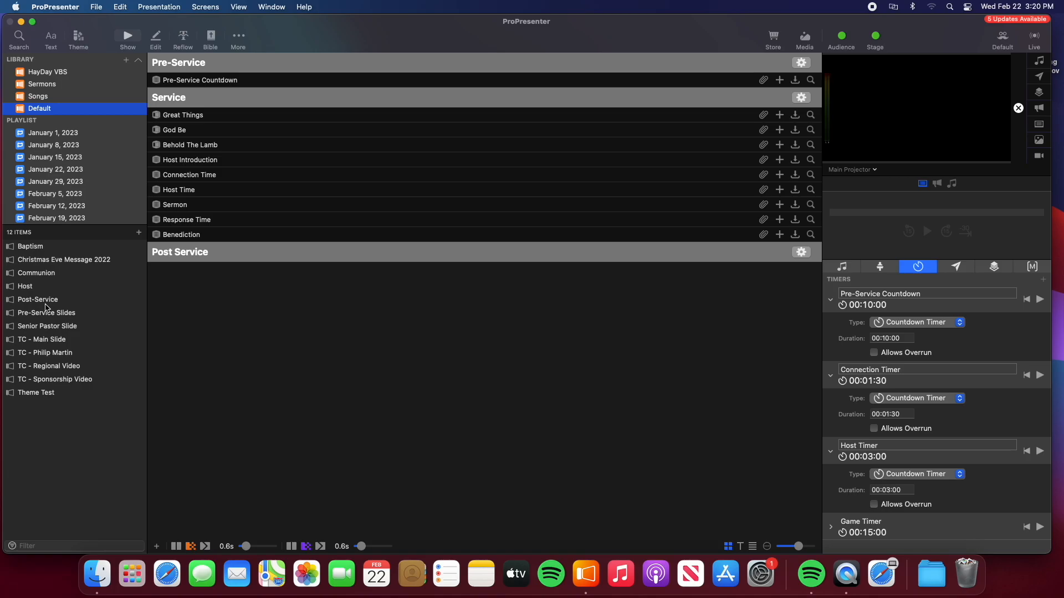
pyautogui.scroll(-2, 61, 216)
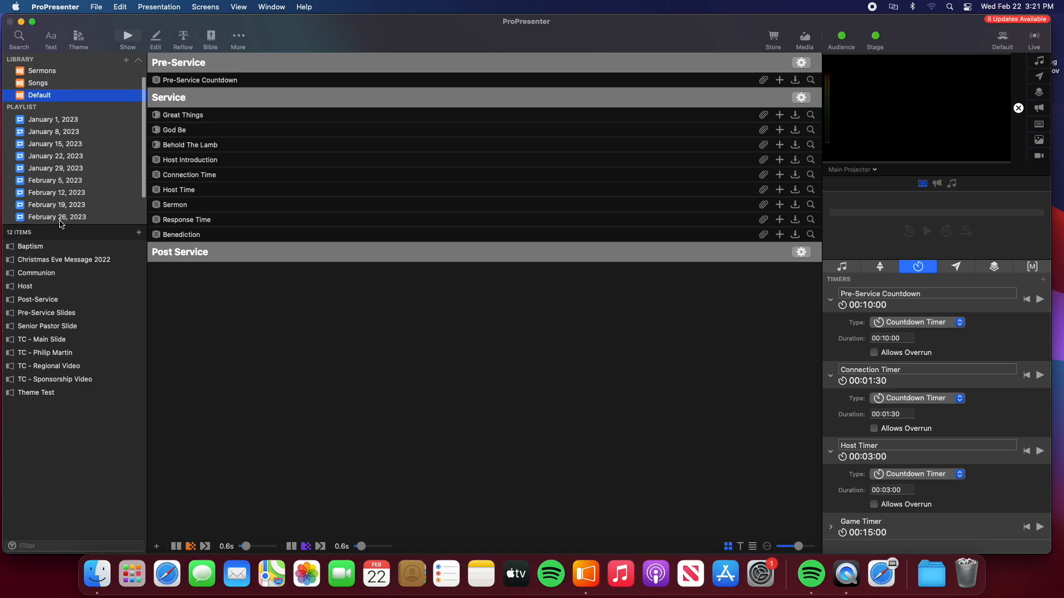
pyautogui.scroll(2, 65, 206)
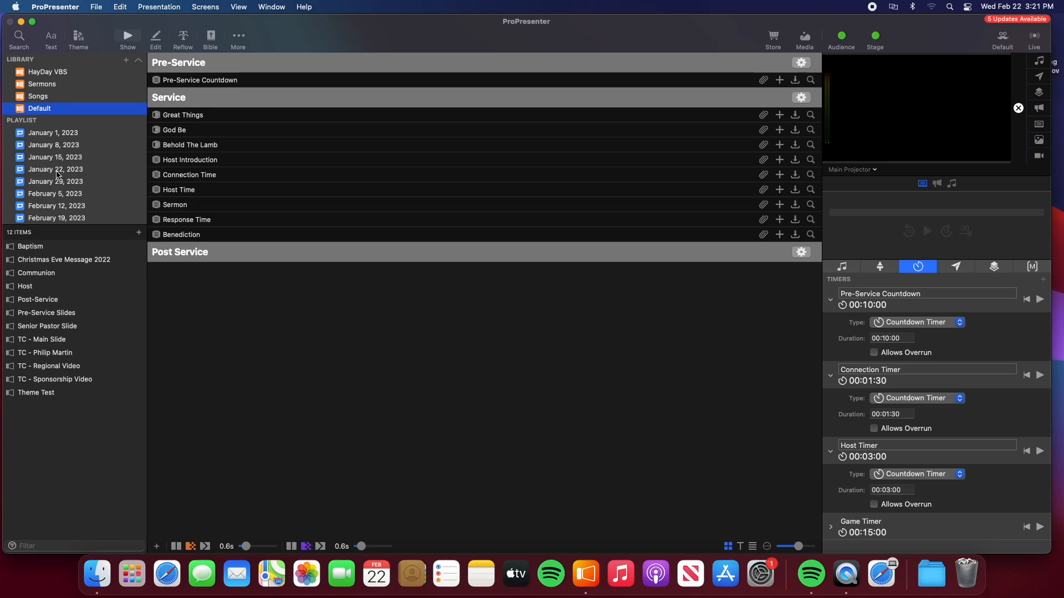
pyautogui.scroll(-1, 56, 183)
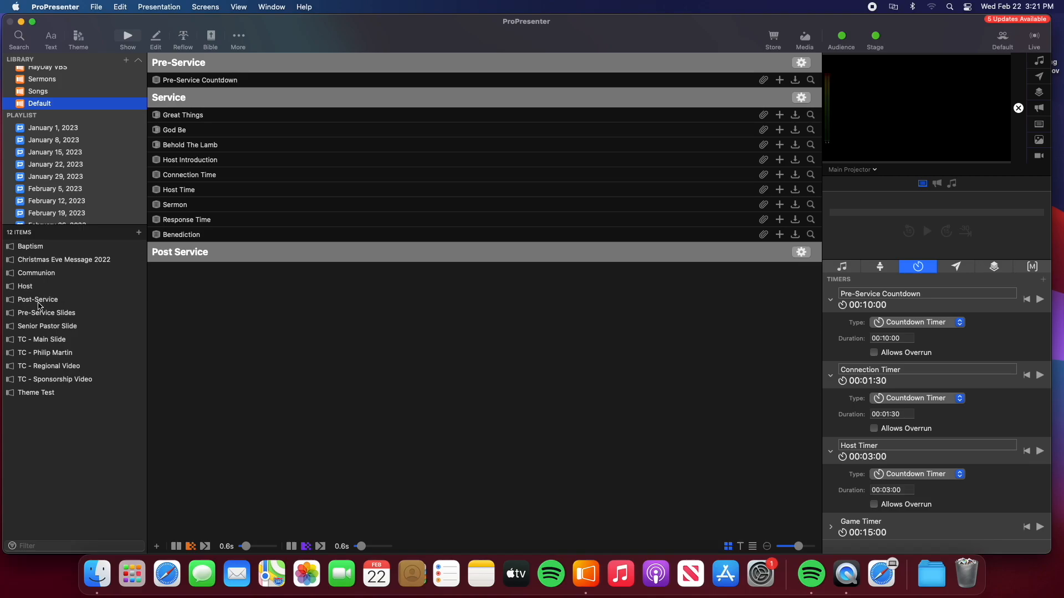
pyautogui.moveTo(49, 300); pyautogui.dragTo(184, 240)
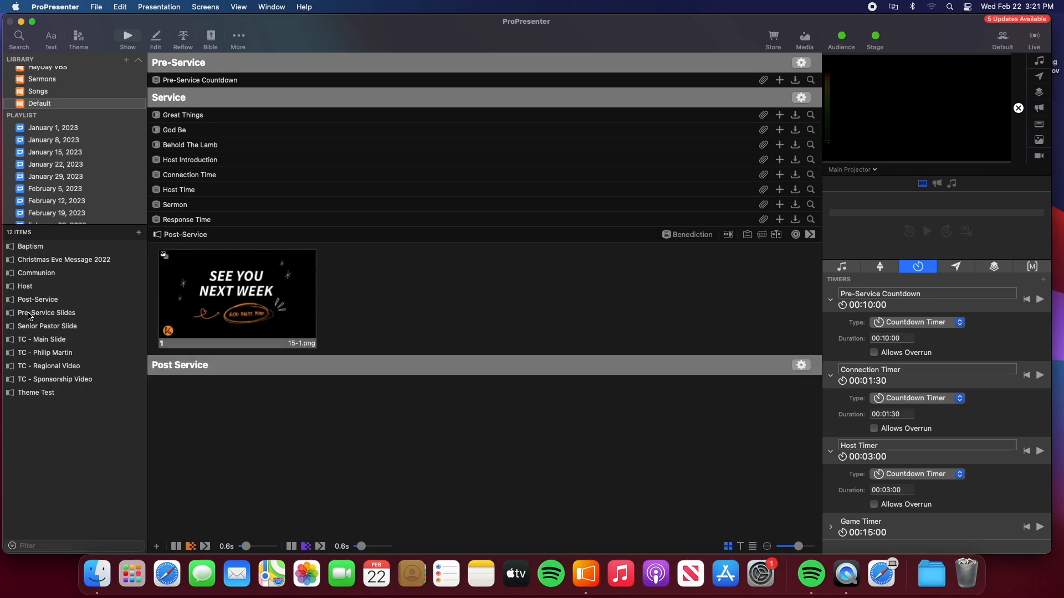
# Step: Link the Pre-Service Slides presentation to the Pre-Service Countdown item and the Host presentation to the Host Time item
pyautogui.moveTo(30, 316); pyautogui.dragTo(254, 84)
pyautogui.scroll(-3, 277, 239)
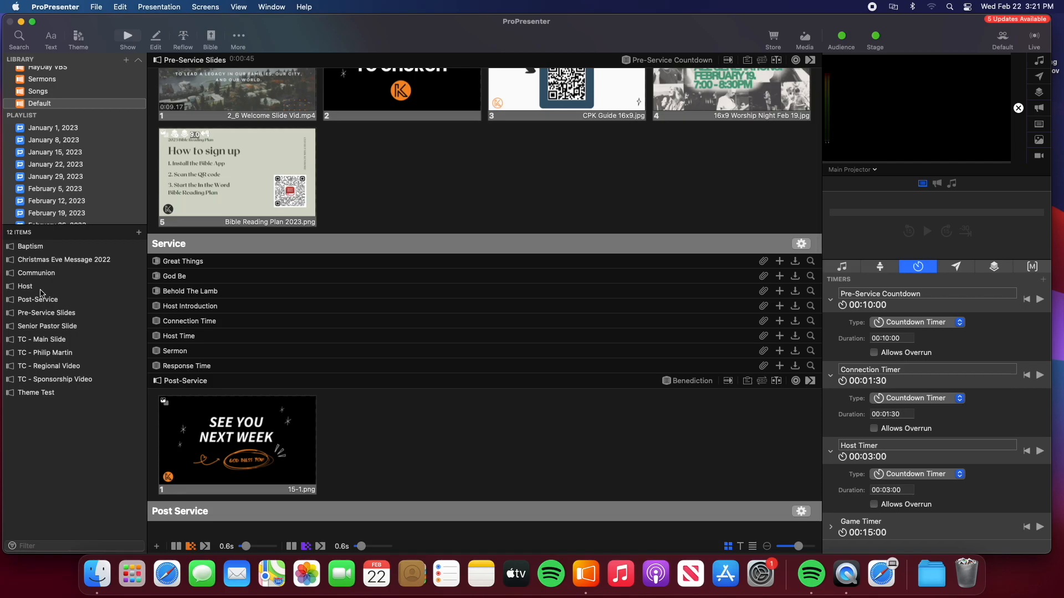
pyautogui.moveTo(39, 291); pyautogui.dragTo(191, 337)
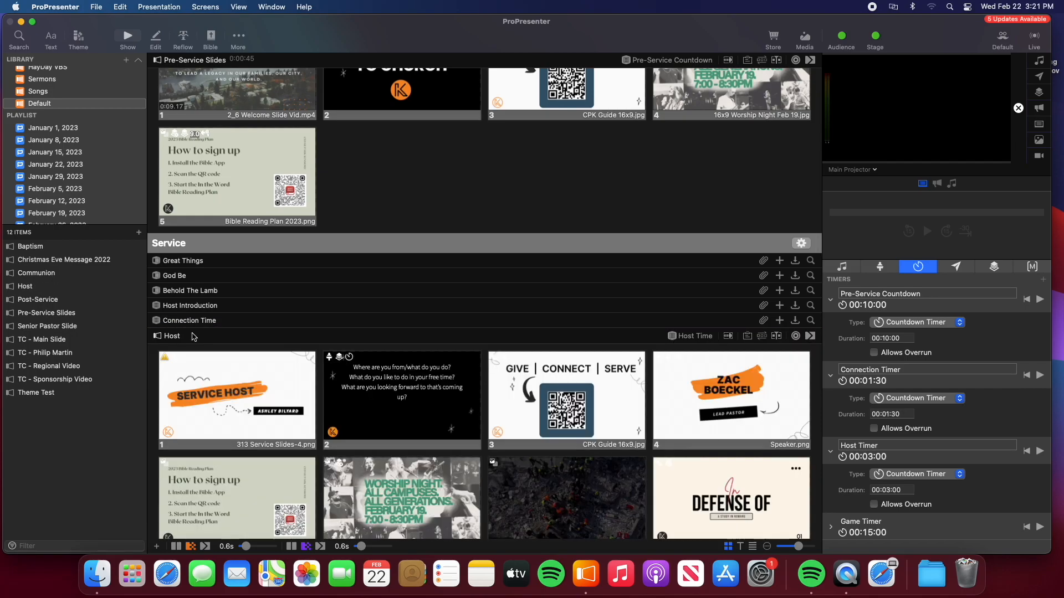
pyautogui.scroll(-5, 215, 336)
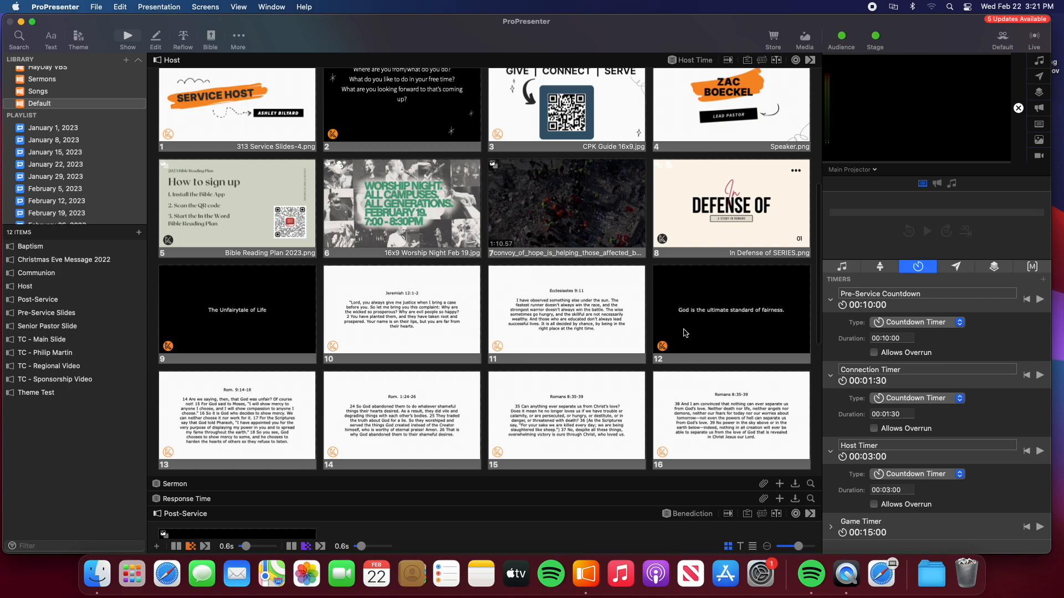
# Step: Review the February 26 playlist from Pre-Service through Benediction to check which items have linked presentations and which are unlinked
pyautogui.scroll(-3, 344, 376)
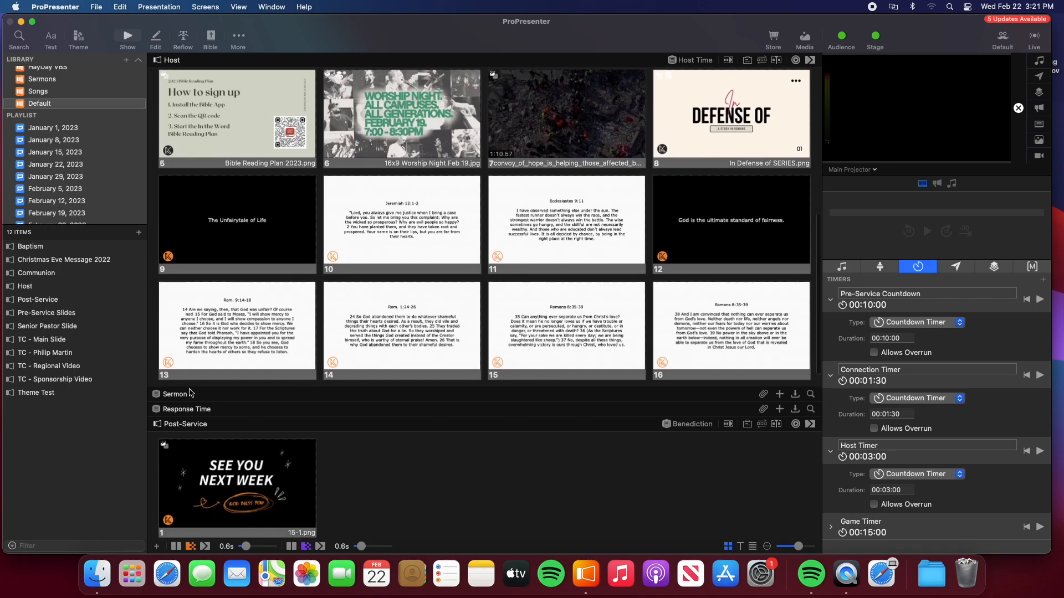
pyautogui.scroll(6, 247, 358)
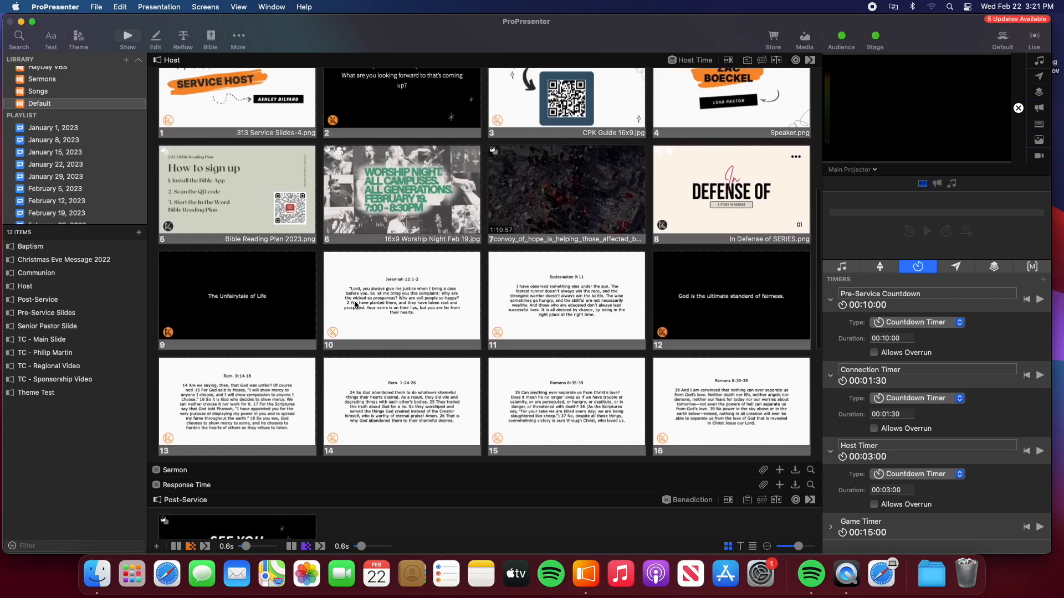
pyautogui.scroll(2, 382, 302)
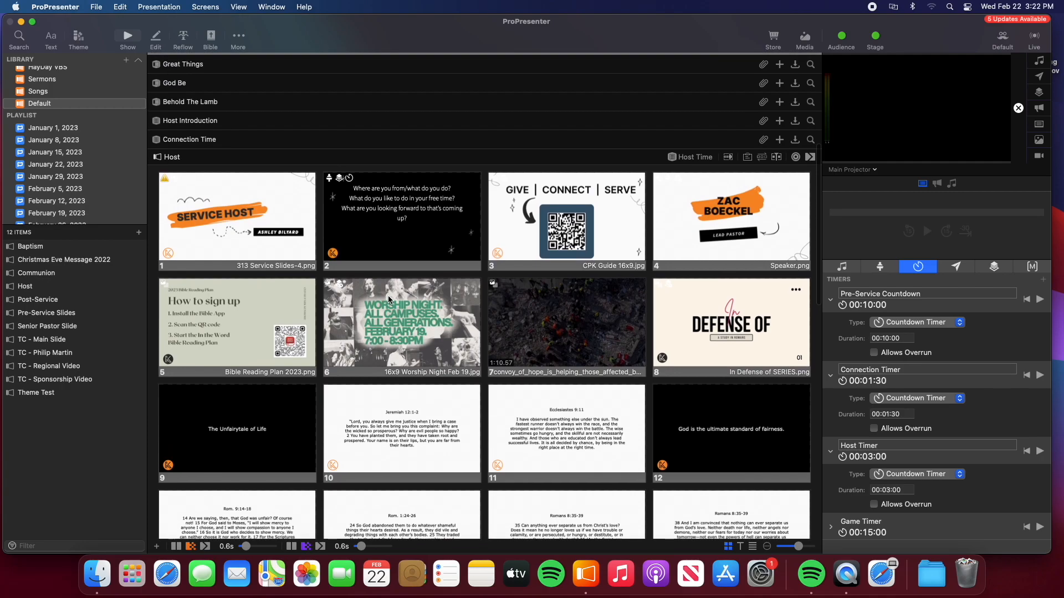
pyautogui.scroll(7, 389, 299)
pyautogui.scroll(-4, 388, 300)
pyautogui.scroll(12, 388, 299)
pyautogui.scroll(-12, 389, 299)
pyautogui.scroll(6, 388, 300)
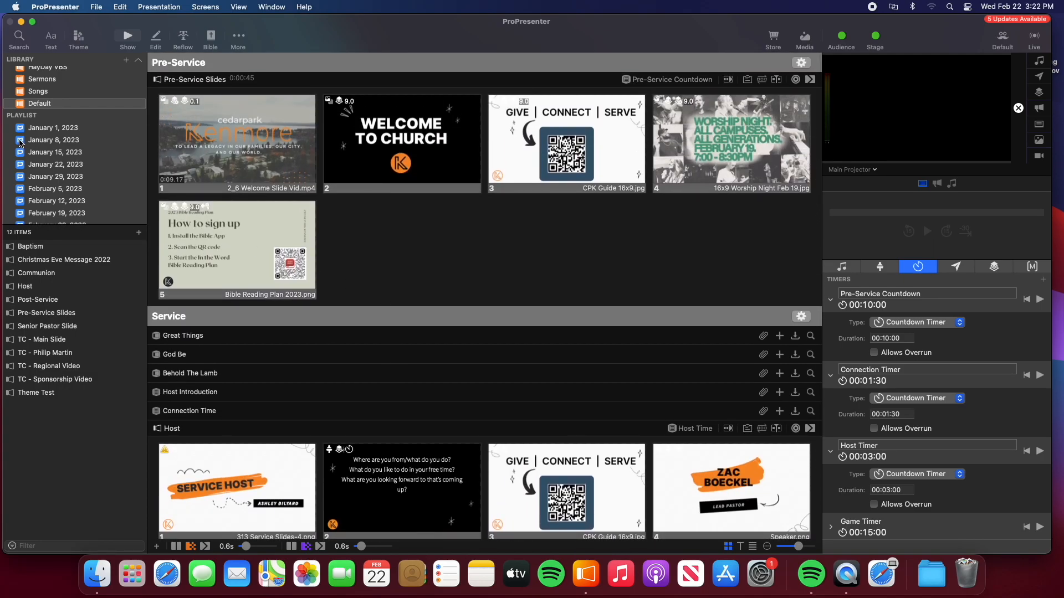
# Step: Link the Great Things and God Be songs from the Songs library to their matching items in the Service section
pyautogui.click(46, 93)
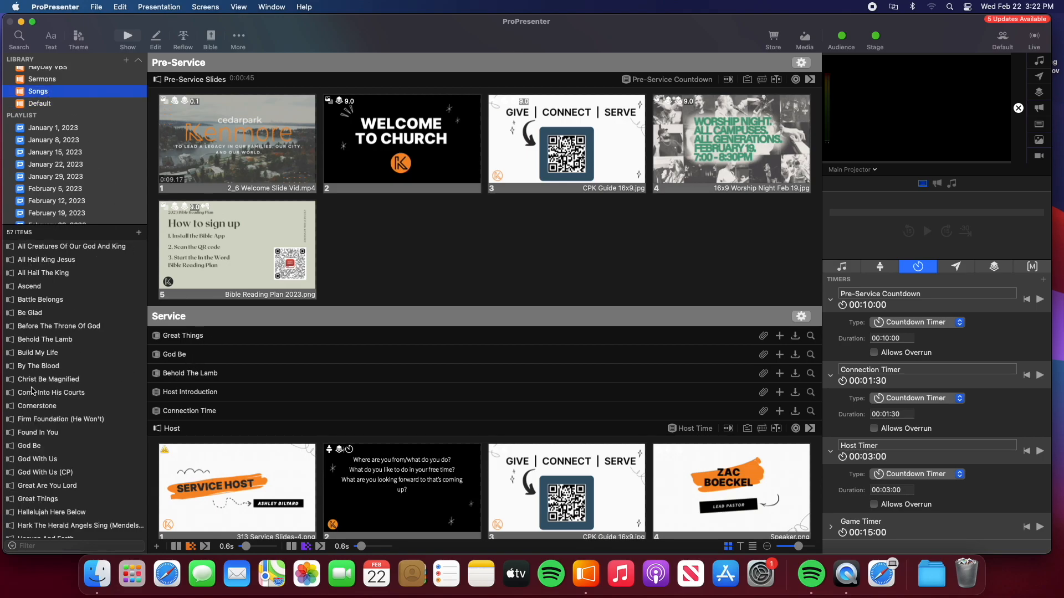
pyautogui.scroll(-5, 47, 341)
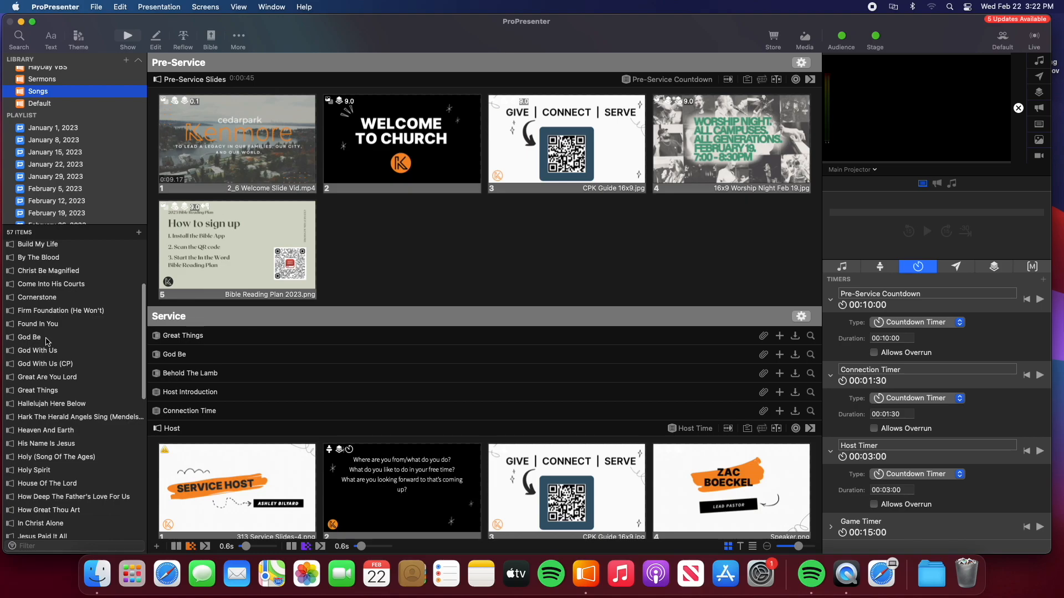
pyautogui.moveTo(33, 395); pyautogui.dragTo(214, 340)
pyautogui.scroll(-10, 252, 329)
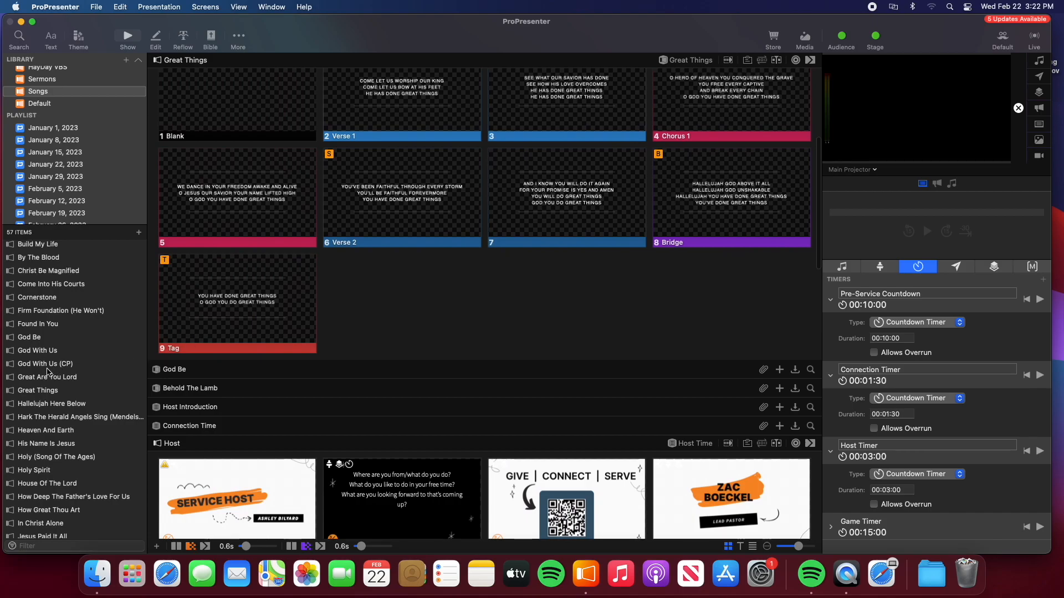
pyautogui.moveTo(33, 338); pyautogui.dragTo(198, 367)
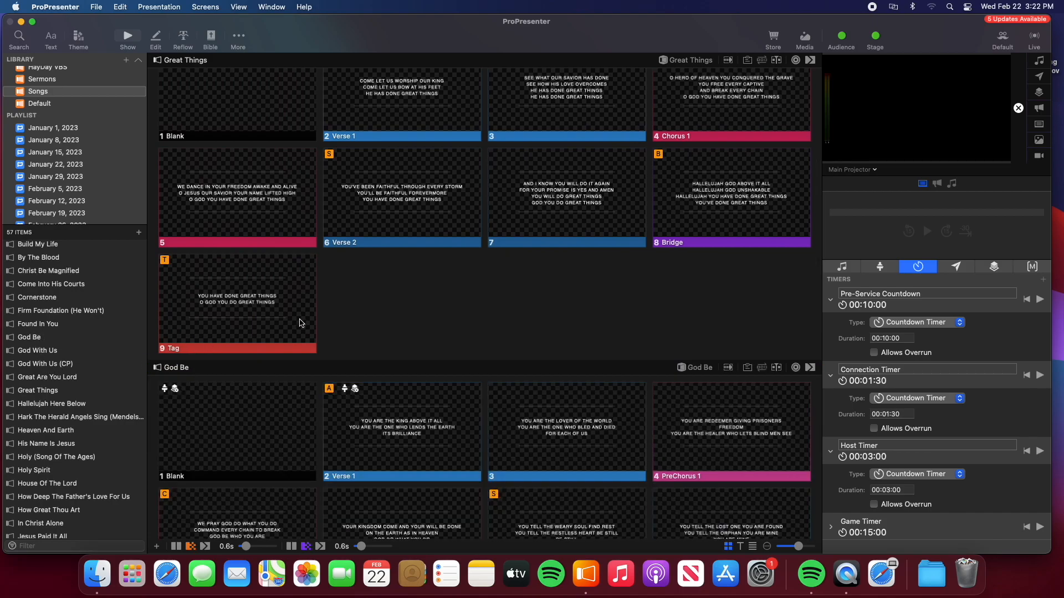
# Step: Search for Behold The Lamb versions to import from its unlinked playlist item, and preview the lyrics of the first two results
pyautogui.scroll(-10, 302, 323)
pyautogui.scroll(-2, 285, 318)
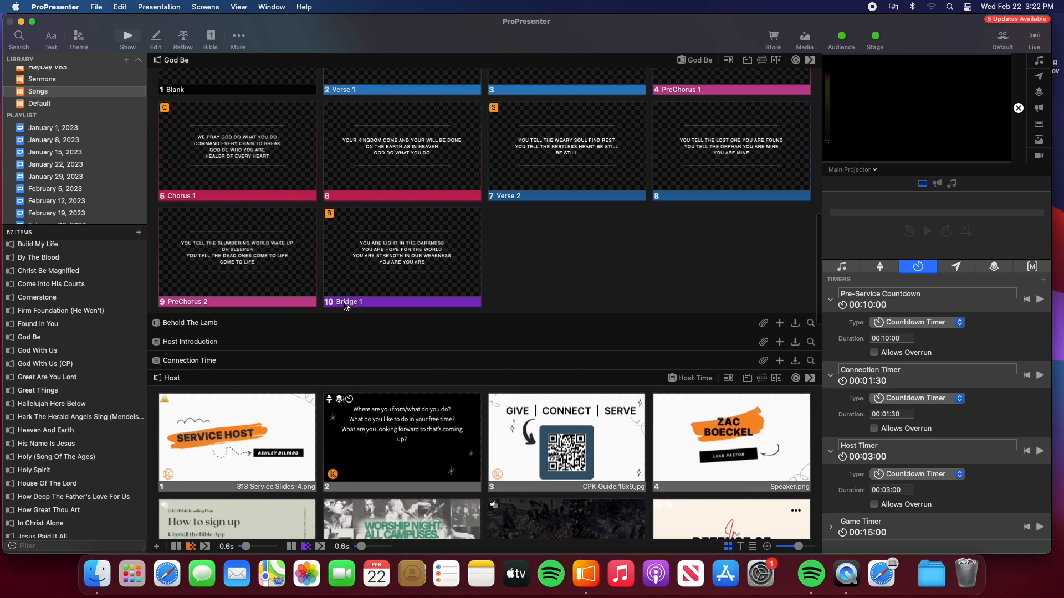
pyautogui.scroll(5, 70, 347)
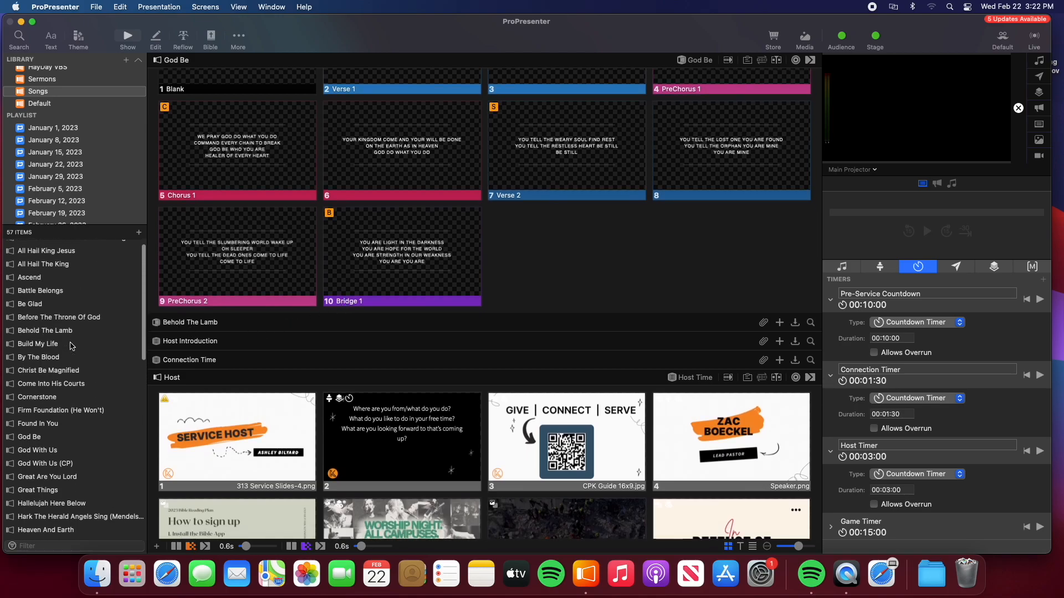
pyautogui.scroll(1, 479, 311)
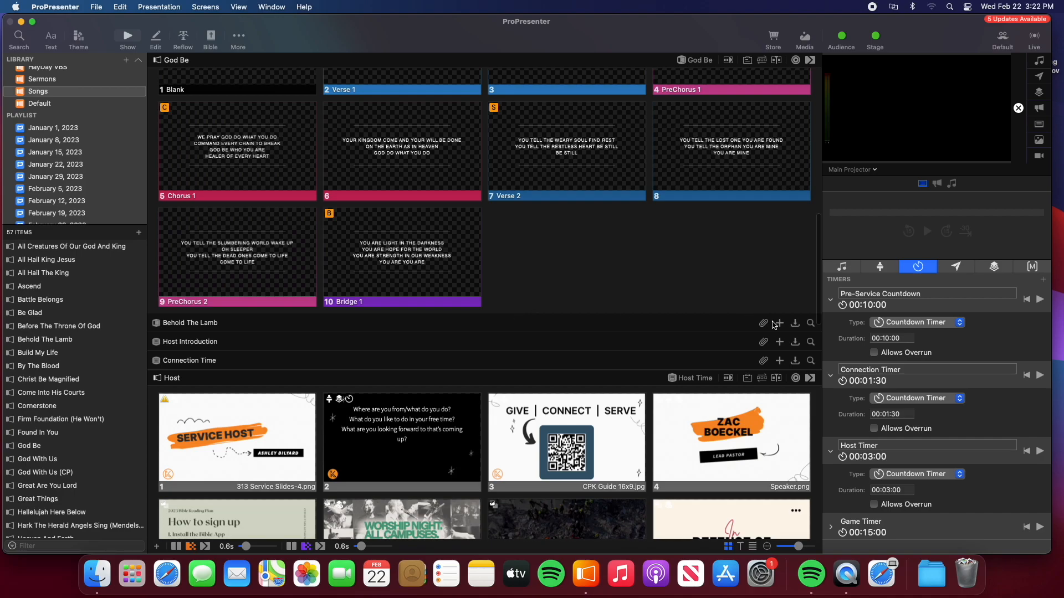
pyautogui.click(811, 327)
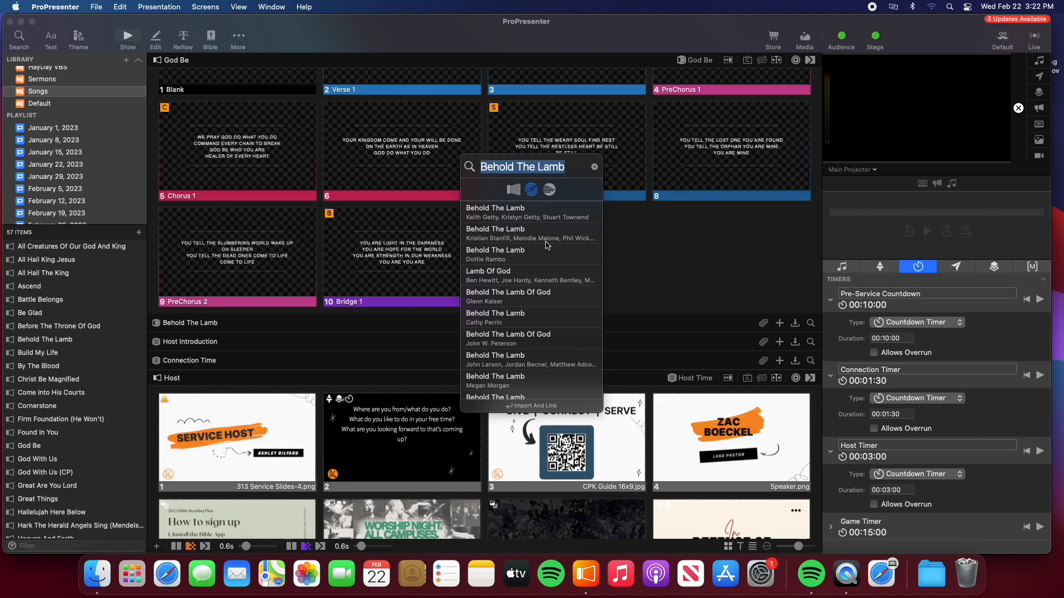
pyautogui.click(520, 217)
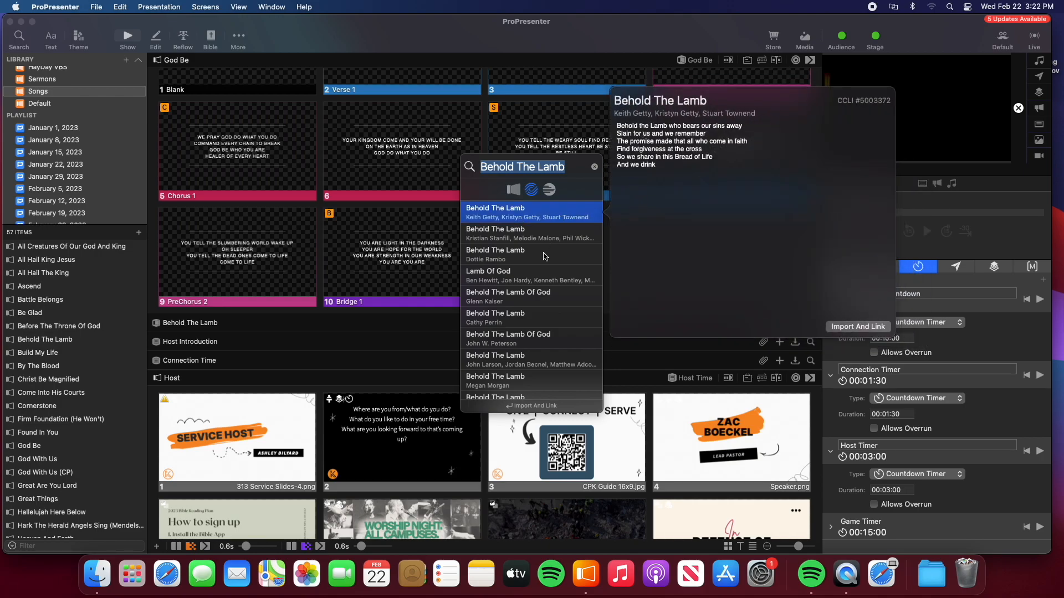
pyautogui.click(505, 237)
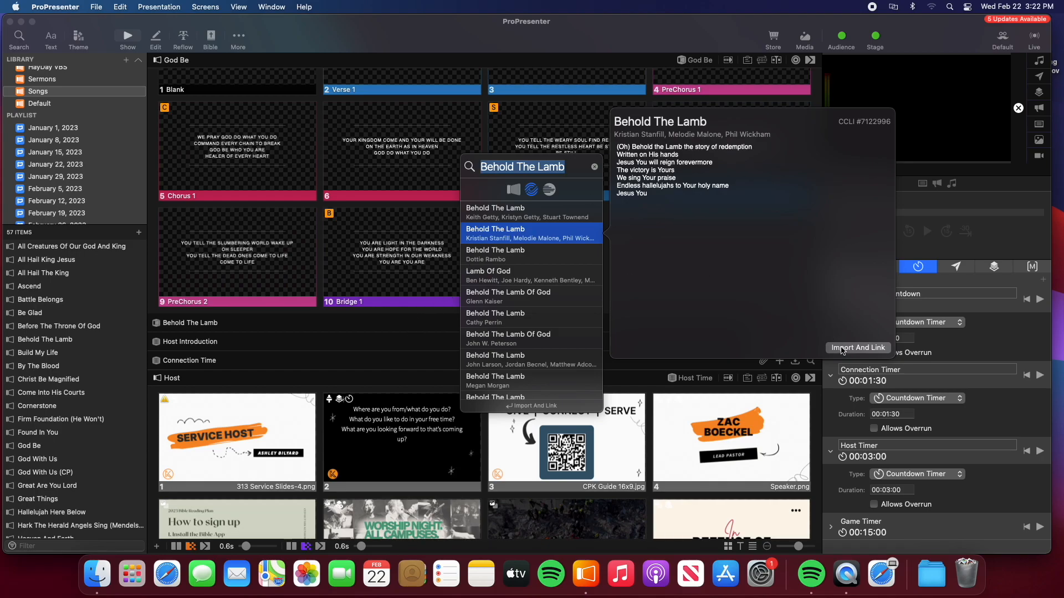
pyautogui.click(428, 341)
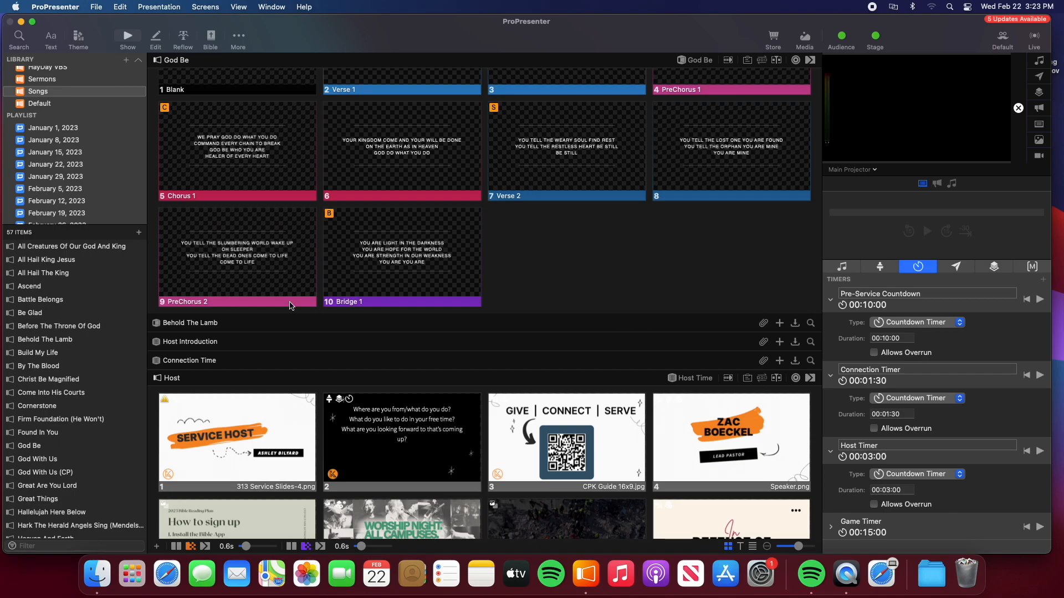
# Step: Link the Behold The Lamb song from the Songs library to the Behold The Lamb item of the playlist
pyautogui.scroll(-1, 323, 310)
pyautogui.moveTo(47, 343); pyautogui.dragTo(239, 327)
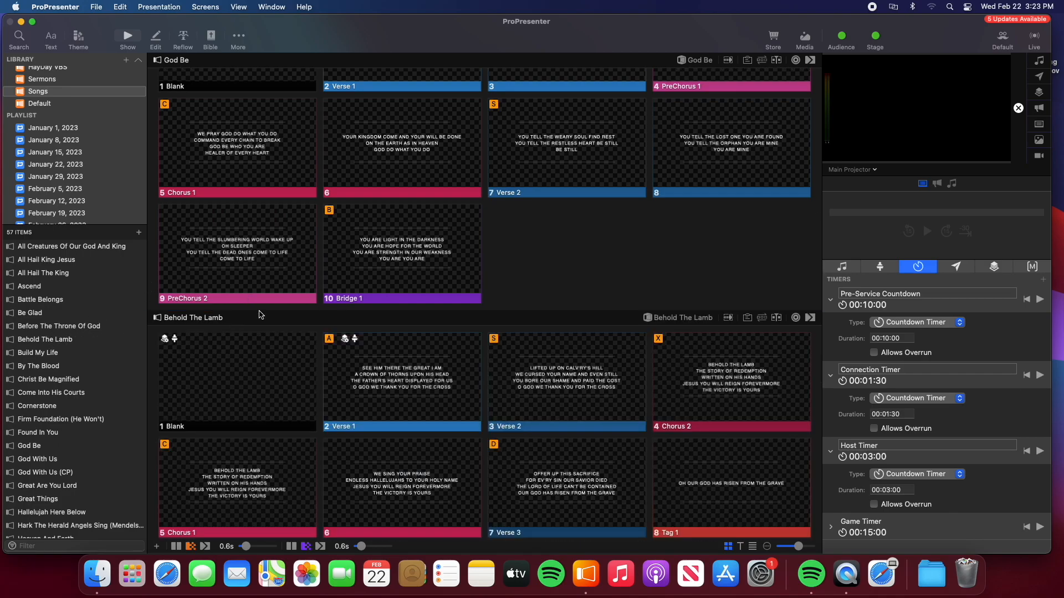
pyautogui.scroll(-5, 376, 277)
pyautogui.scroll(15, 389, 285)
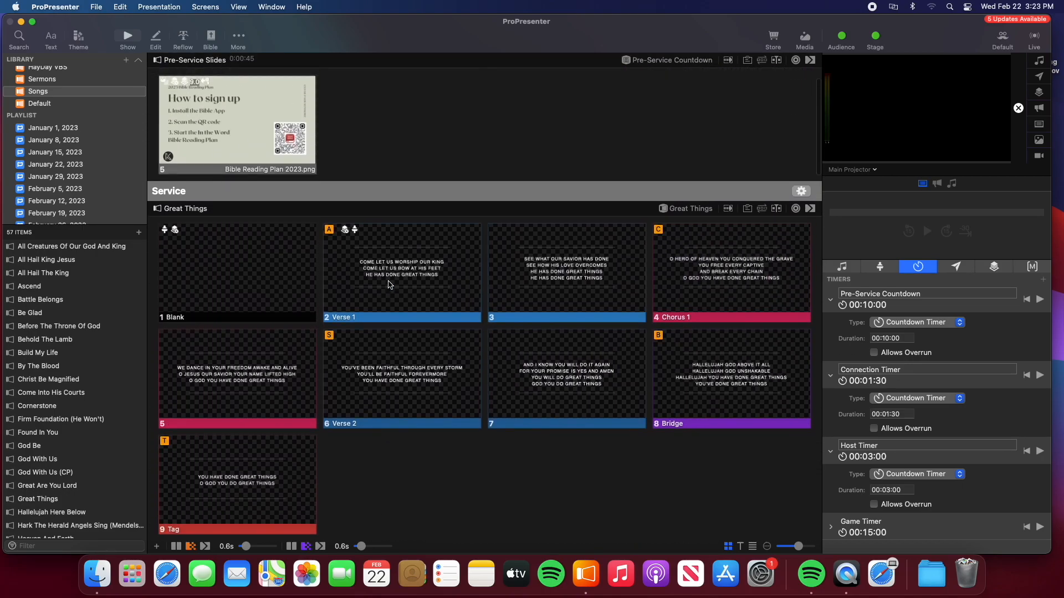
pyautogui.scroll(3, 389, 284)
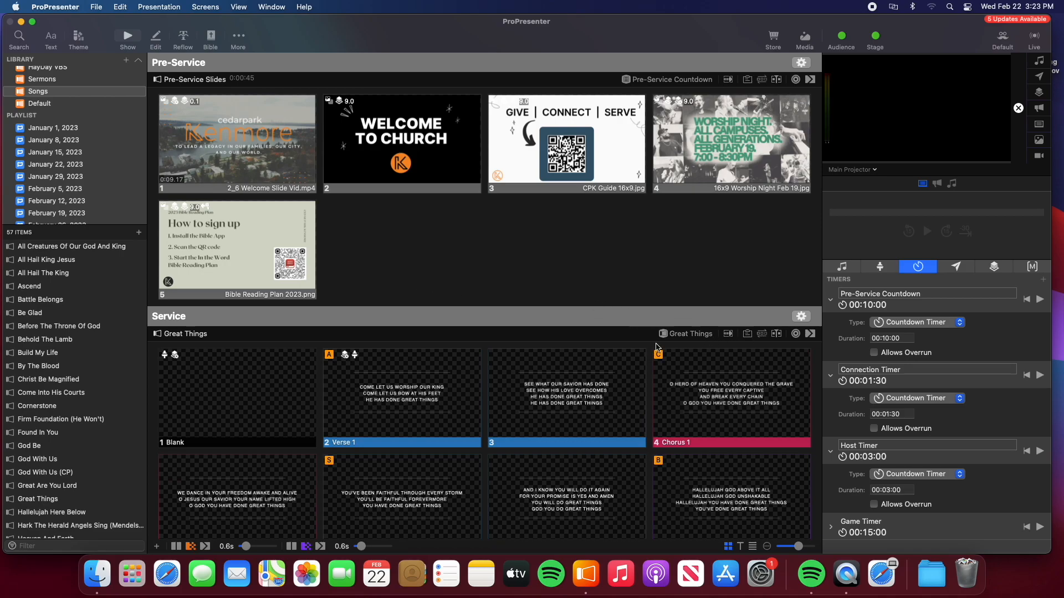
# Step: Show the groups and arrangement controls for the Great Things song in the Service section
pyautogui.scroll(-3, 656, 347)
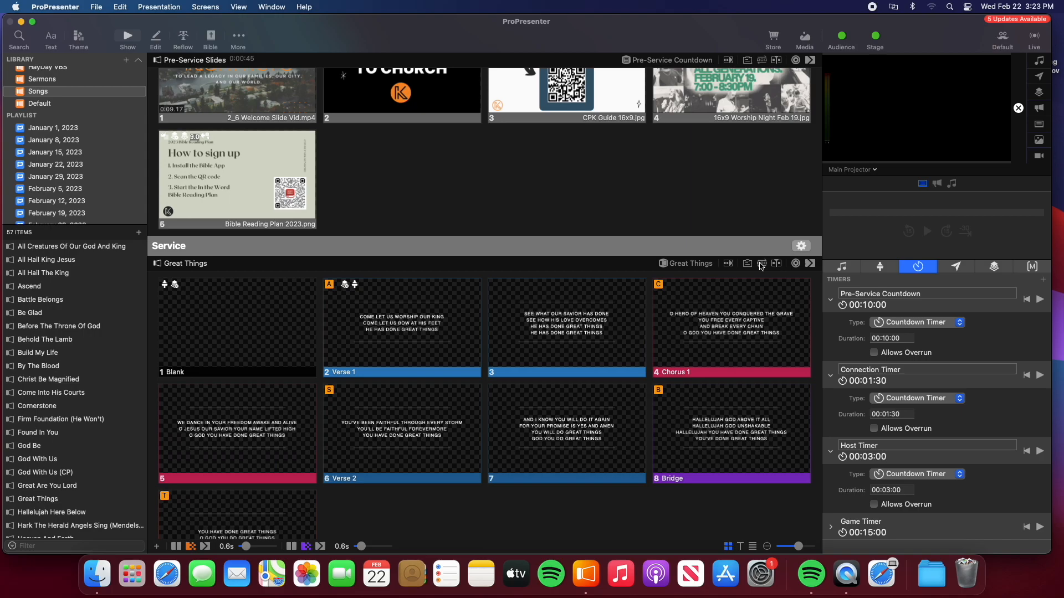
pyautogui.scroll(1, 763, 268)
pyautogui.scroll(-1, 762, 269)
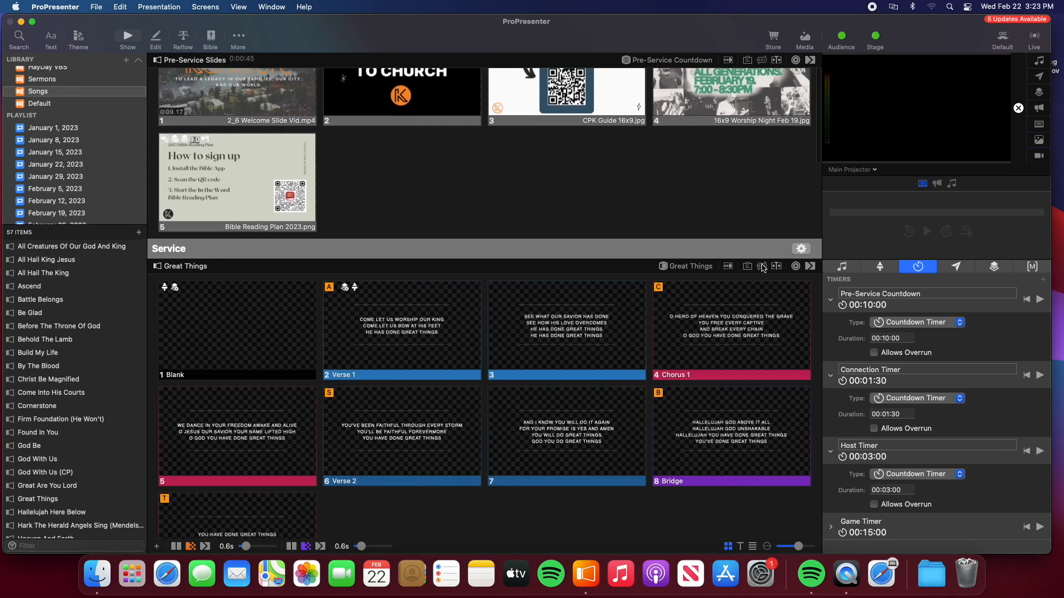
pyautogui.click(762, 268)
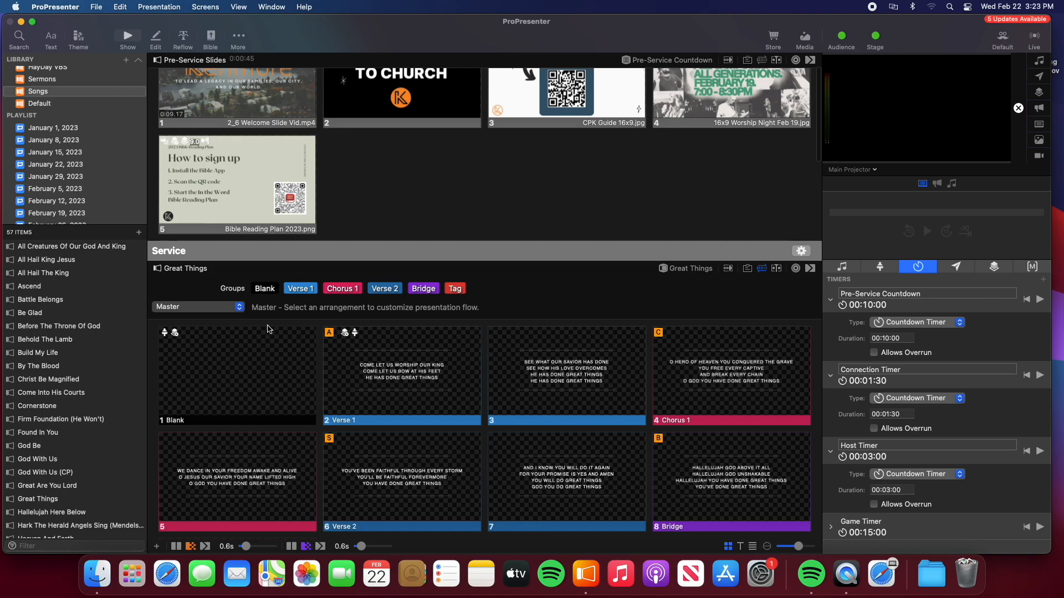
pyautogui.scroll(-5, 271, 329)
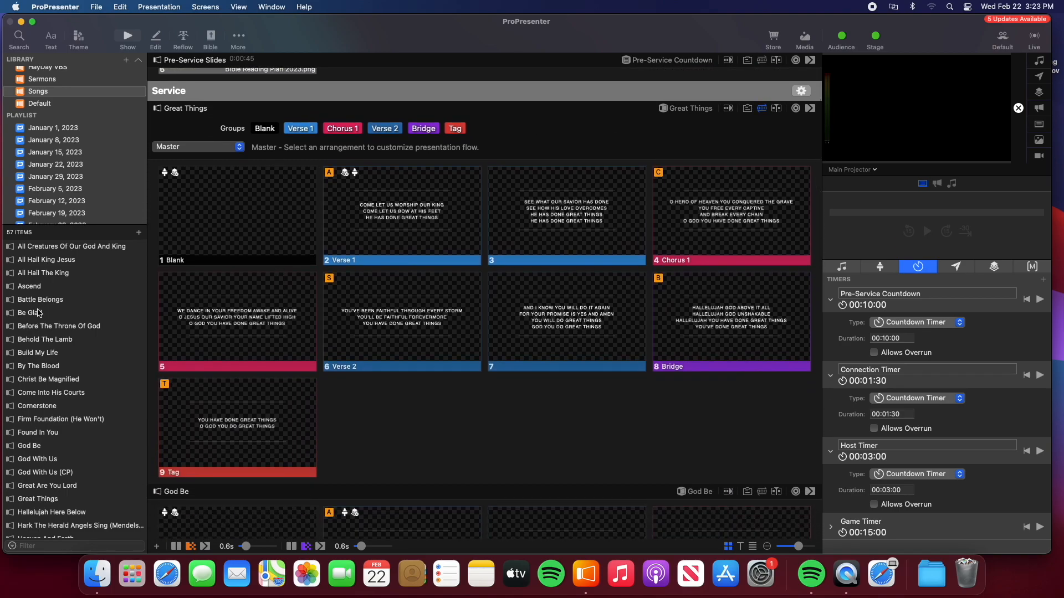
# Step: View the slides of Be Glad in the Songs library, and return to the February 26, 2023 playlist at Pre-Service Slides
pyautogui.click(37, 313)
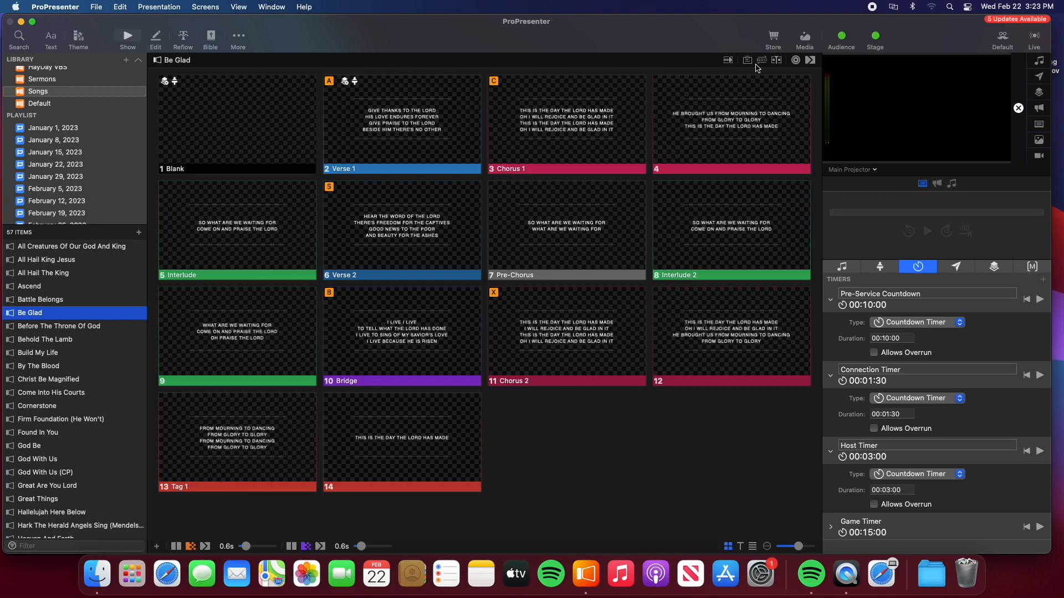
pyautogui.scroll(-2, 75, 203)
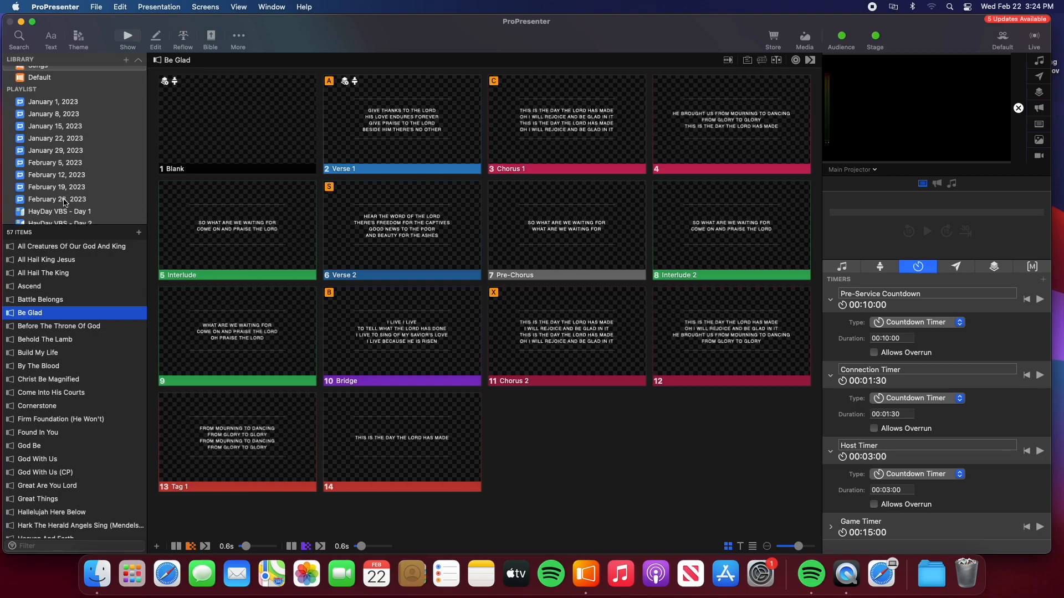
pyautogui.click(64, 201)
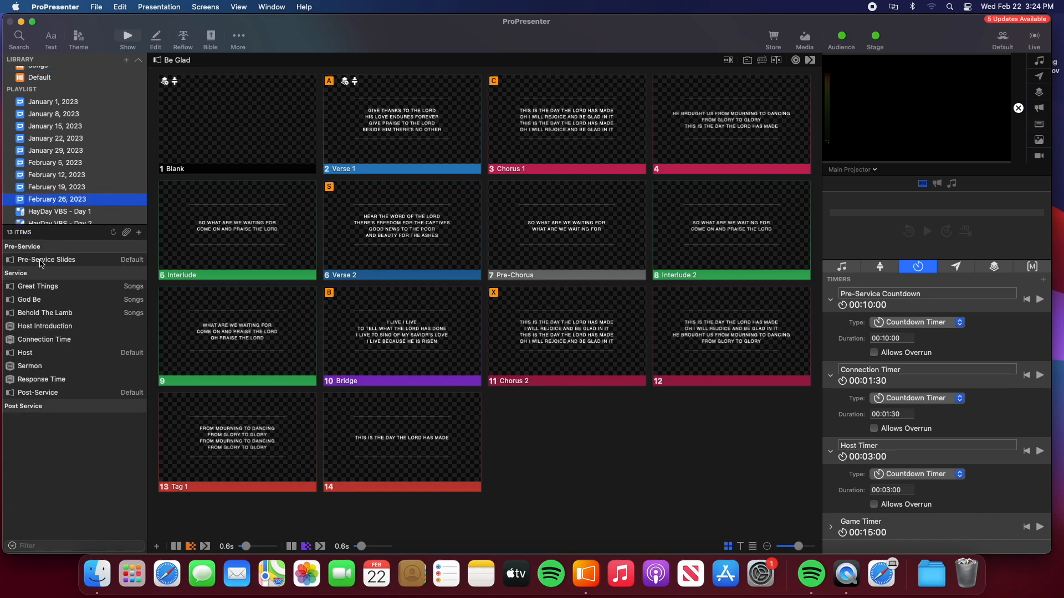
pyautogui.click(41, 262)
# Step: Apply the Default Arrangement to the Great Things song in the playlist
pyautogui.scroll(-5, 345, 274)
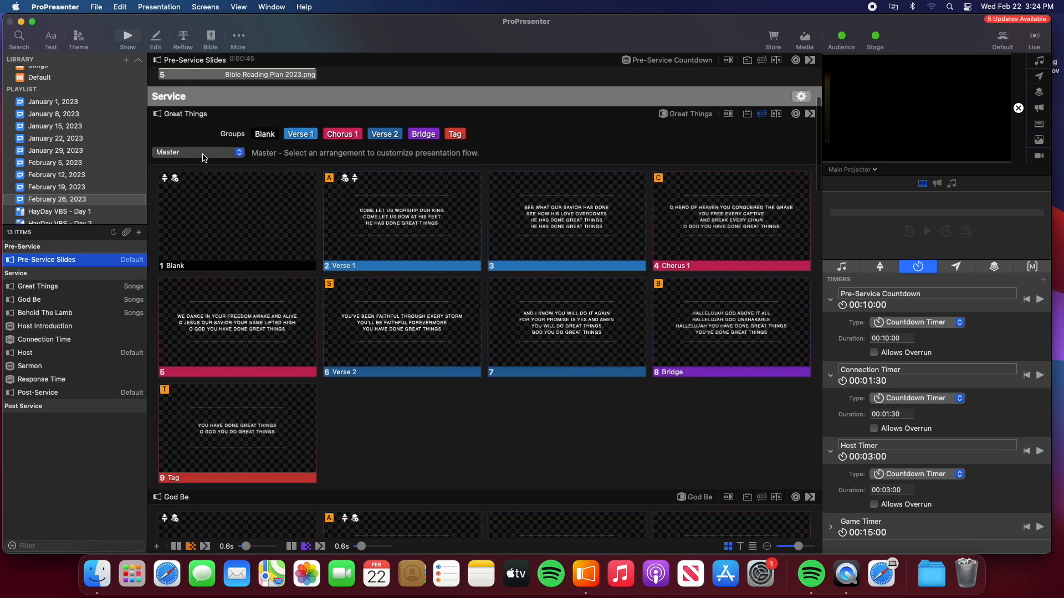
pyautogui.click(204, 158)
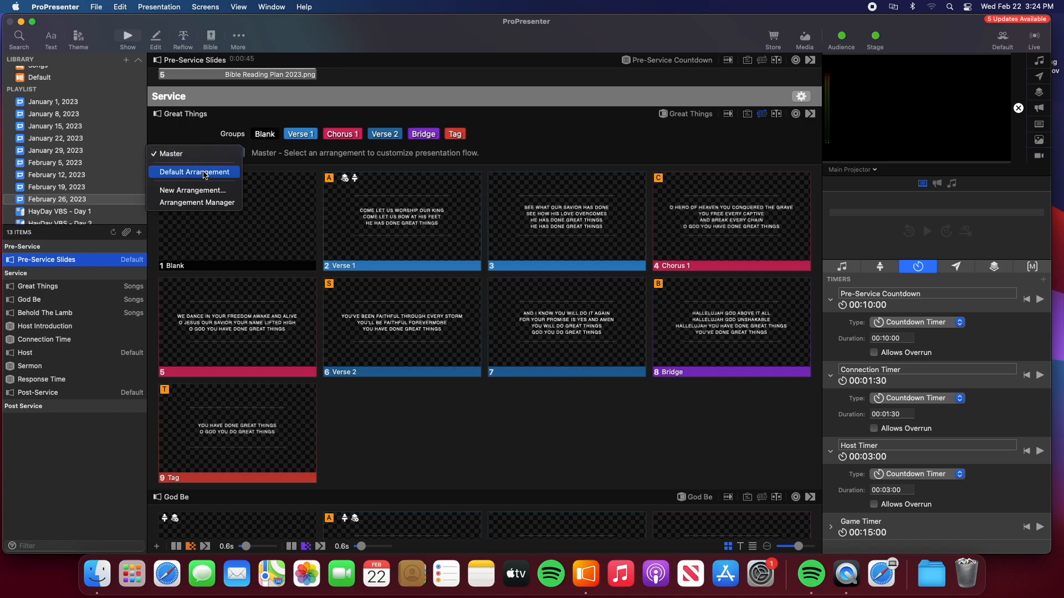
pyautogui.click(204, 172)
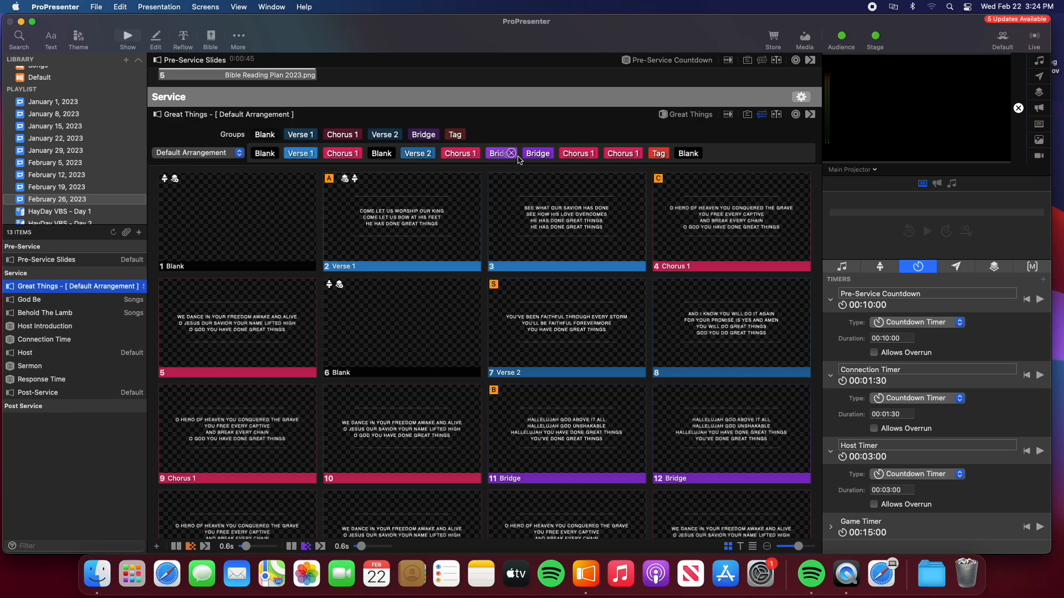
# Step: Show the arrangement controls for God Be and create a new arrangement named "Practice Arrangement"
pyautogui.scroll(-5, 521, 222)
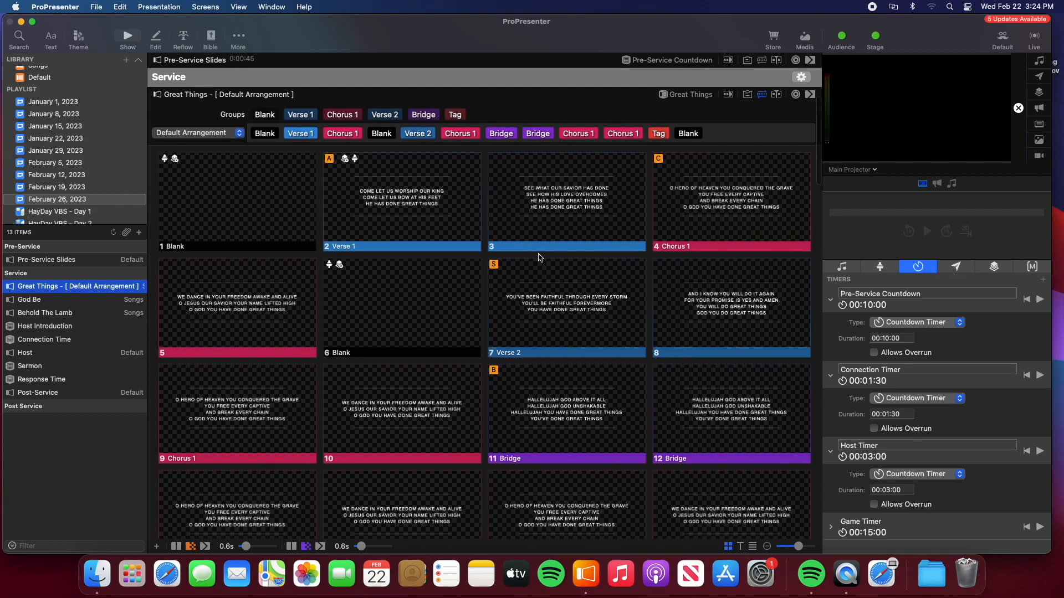
pyautogui.scroll(-8, 540, 258)
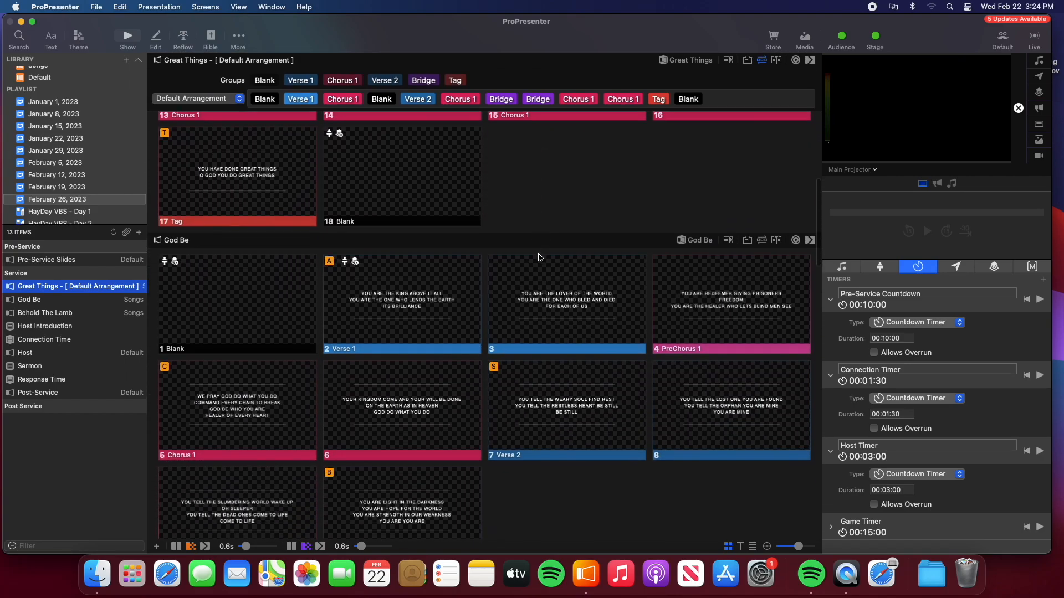
pyautogui.click(762, 238)
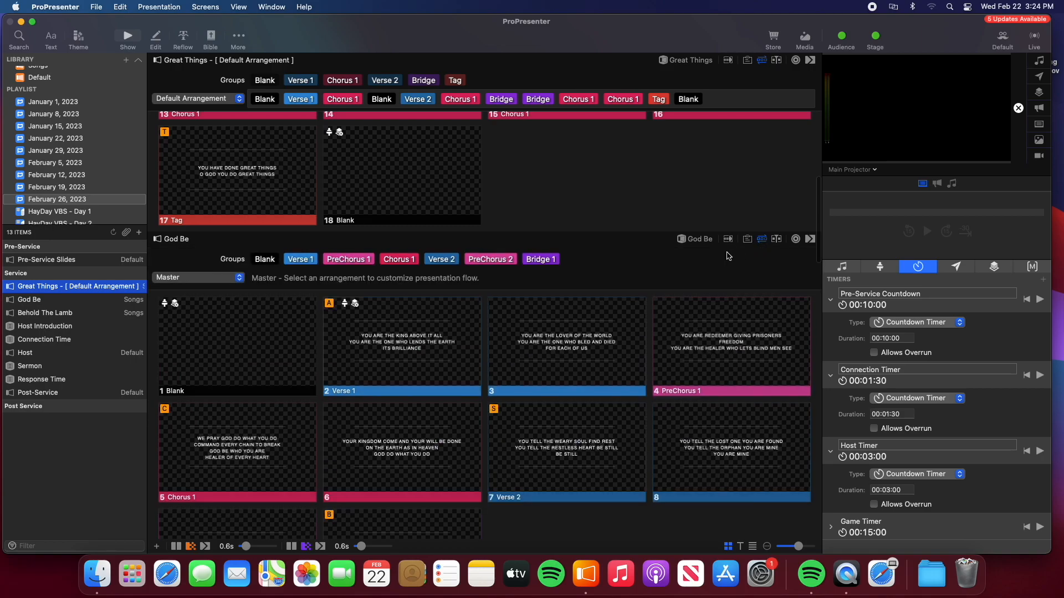
pyautogui.click(221, 279)
pyautogui.click(209, 320)
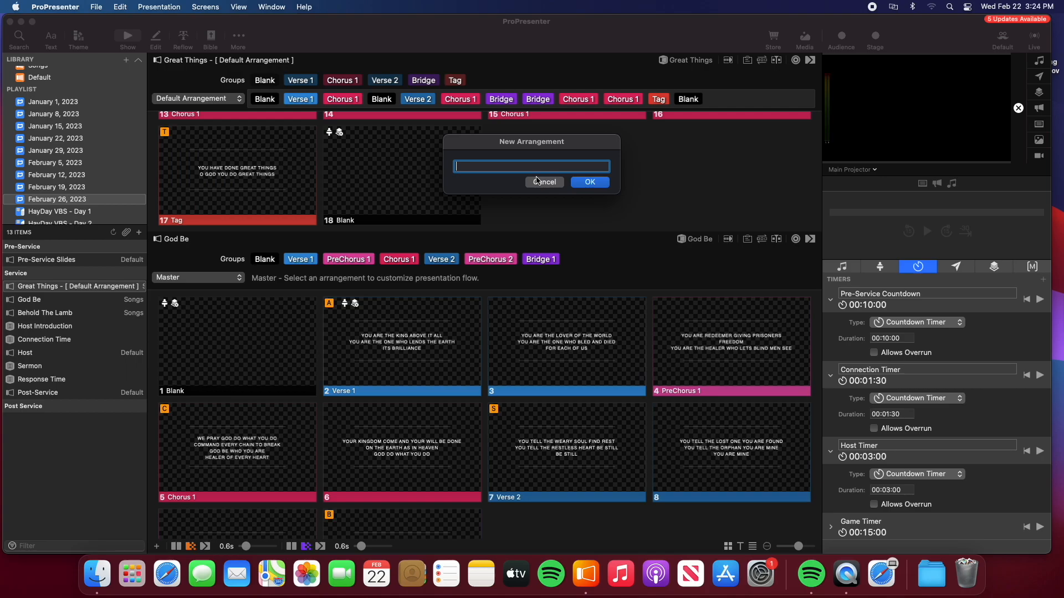
pyautogui.write('Practice Arrangement')
pyautogui.press('Return')
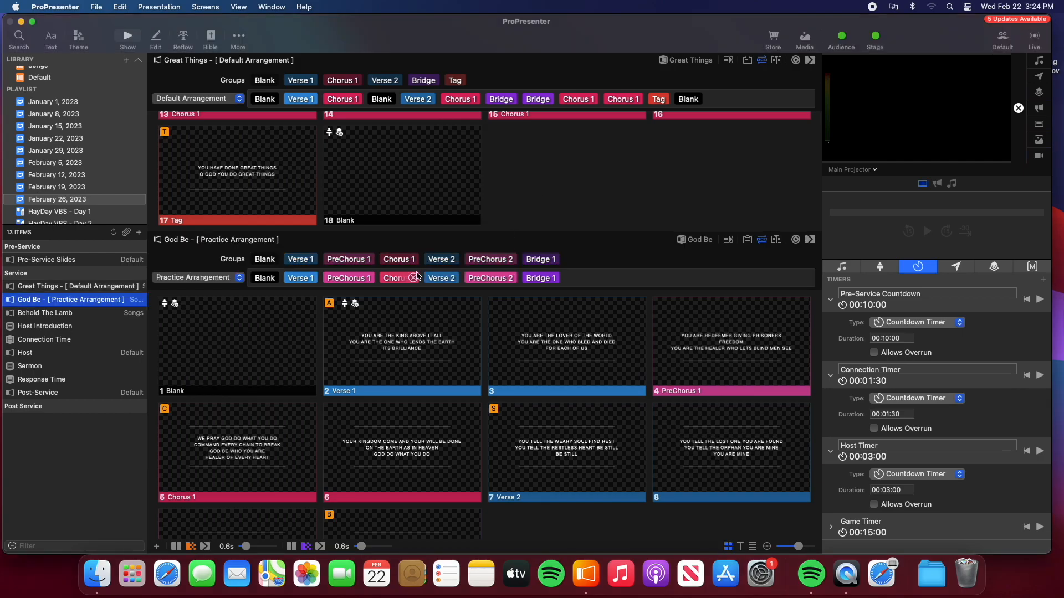
# Step: Remove PreChorus 2 and Verse 2 from God Be's Practice Arrangement, and add another Bridge 1 and two more Chorus 1 groups at the end
pyautogui.click(511, 278)
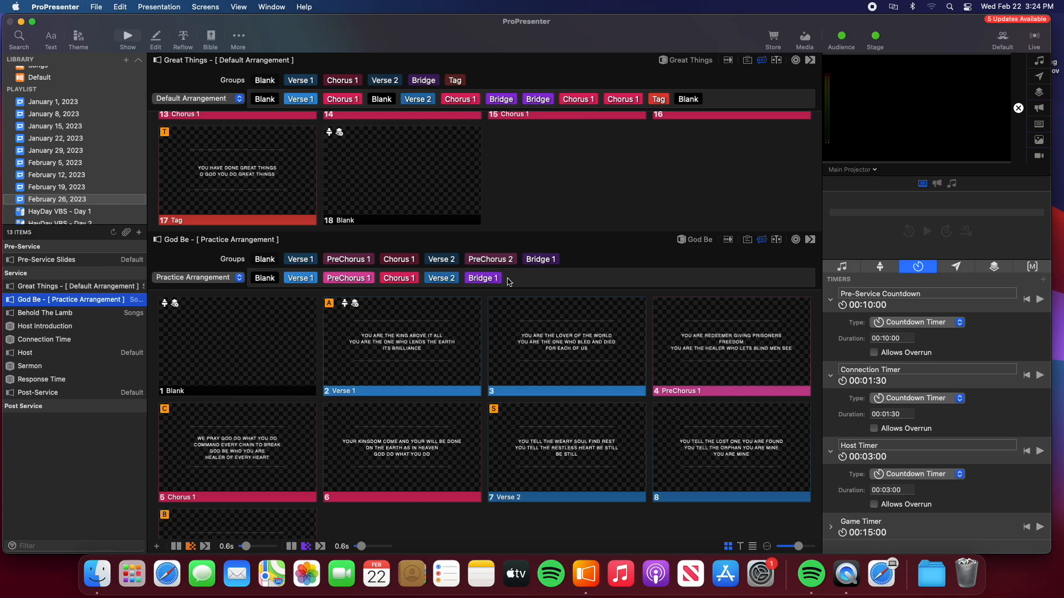
pyautogui.click(454, 279)
pyautogui.moveTo(531, 261); pyautogui.dragTo(499, 281)
pyautogui.moveTo(404, 263); pyautogui.dragTo(545, 283)
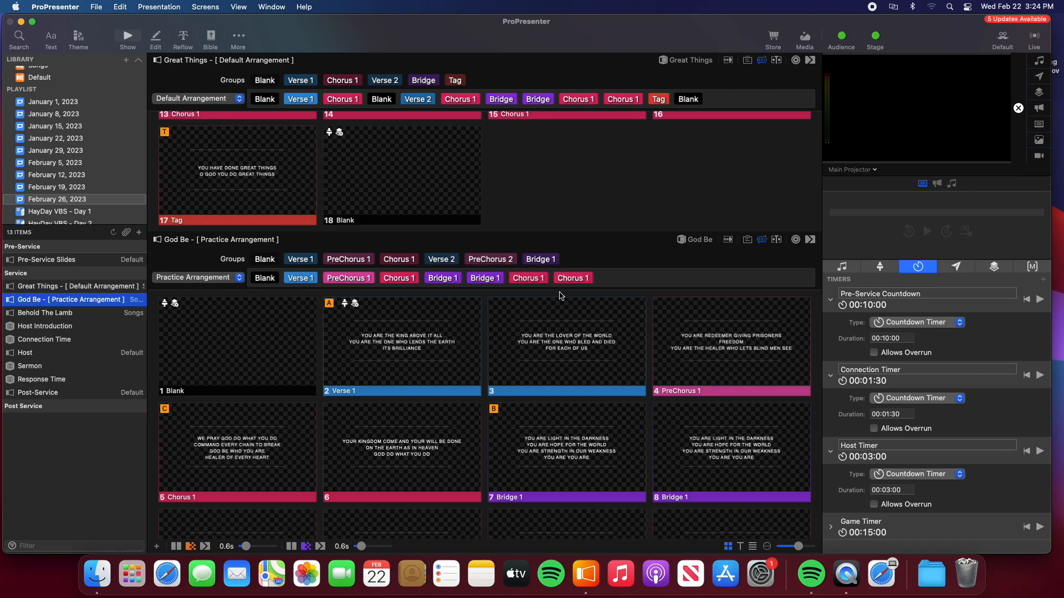
# Step: Switch the God Be song in the playlist from Practice Arrangement to its Default Arrangement
pyautogui.scroll(-3, 471, 299)
pyautogui.scroll(-2, 471, 299)
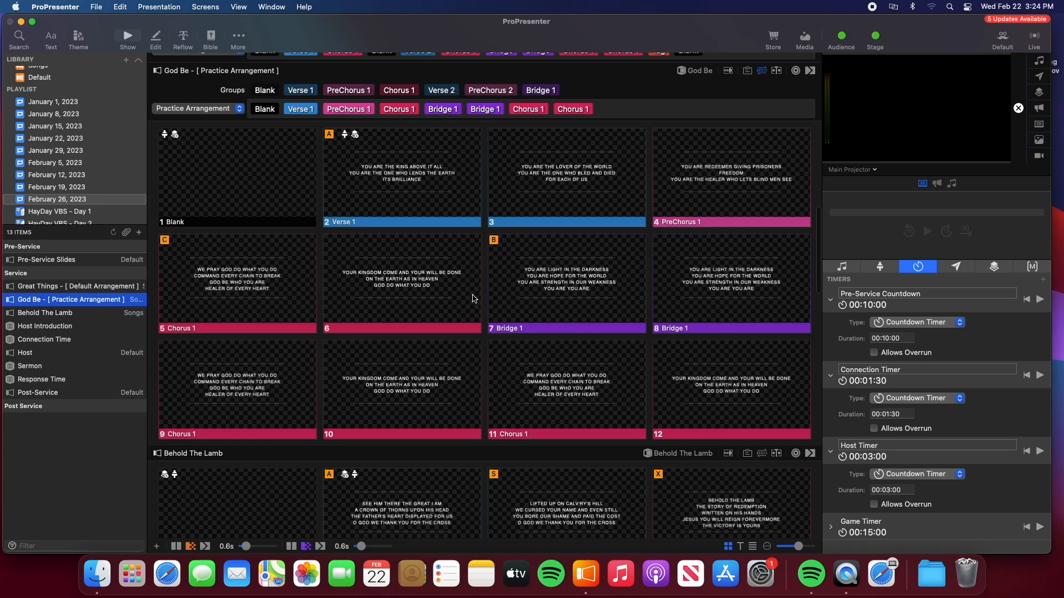
pyautogui.scroll(5, 565, 337)
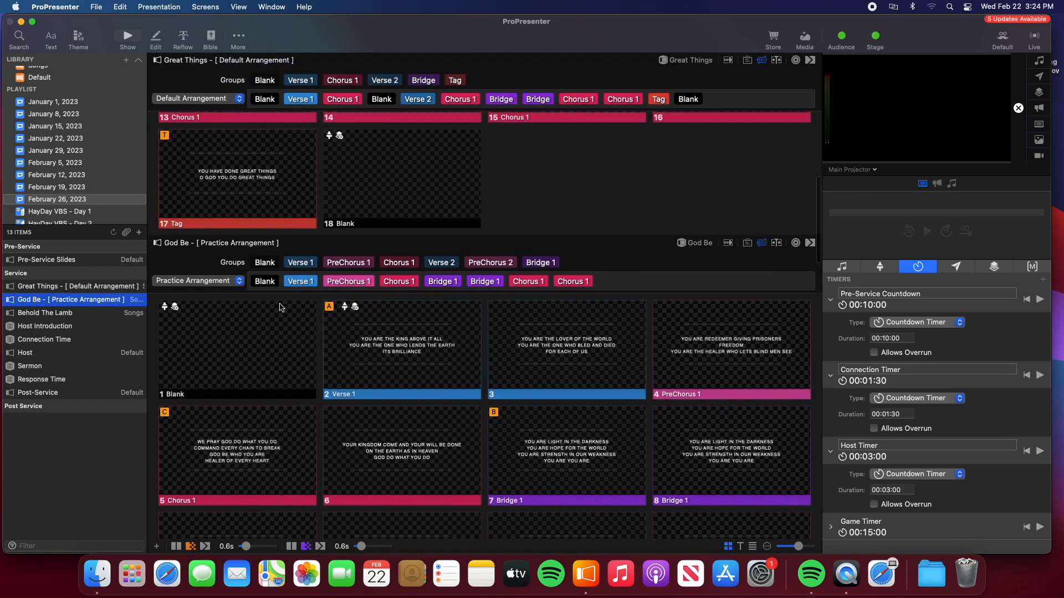
pyautogui.click(212, 284)
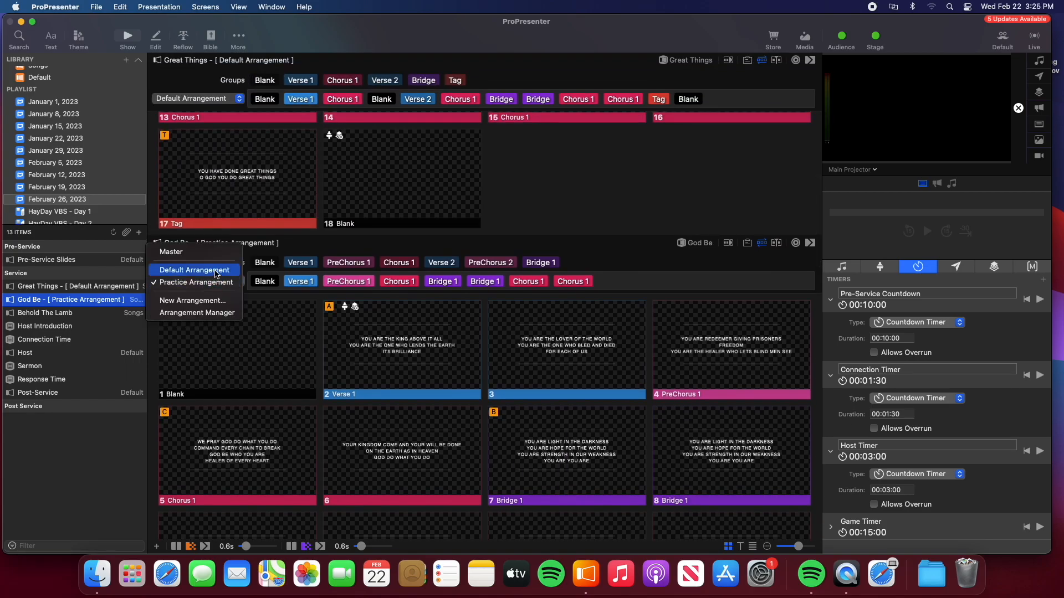
pyautogui.click(216, 272)
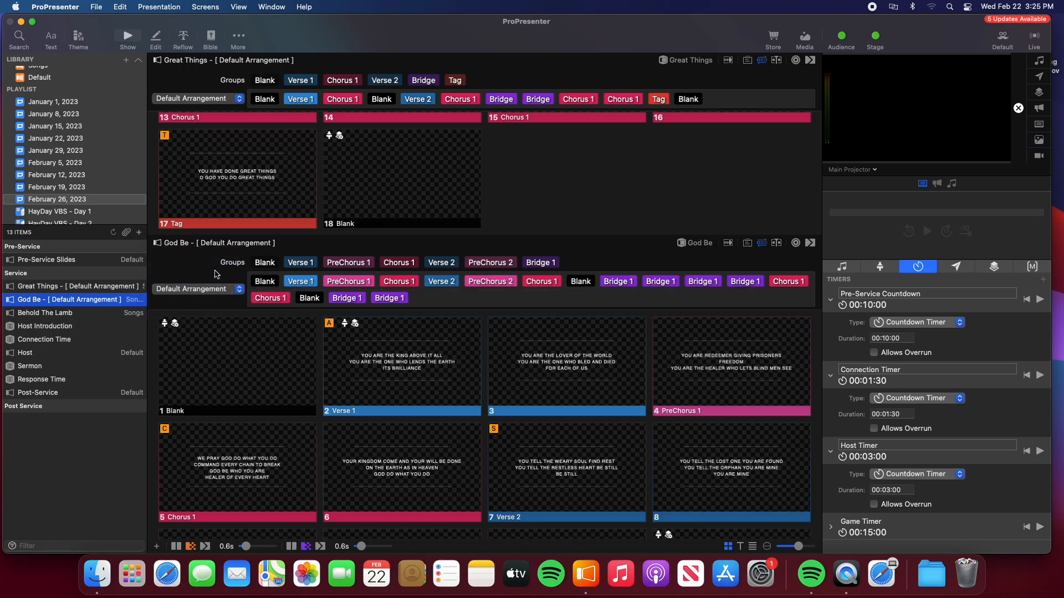
# Step: Show the arrangement controls for Behold The Lamb and apply its Default Arrangement
pyautogui.scroll(-10, 400, 356)
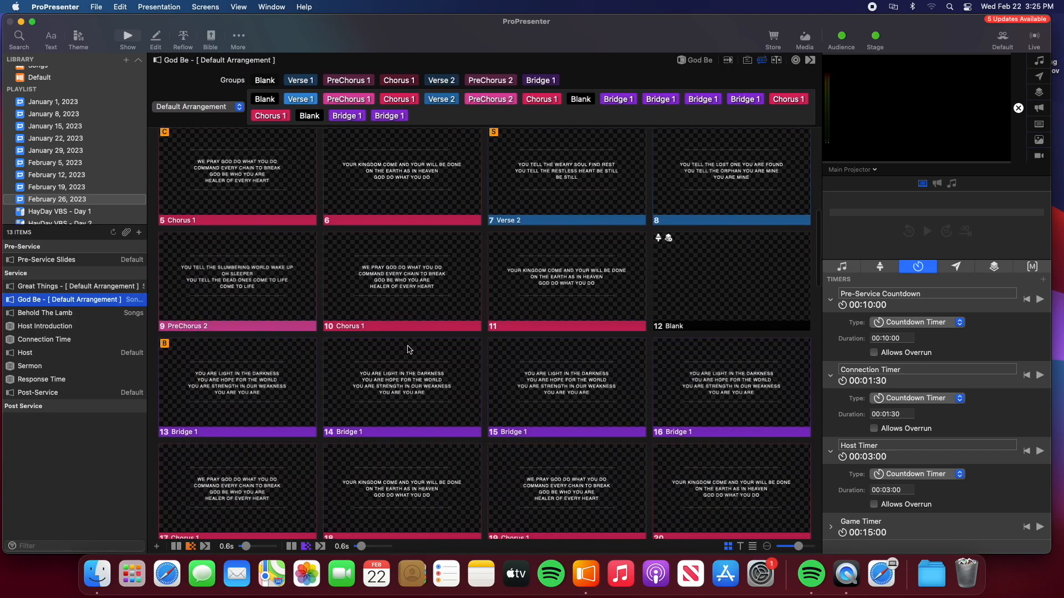
pyautogui.scroll(-5, 408, 349)
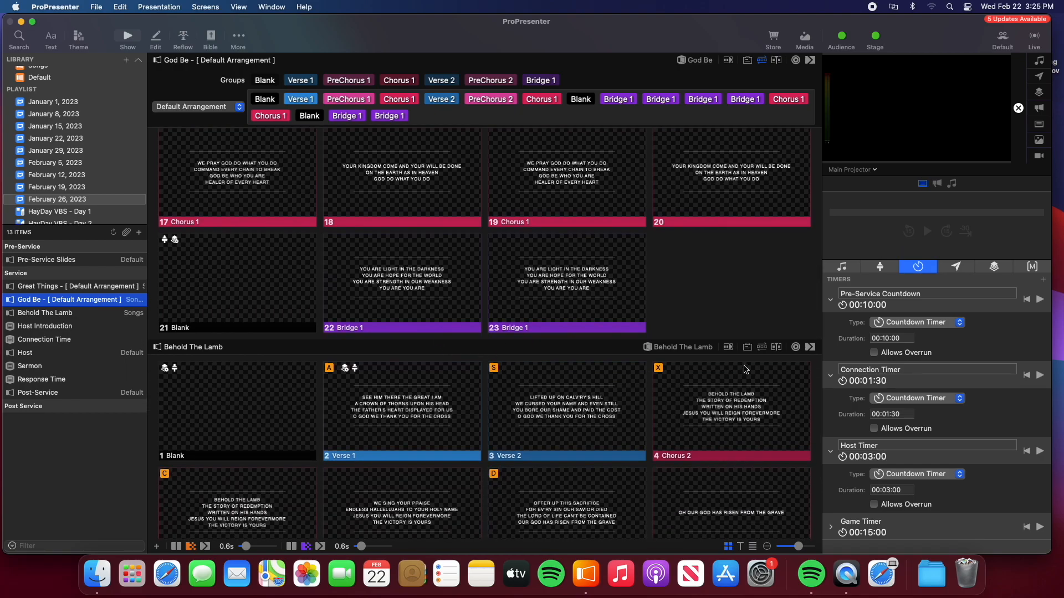
pyautogui.click(763, 348)
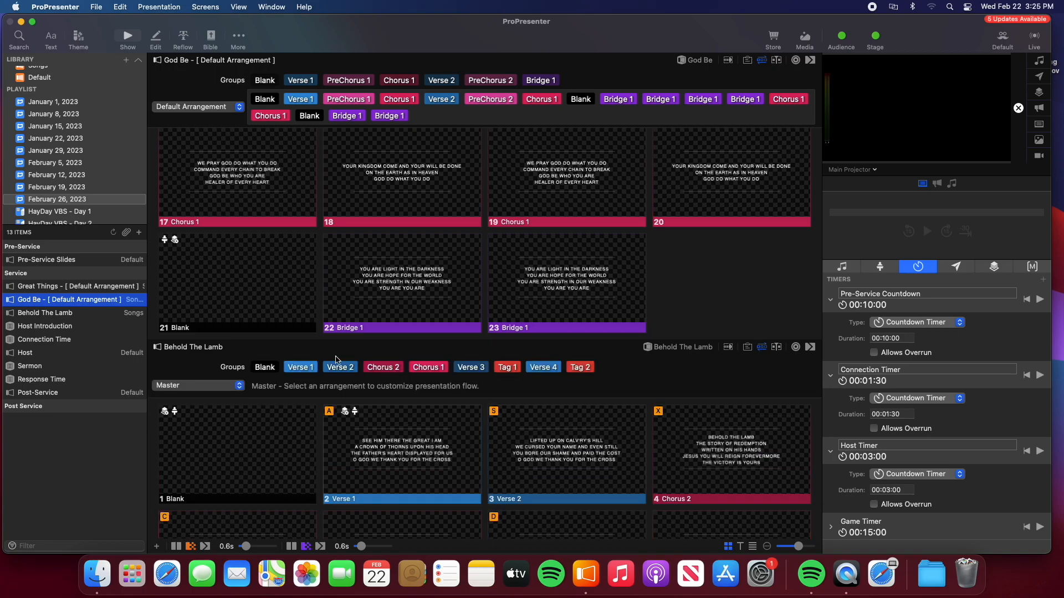
pyautogui.click(236, 390)
pyautogui.click(192, 402)
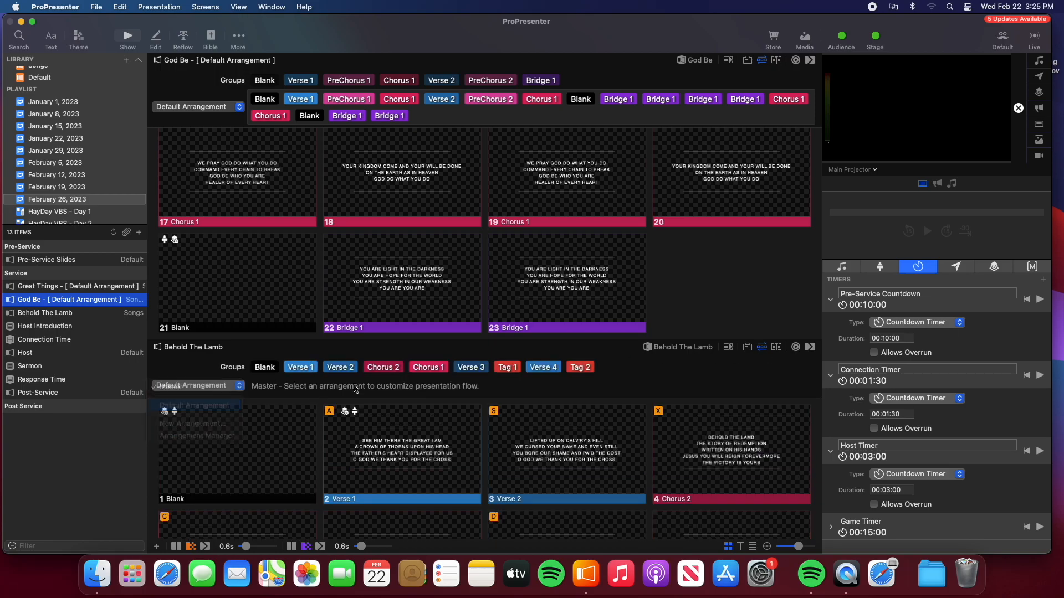
# Step: Link Behold The Lamb from the Songs library to the Response Time item in the playlist
pyautogui.scroll(-15, 528, 393)
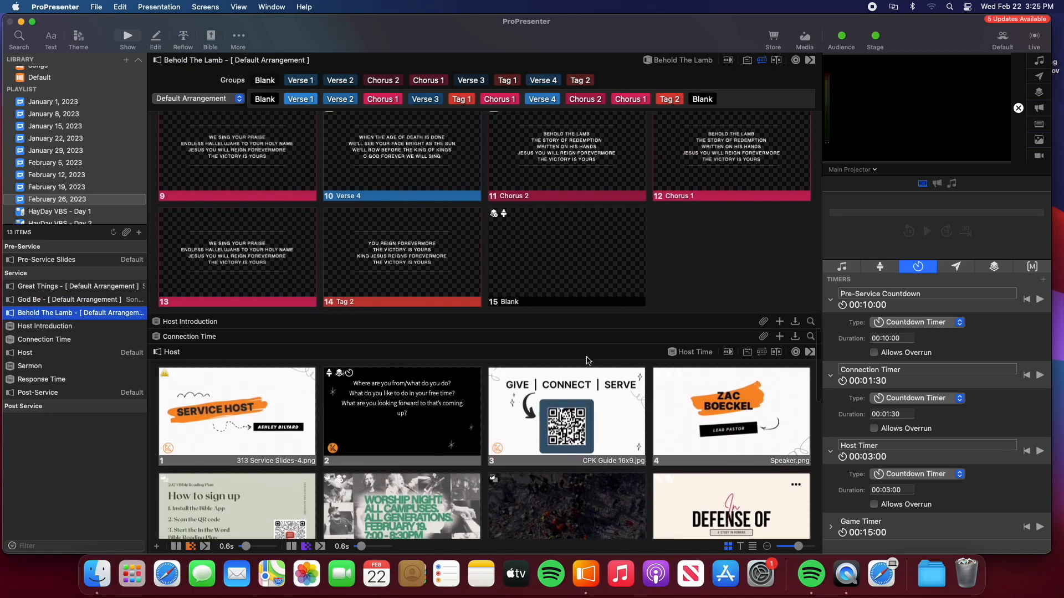
pyautogui.scroll(-15, 588, 361)
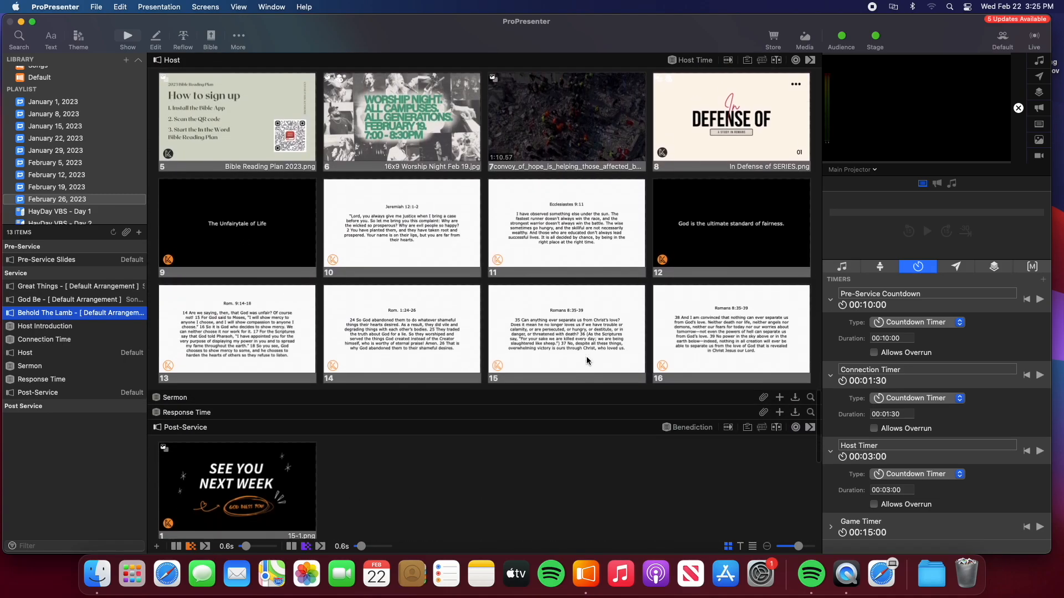
pyautogui.scroll(-3, 588, 361)
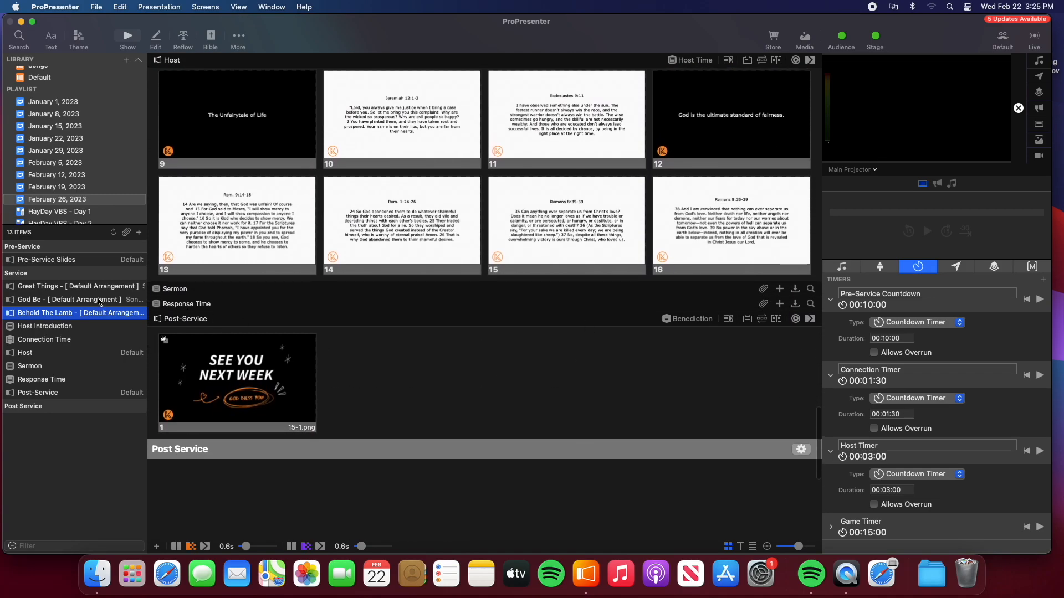
pyautogui.scroll(2, 119, 175)
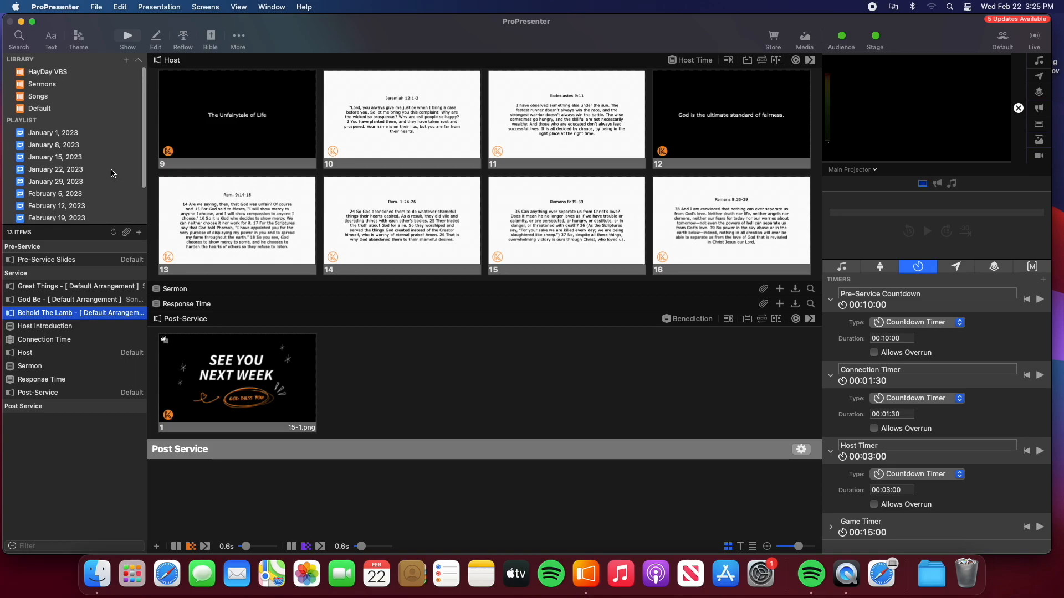
pyautogui.click(56, 100)
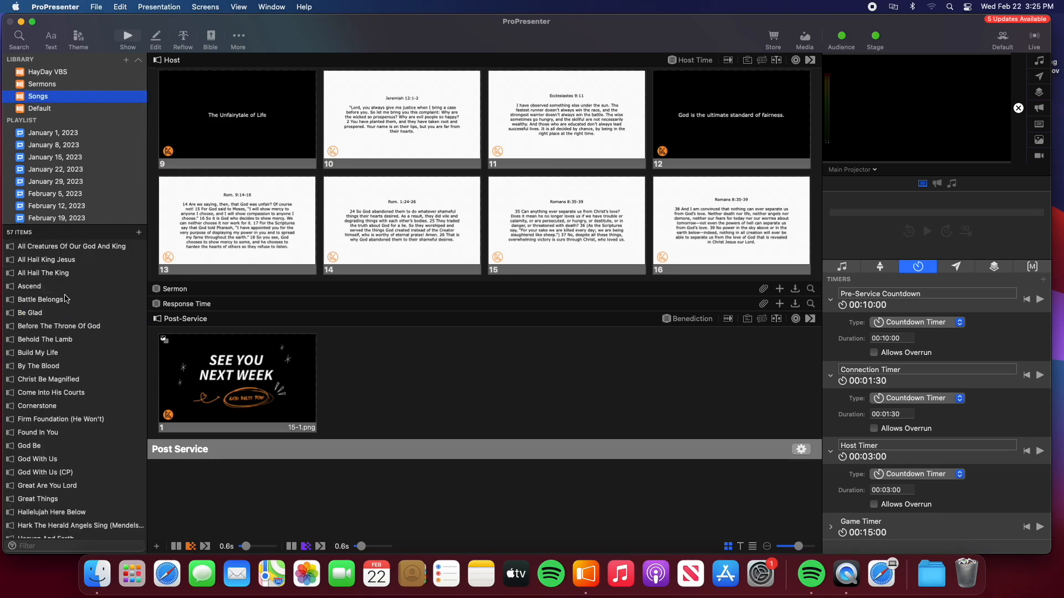
pyautogui.moveTo(102, 343); pyautogui.dragTo(231, 309)
# Step: Review the slides linked to Response Time and the rest of the playlist back to the Pre-Service section
pyautogui.scroll(-5, 308, 326)
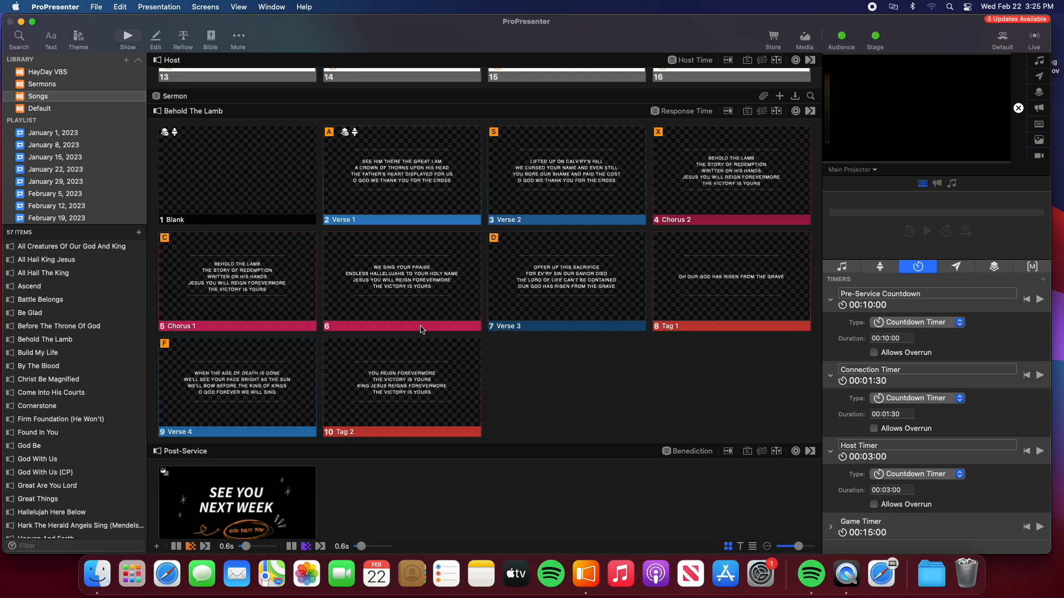
pyautogui.scroll(2, 550, 377)
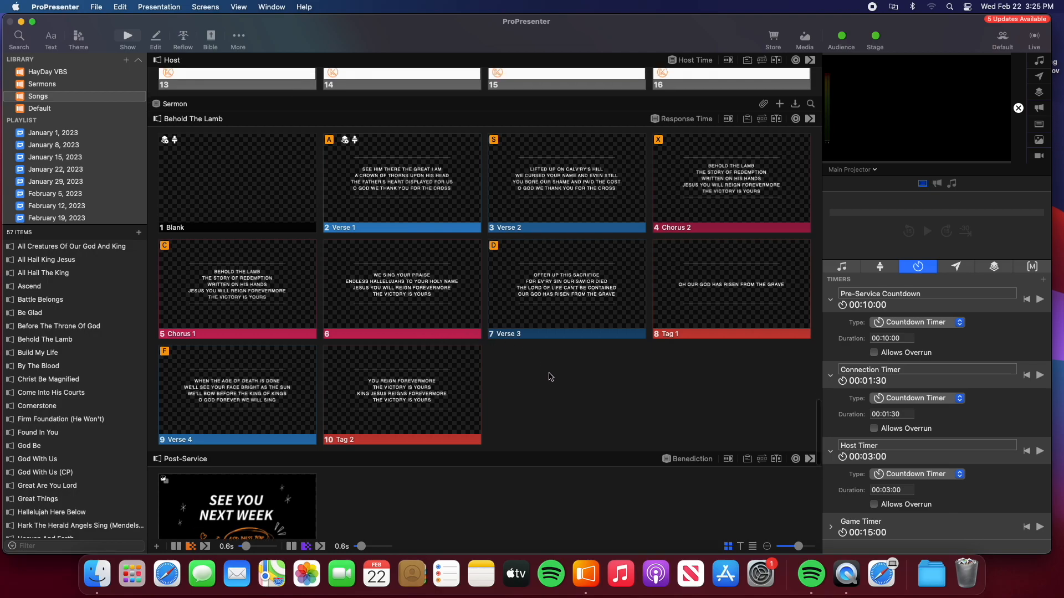
pyautogui.scroll(3, 550, 377)
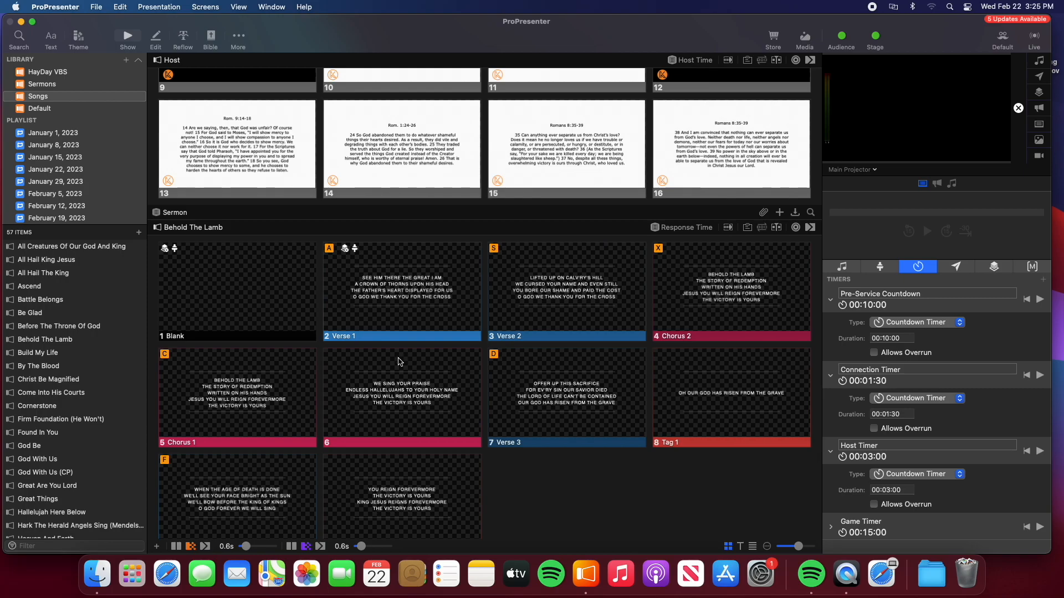
pyautogui.scroll(-3, 471, 392)
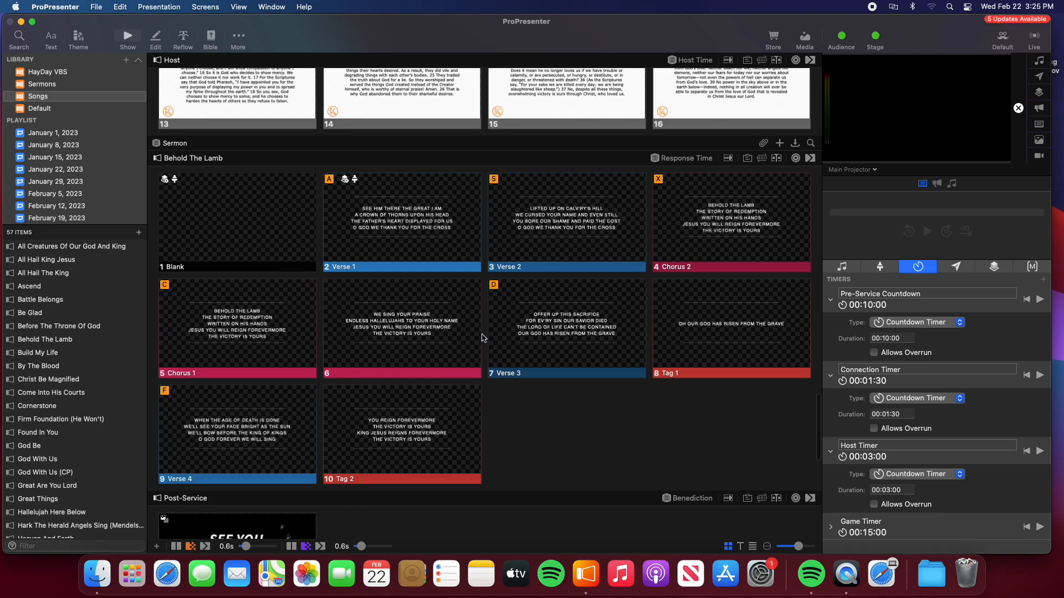
pyautogui.scroll(12, 497, 331)
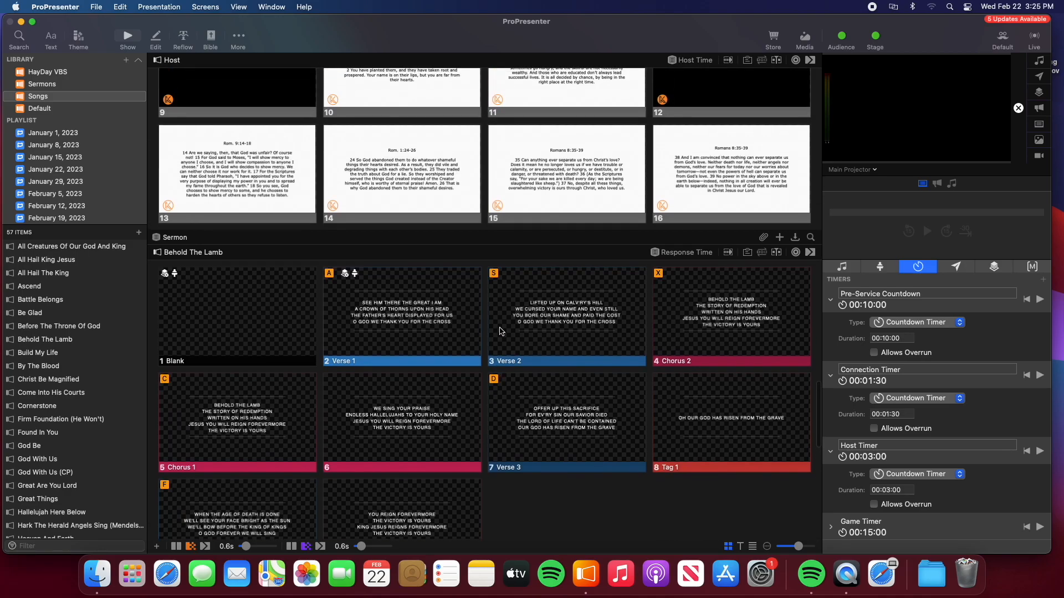
pyautogui.scroll(12, 500, 330)
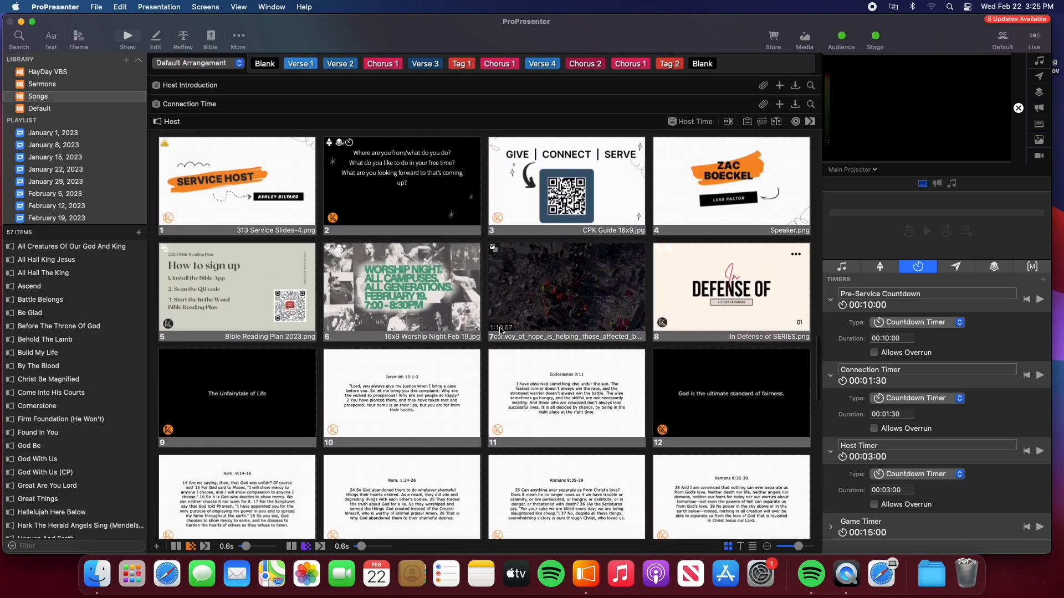
pyautogui.scroll(20, 500, 330)
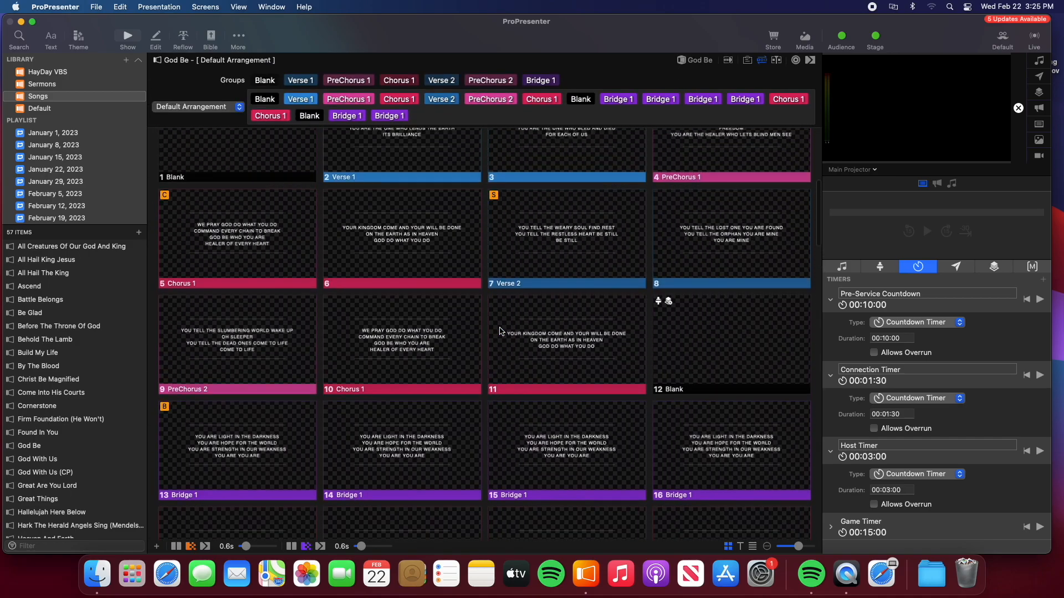
pyautogui.scroll(15, 500, 330)
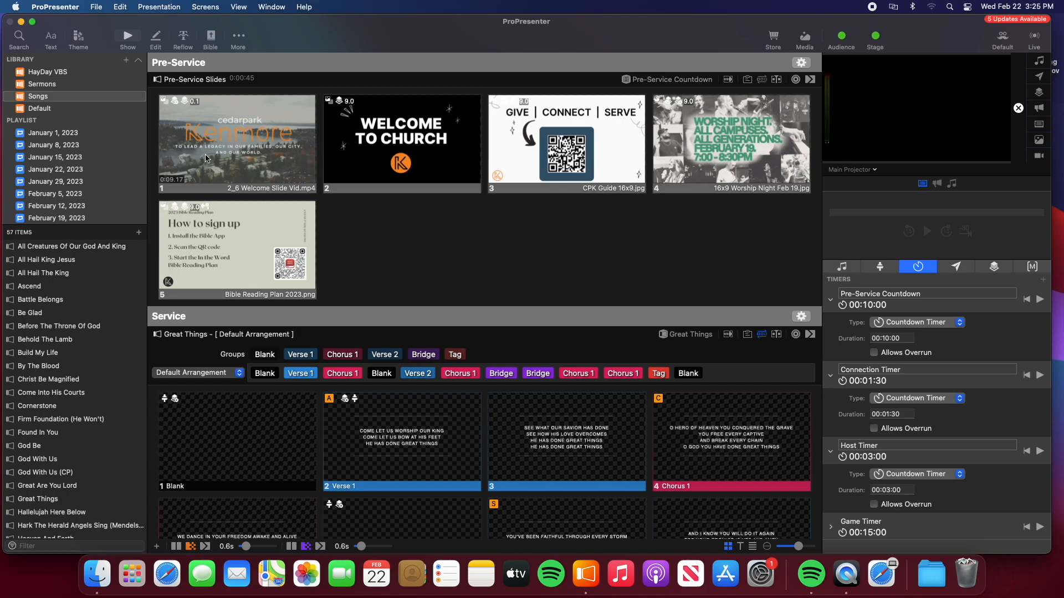
# Step: Show the welcome video slide of Pre-Service Slides on the output and let the slides advance automatically
pyautogui.click(304, 178)
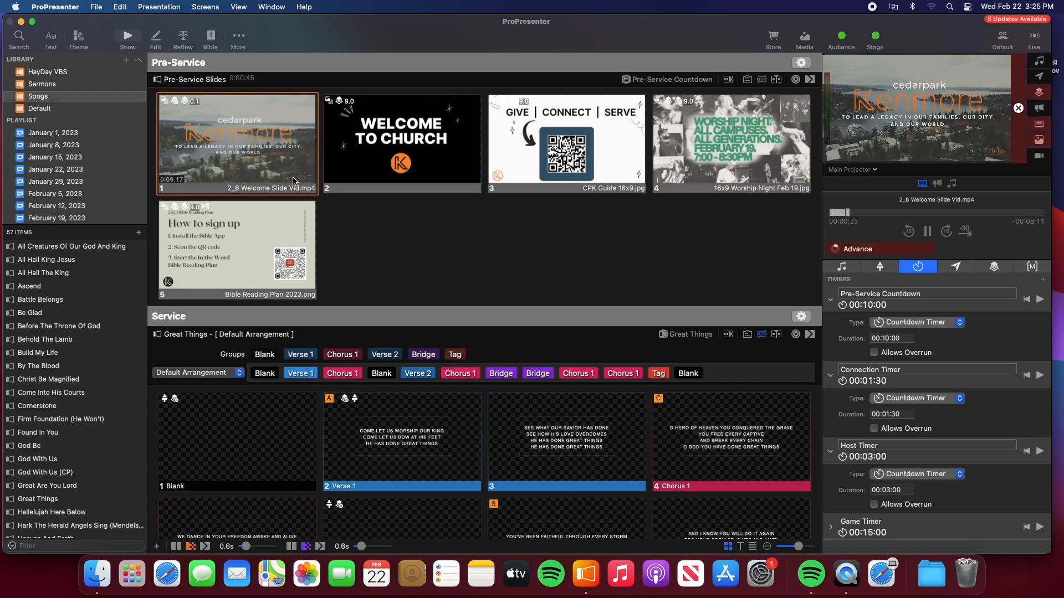
pyautogui.scroll(1, 615, 162)
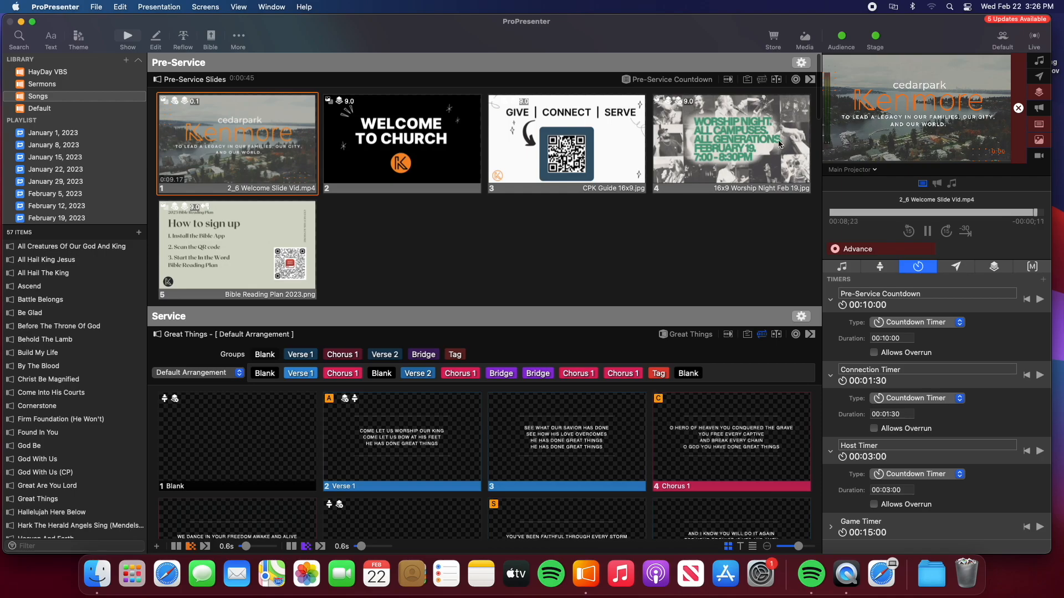
pyautogui.scroll(-1, 556, 218)
pyautogui.scroll(-1, 483, 249)
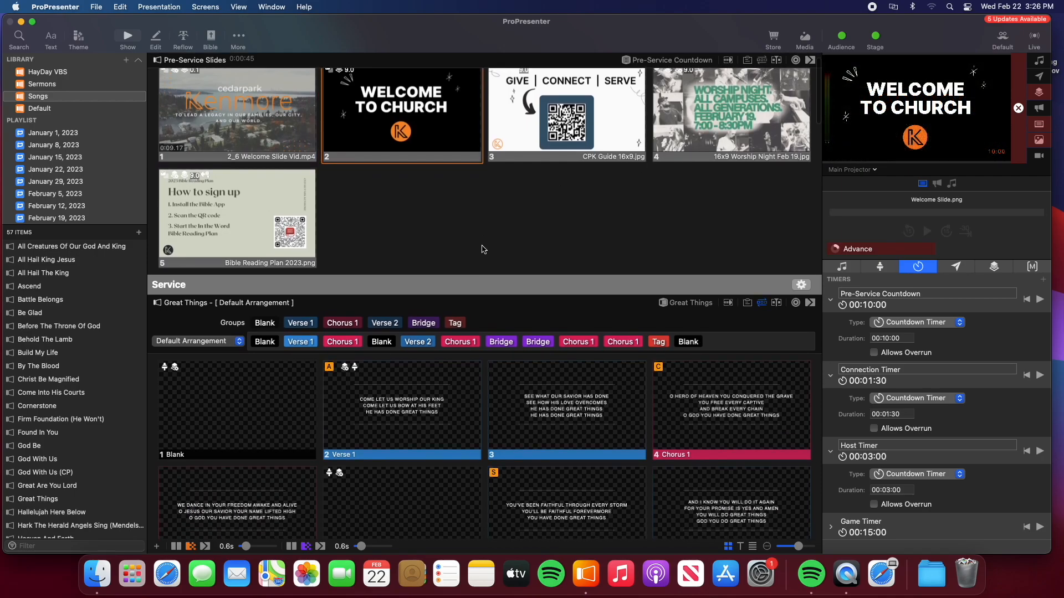
pyautogui.scroll(2, 484, 249)
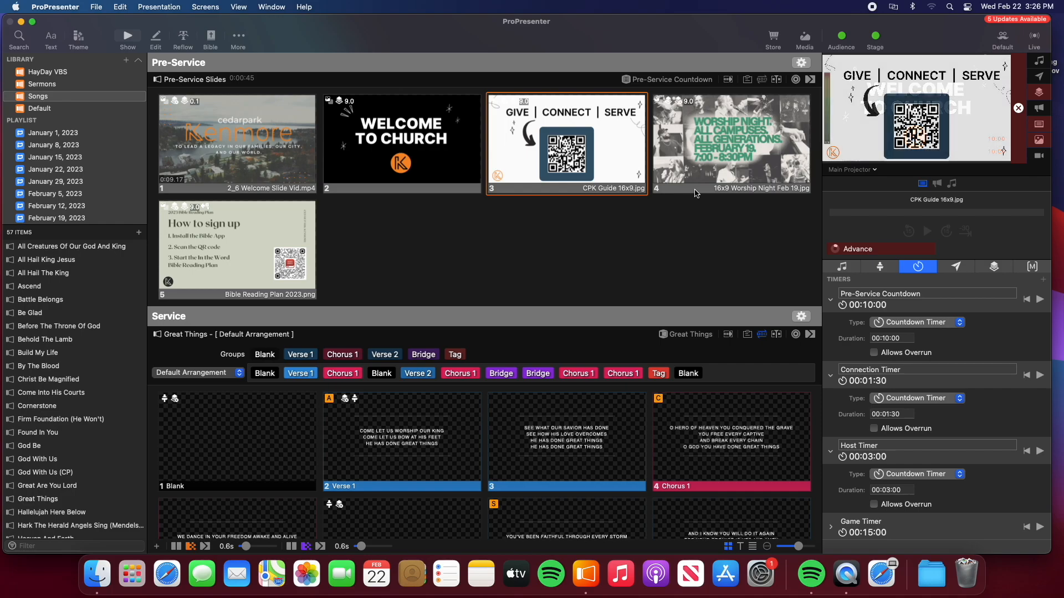
# Step: Advance the output to the Worship Night slide and clear all output layers
pyautogui.click(1042, 112)
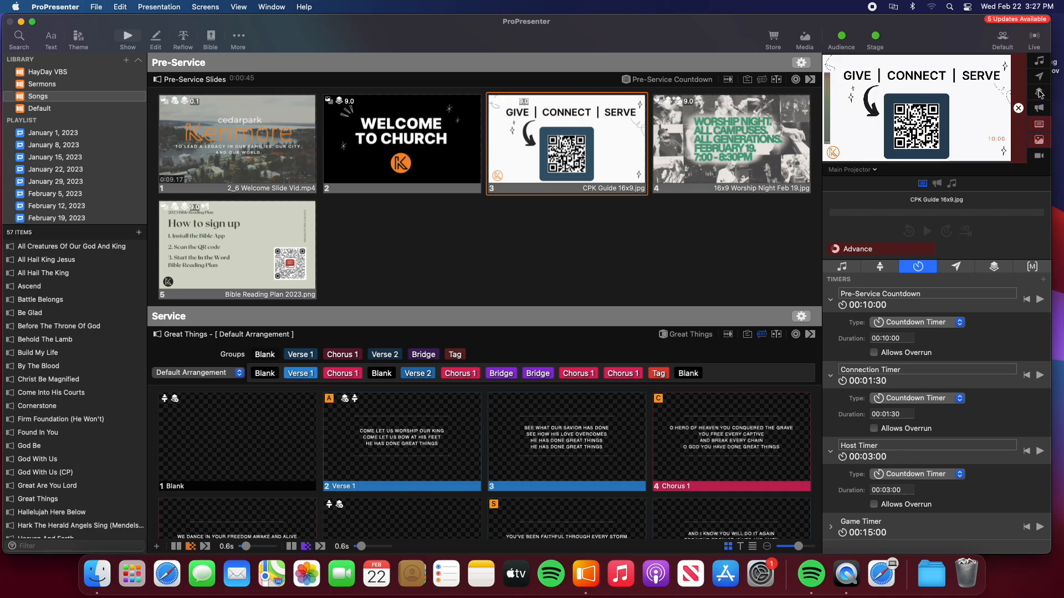
pyautogui.click(1040, 140)
pyautogui.press('Right')
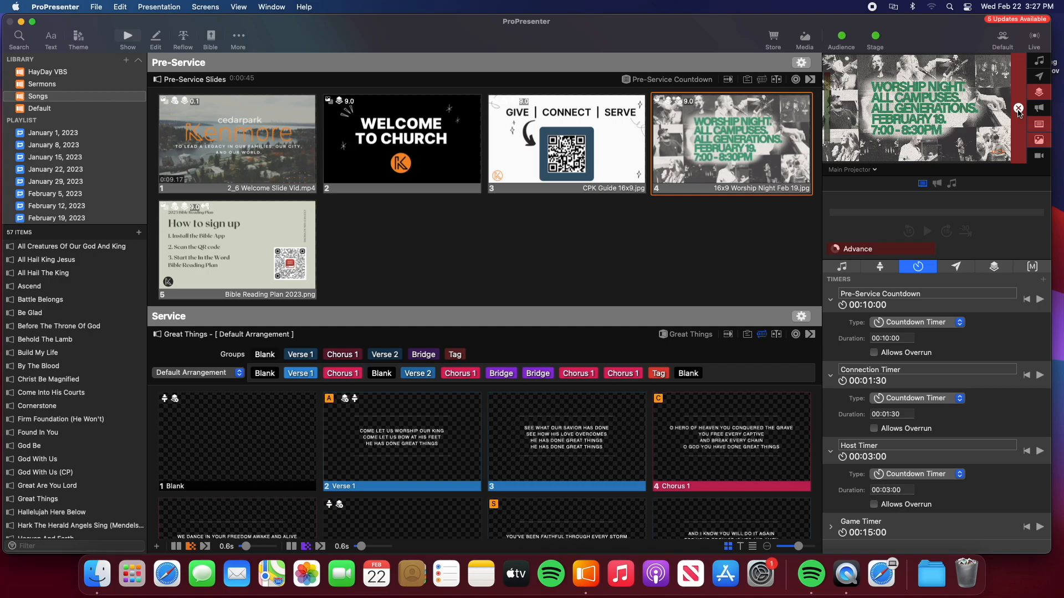
pyautogui.click(1018, 109)
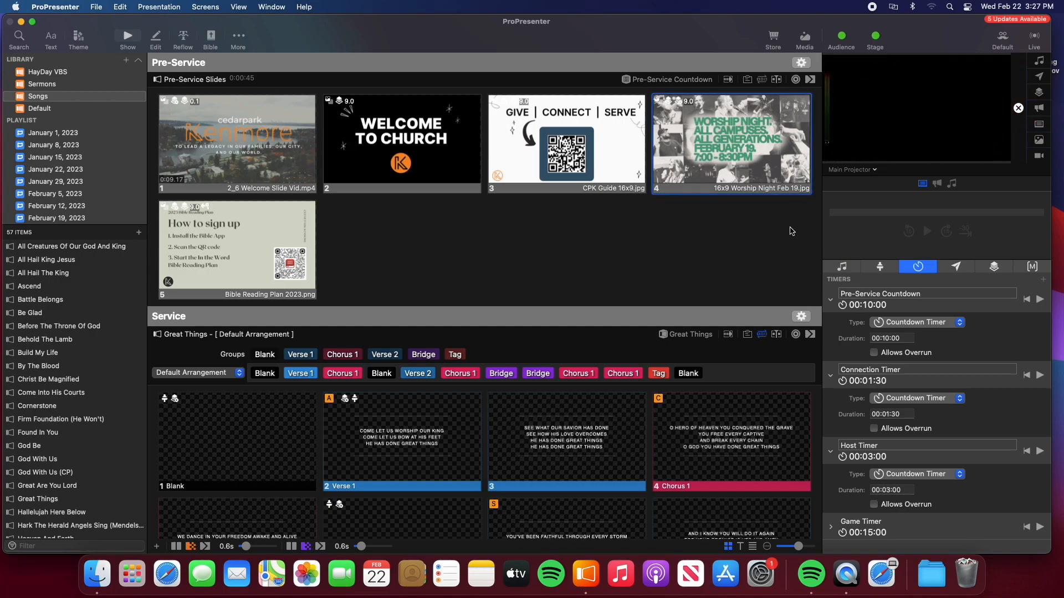
# Step: Start Pre-Service Slides on the output again from the welcome video slide
pyautogui.scroll(-4, 791, 231)
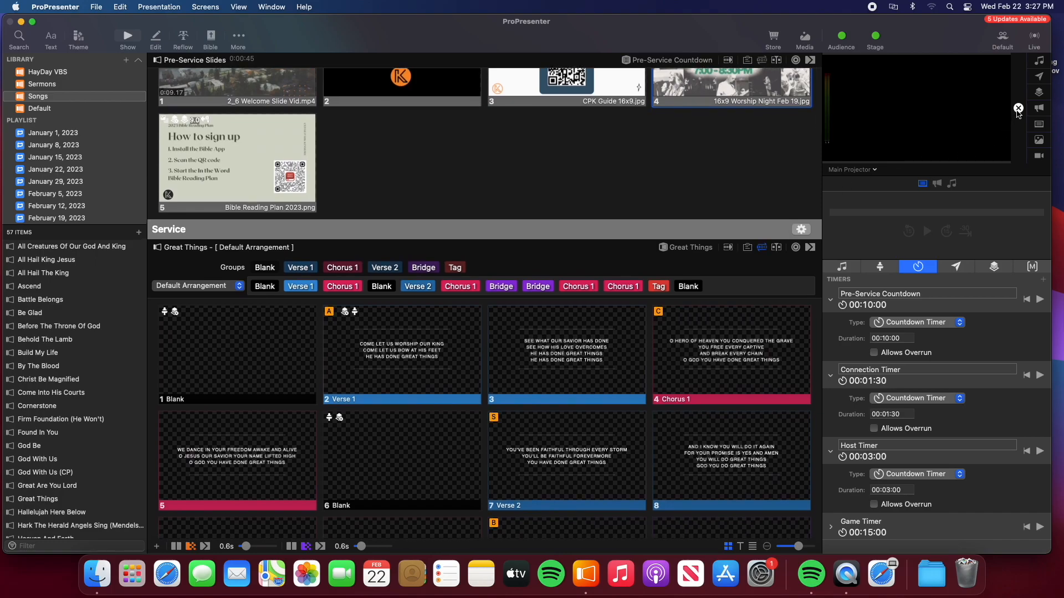
pyautogui.scroll(3, 701, 164)
pyautogui.click(283, 122)
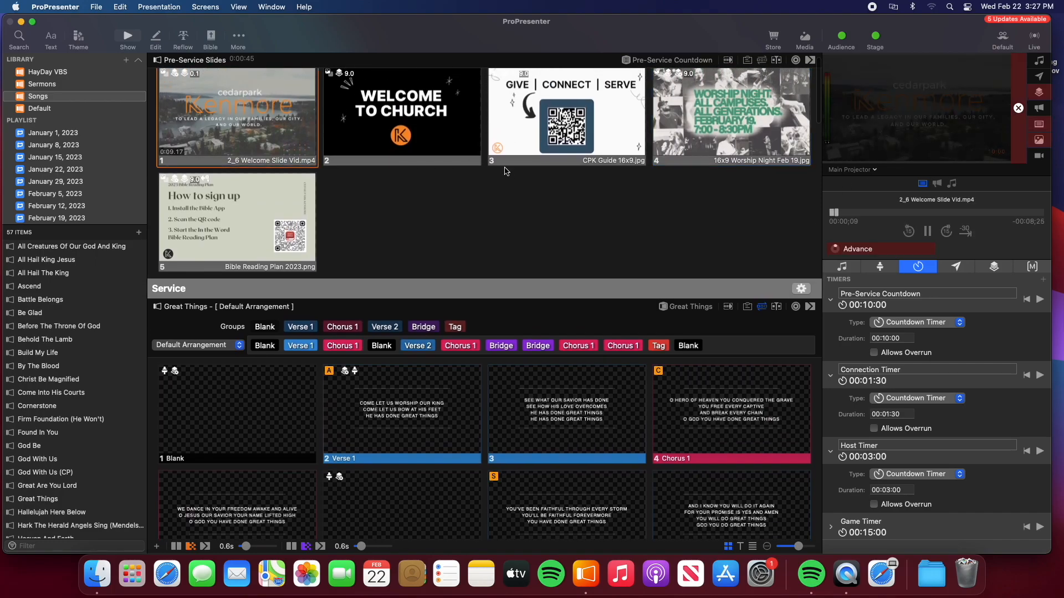
pyautogui.scroll(-8, 508, 180)
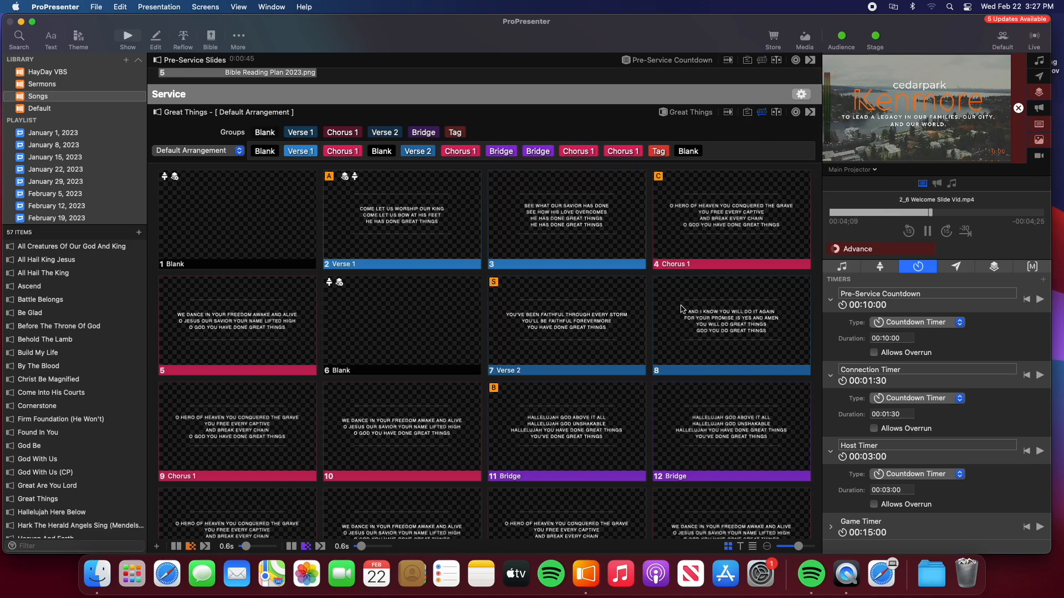
# Step: Link the Pre-Service header to the Pre-Service Countdown timer and colour the header green
pyautogui.scroll(10, 711, 142)
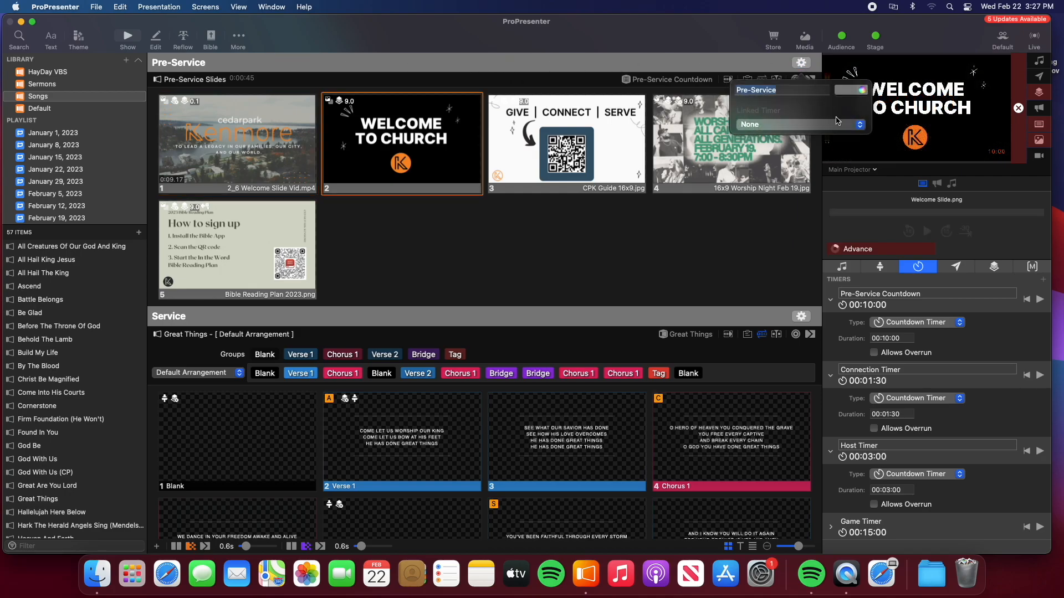
pyautogui.click(842, 130)
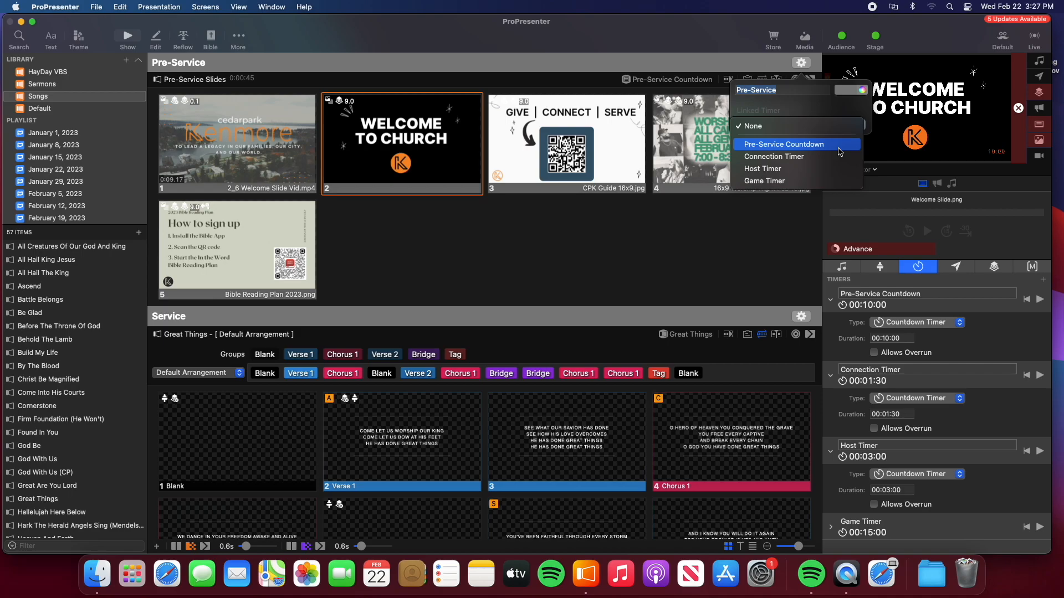
pyautogui.click(841, 145)
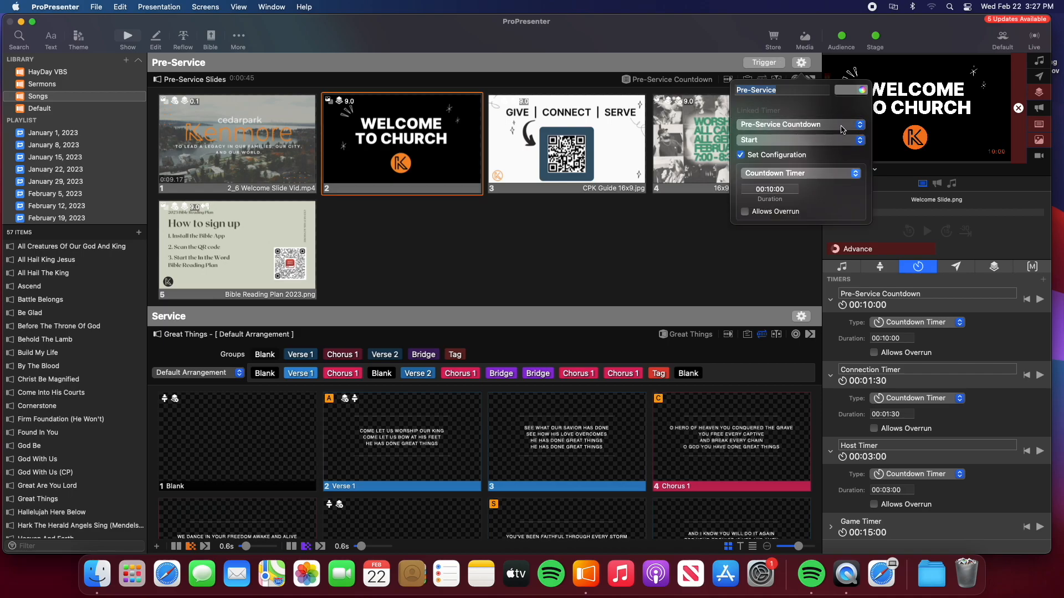
pyautogui.click(852, 94)
pyautogui.click(811, 146)
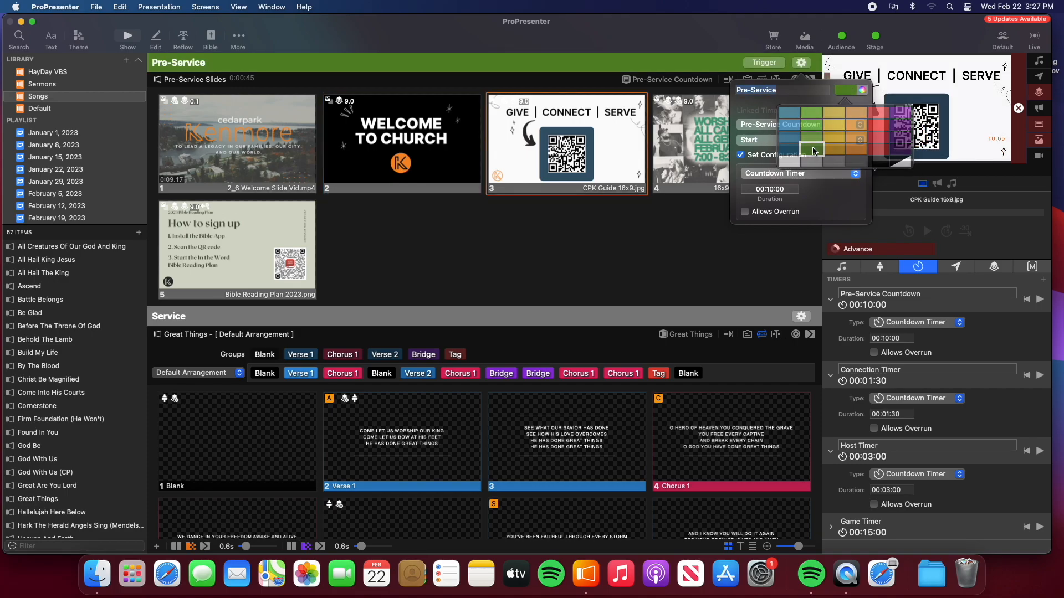
# Step: Colour the Service header blue
pyautogui.click(798, 295)
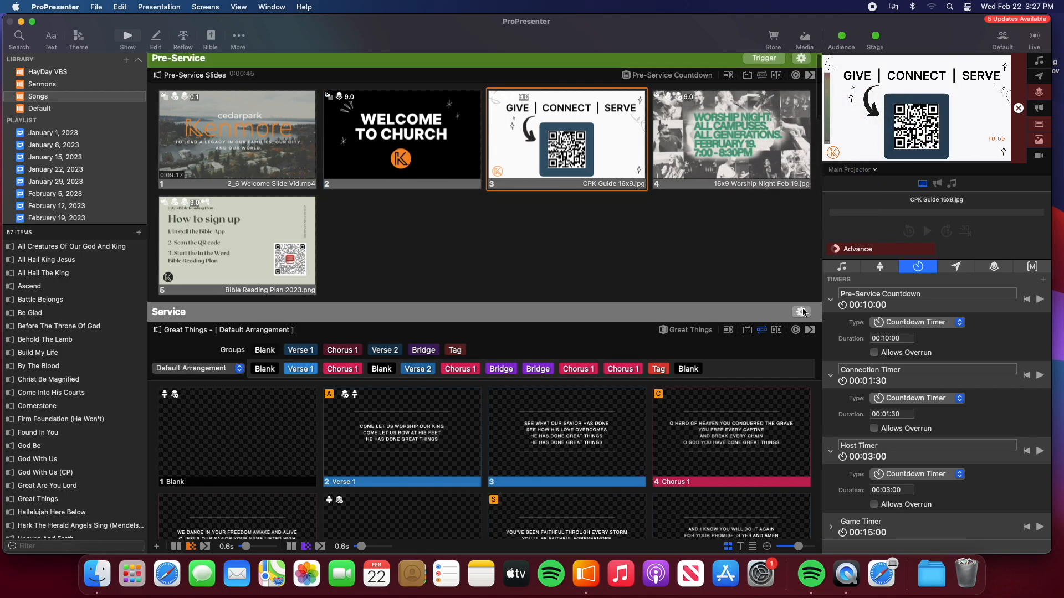
pyautogui.click(801, 313)
pyautogui.click(852, 341)
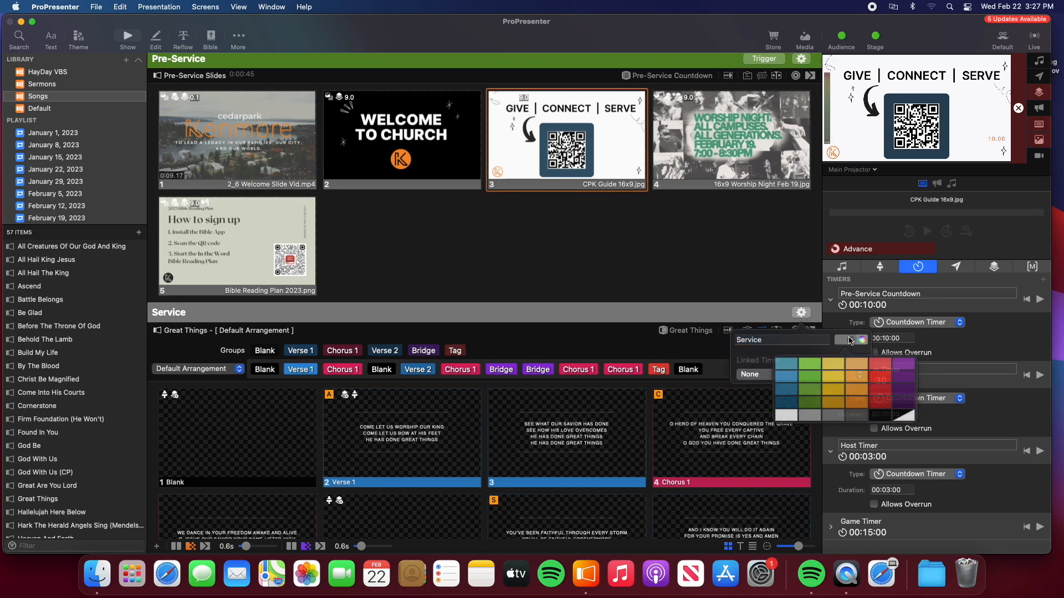
pyautogui.click(792, 396)
# Step: Colour the Post Service header at the end of the playlist red
pyautogui.scroll(-15, 700, 274)
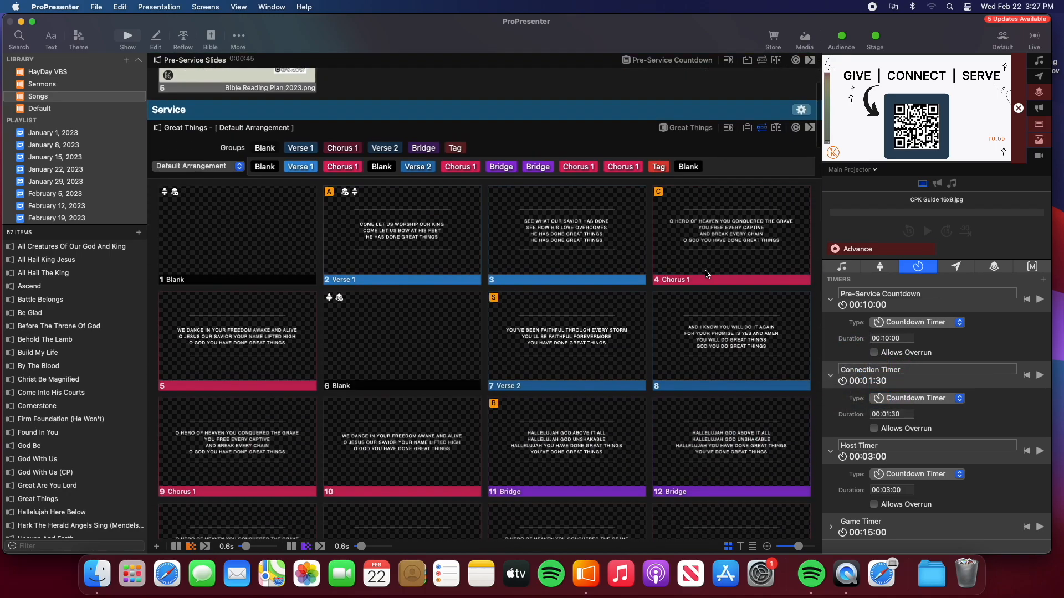
pyautogui.scroll(-15, 706, 216)
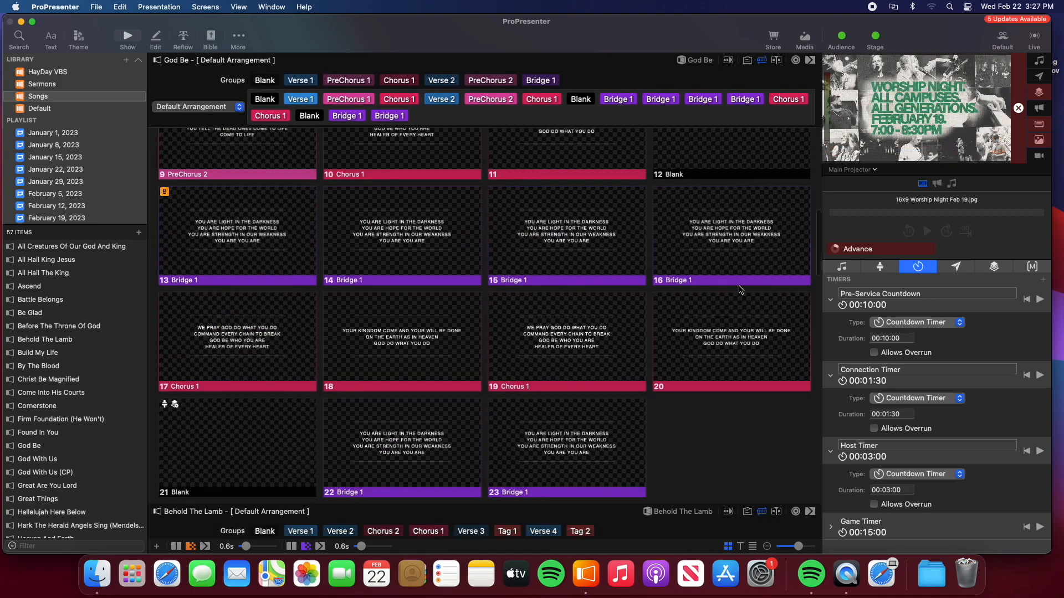
pyautogui.scroll(-15, 778, 288)
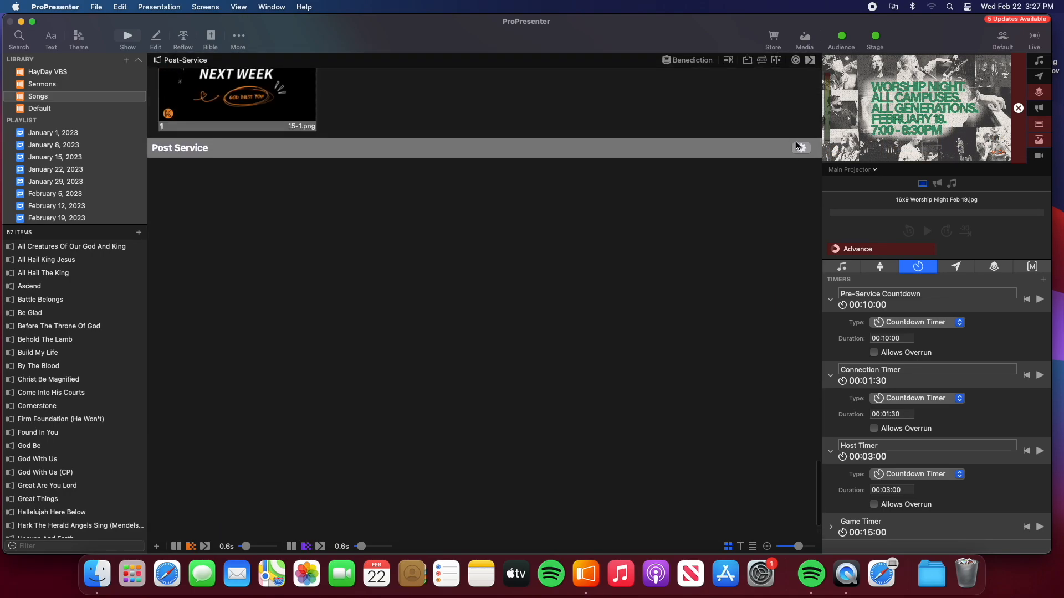
pyautogui.click(800, 149)
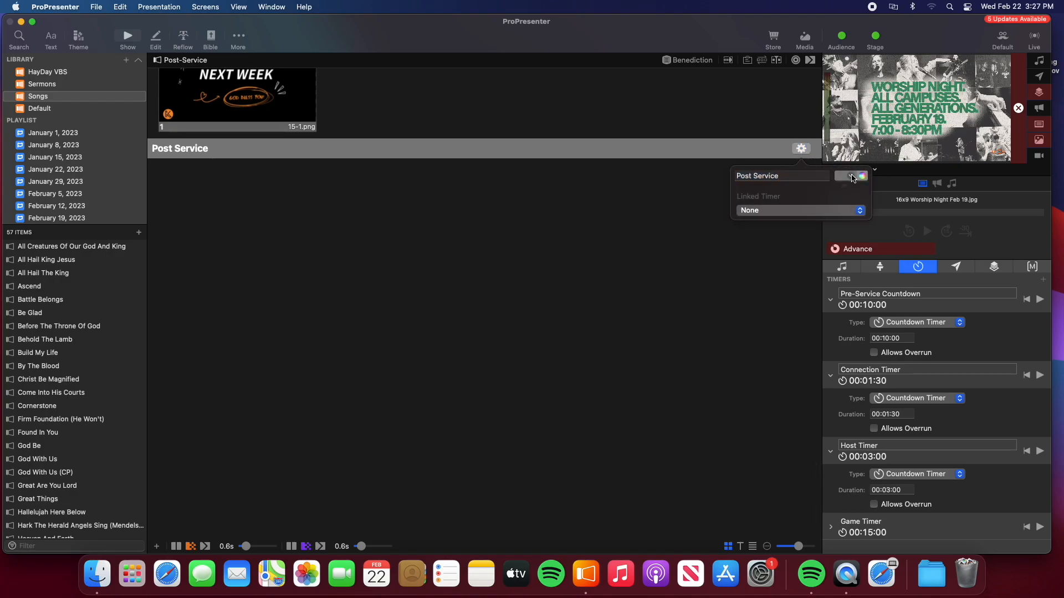
pyautogui.click(853, 177)
pyautogui.click(884, 241)
pyautogui.click(667, 243)
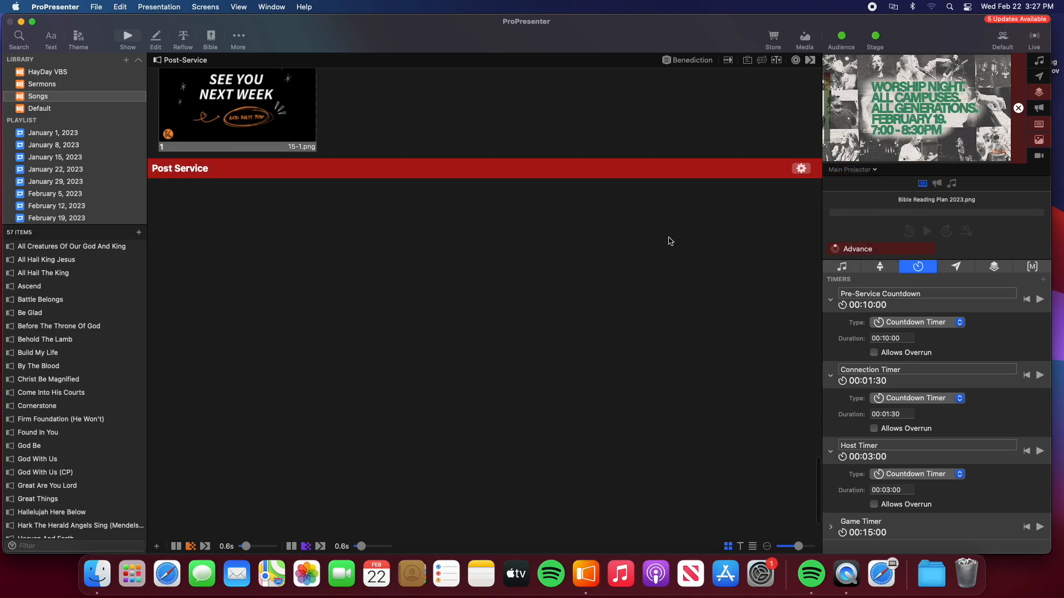
# Step: Look back through the playlist from Post Service through the host slides and songs up to the Pre-Service section
pyautogui.scroll(10, 669, 241)
pyautogui.scroll(10, 669, 241)
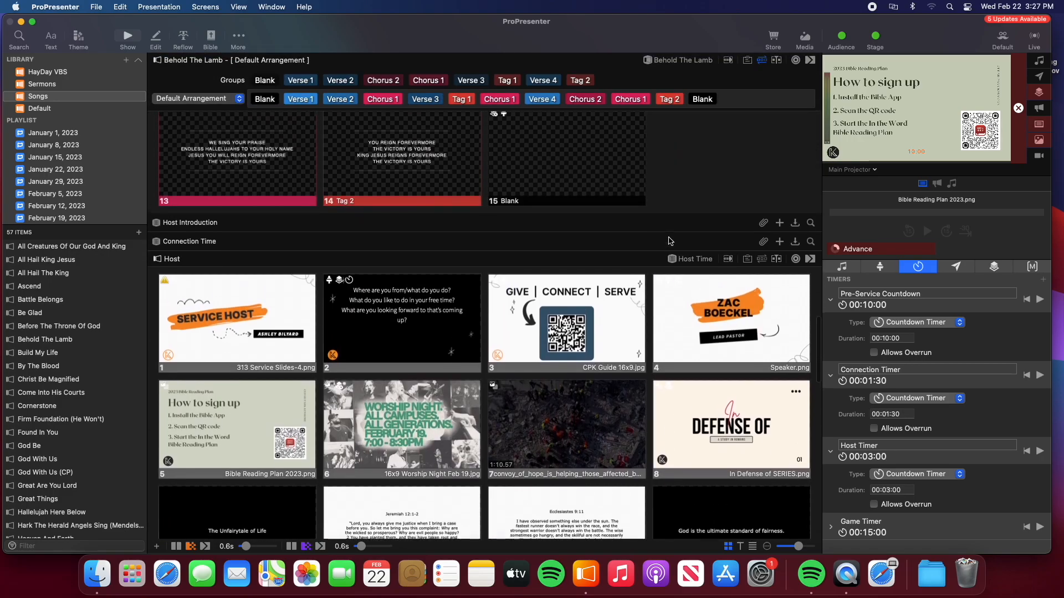
pyautogui.scroll(15, 668, 241)
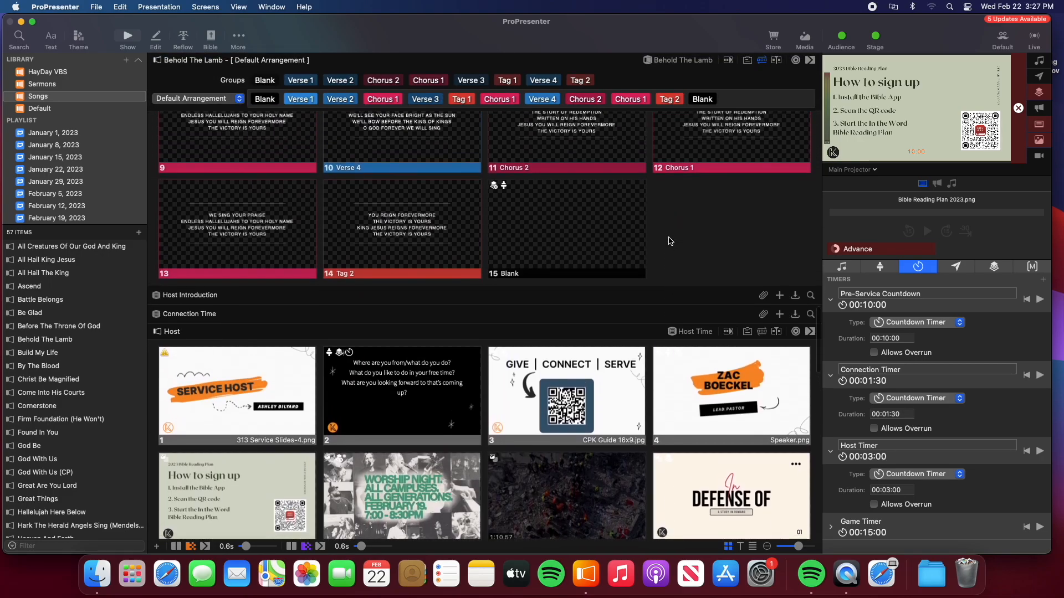
pyautogui.scroll(15, 671, 241)
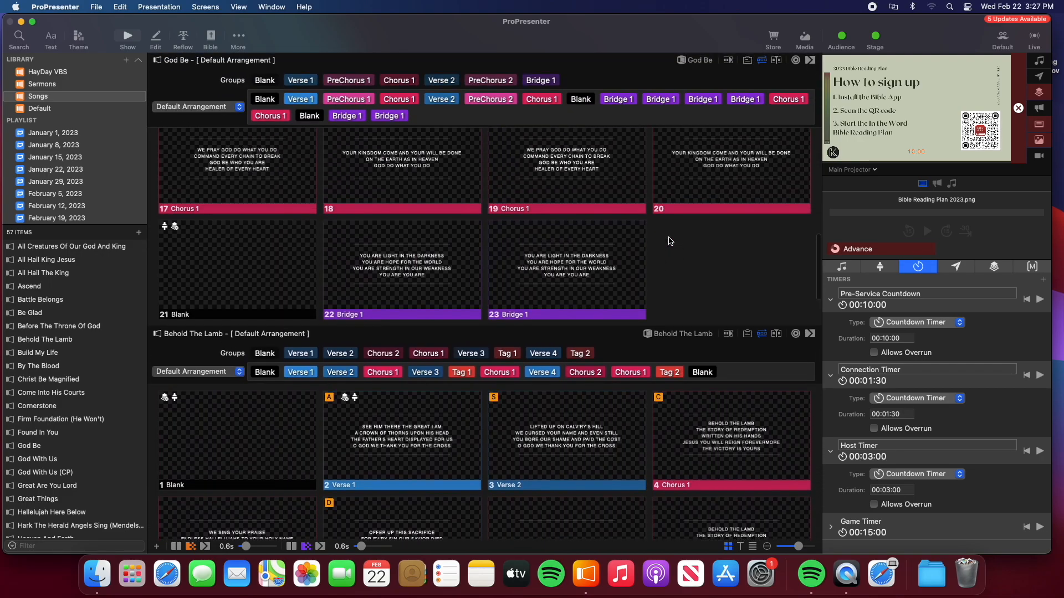
pyautogui.scroll(15, 671, 241)
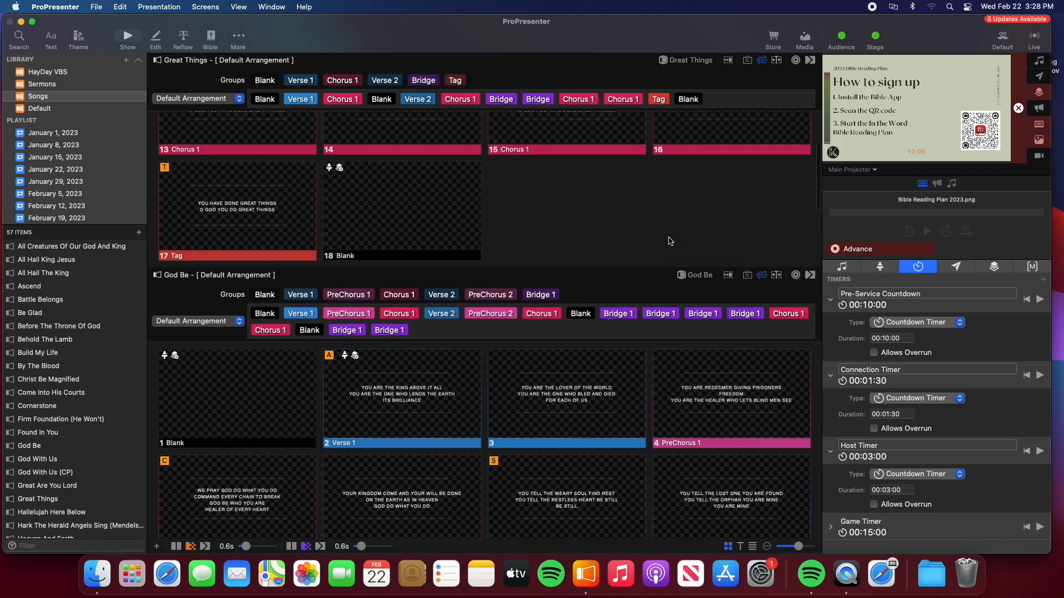
pyautogui.scroll(3, 671, 241)
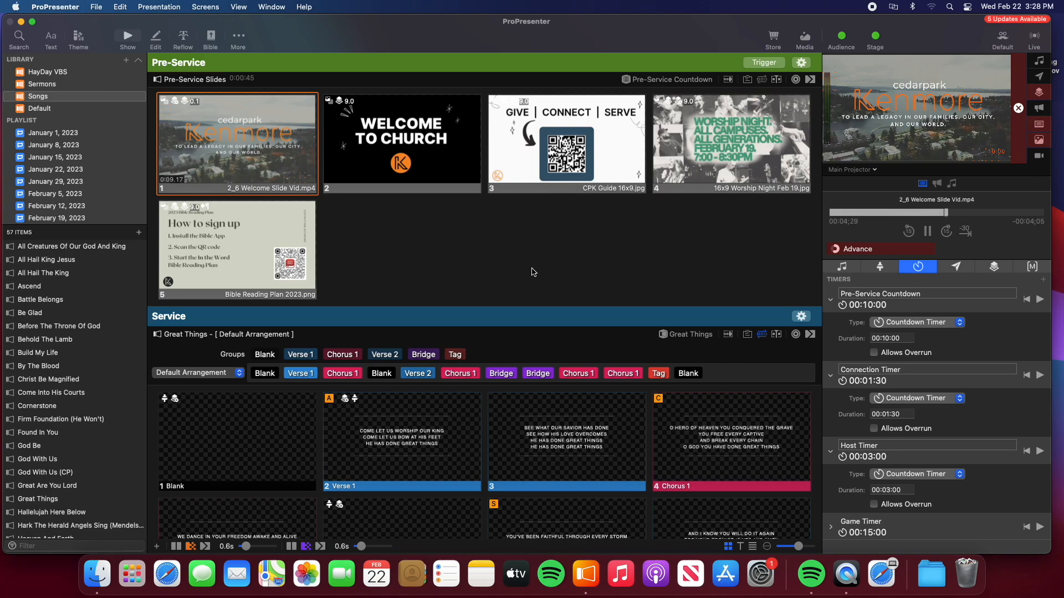
pyautogui.scroll(-1, 350, 177)
pyautogui.scroll(1, 350, 176)
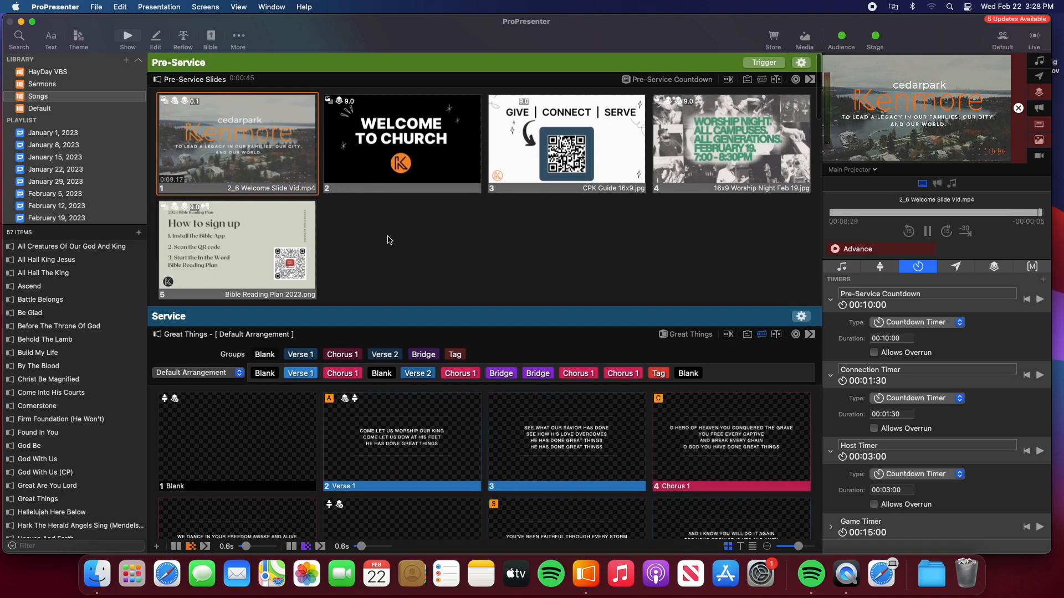
# Step: Import Candlelight Service (16x9).png from the Graphics folder's Weekly/Sermon subfolder into the Event Graphics media playlist, writing over the existing file
pyautogui.click(805, 40)
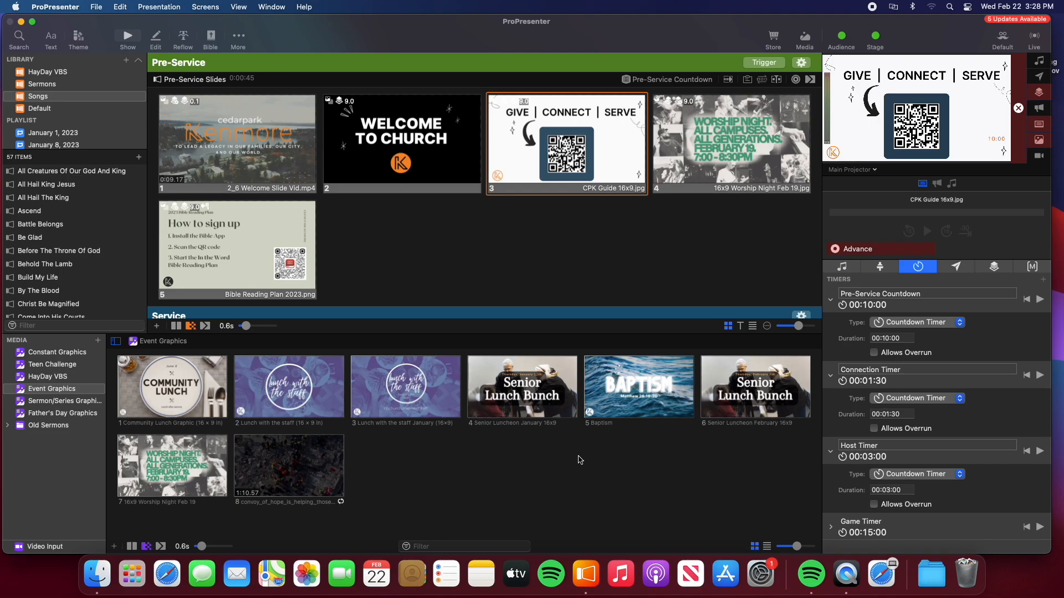
pyautogui.click(924, 576)
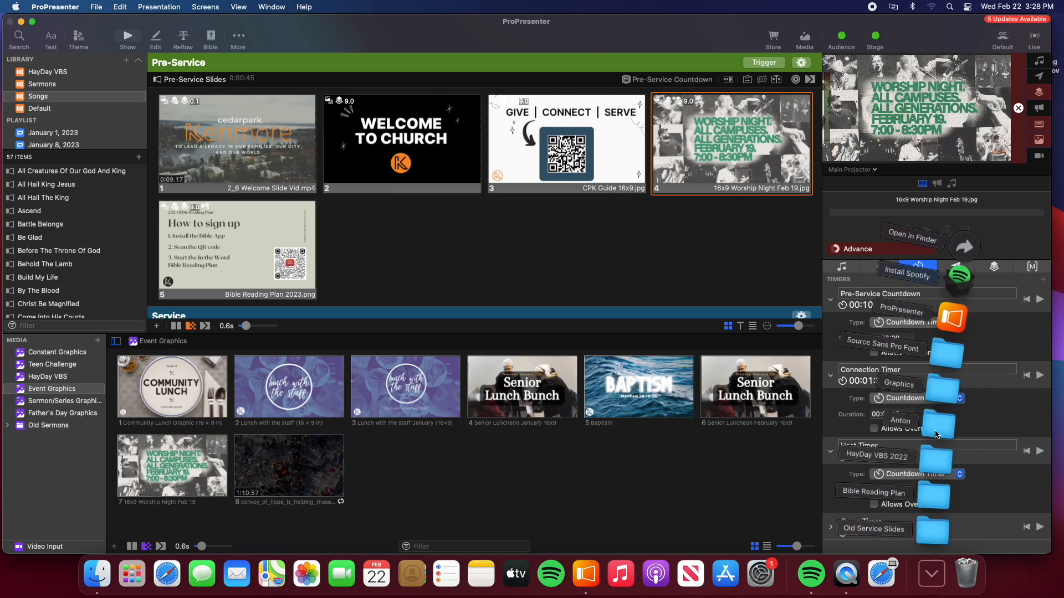
pyautogui.click(936, 383)
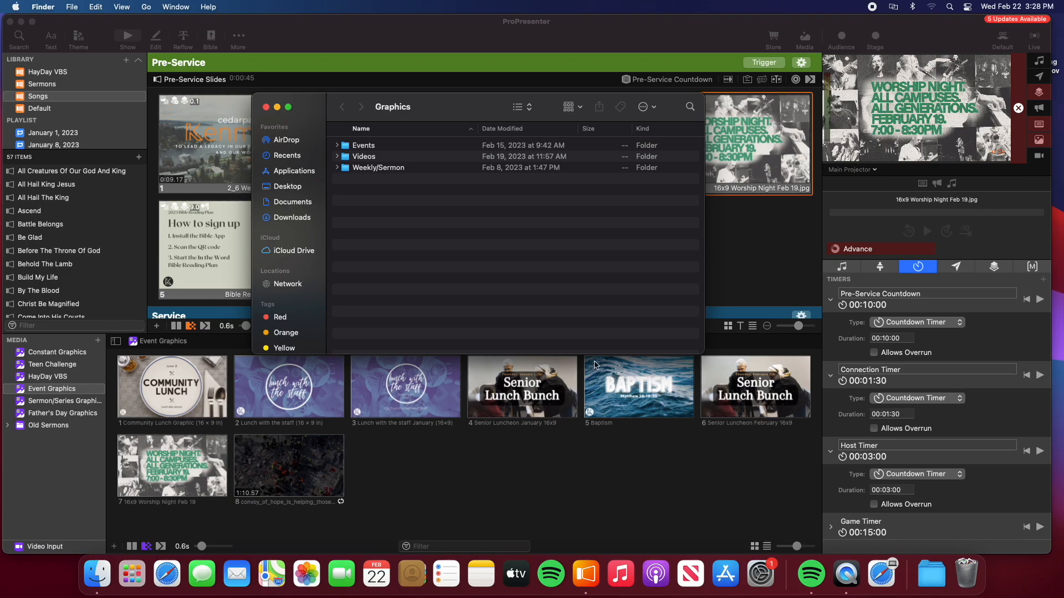
pyautogui.doubleClick(359, 168)
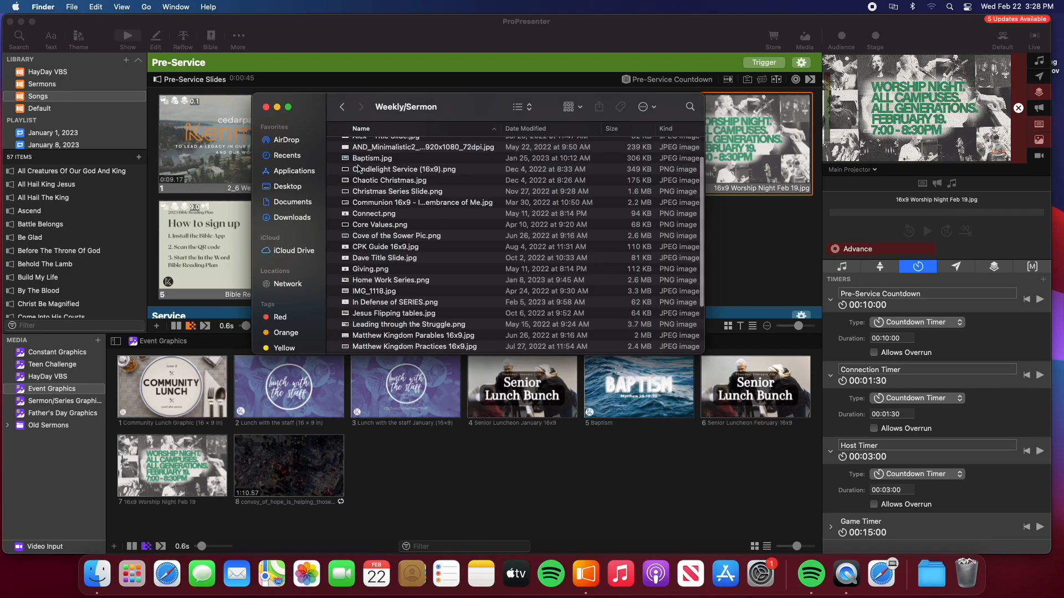
pyautogui.scroll(3, 397, 176)
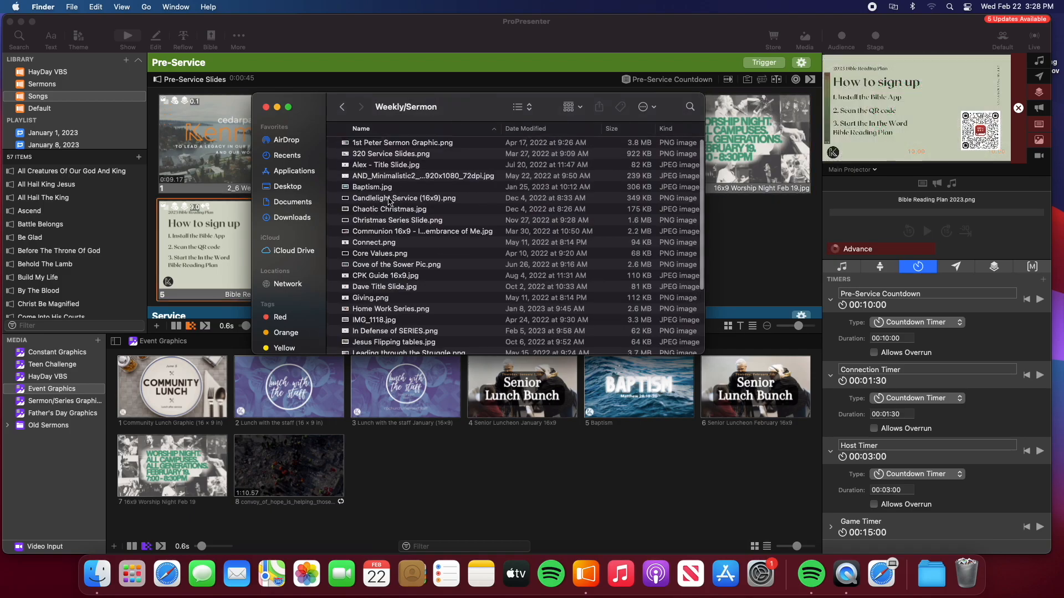
pyautogui.moveTo(368, 200); pyautogui.dragTo(405, 468)
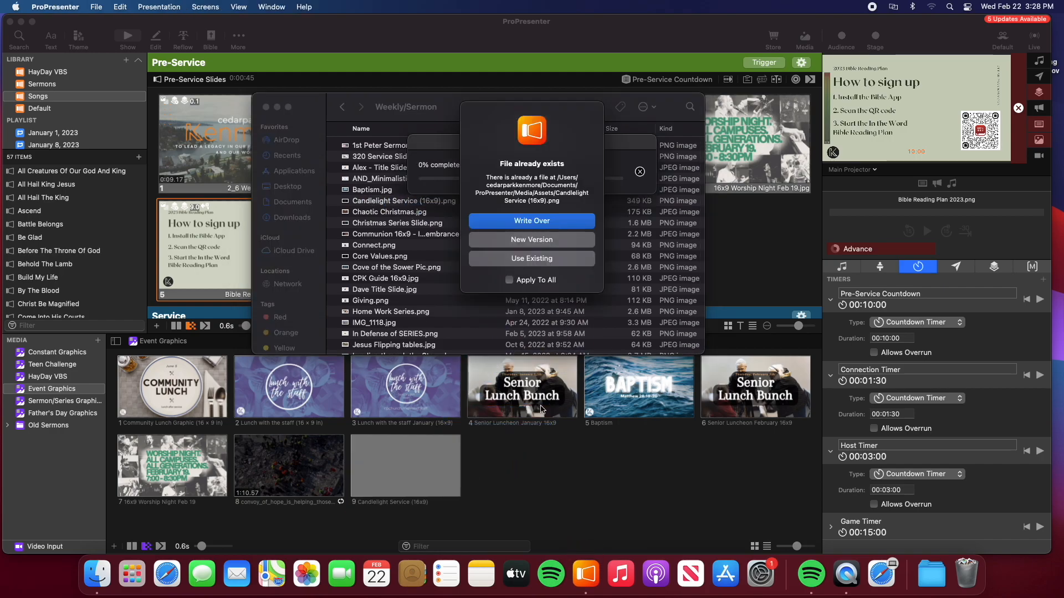
pyautogui.click(546, 221)
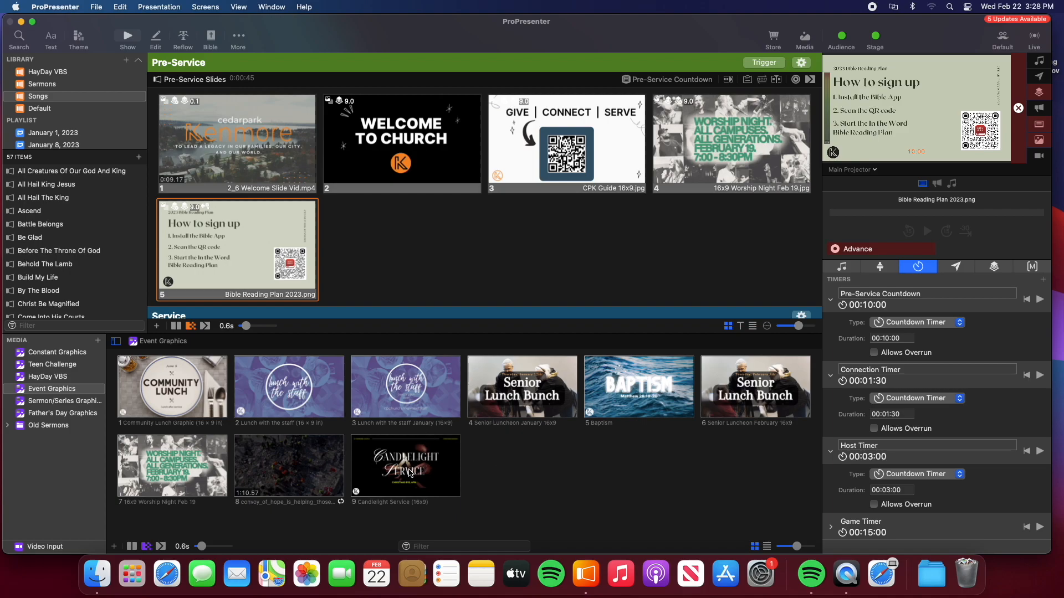
# Step: Add the Candlelight Service graphic as the last slide of Pre-Service Slides and give it a Pre-Service Countdown prop action
pyautogui.moveTo(410, 472); pyautogui.dragTo(409, 237)
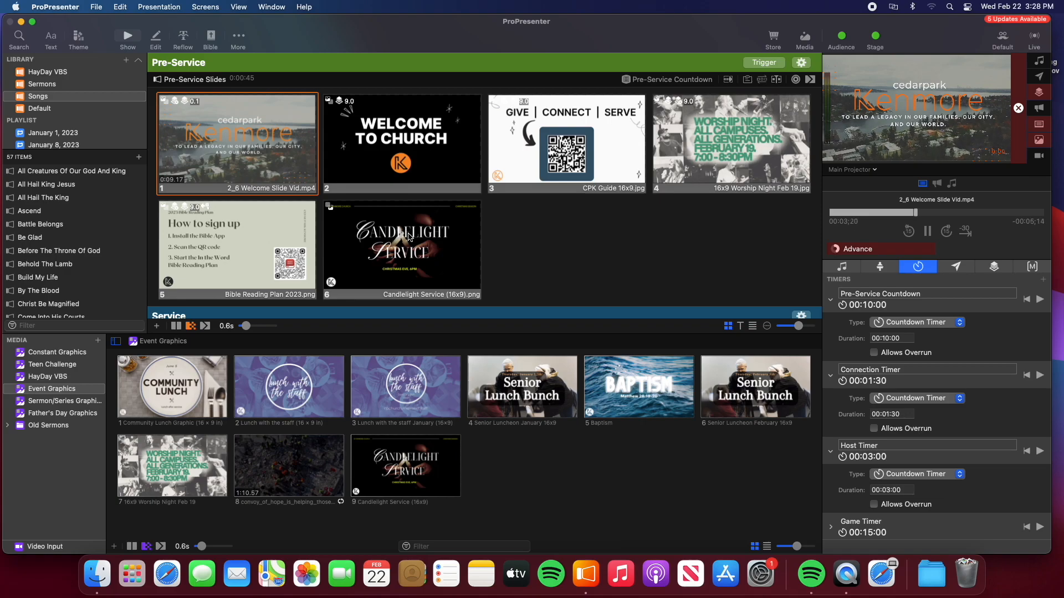
pyautogui.rightClick(409, 237)
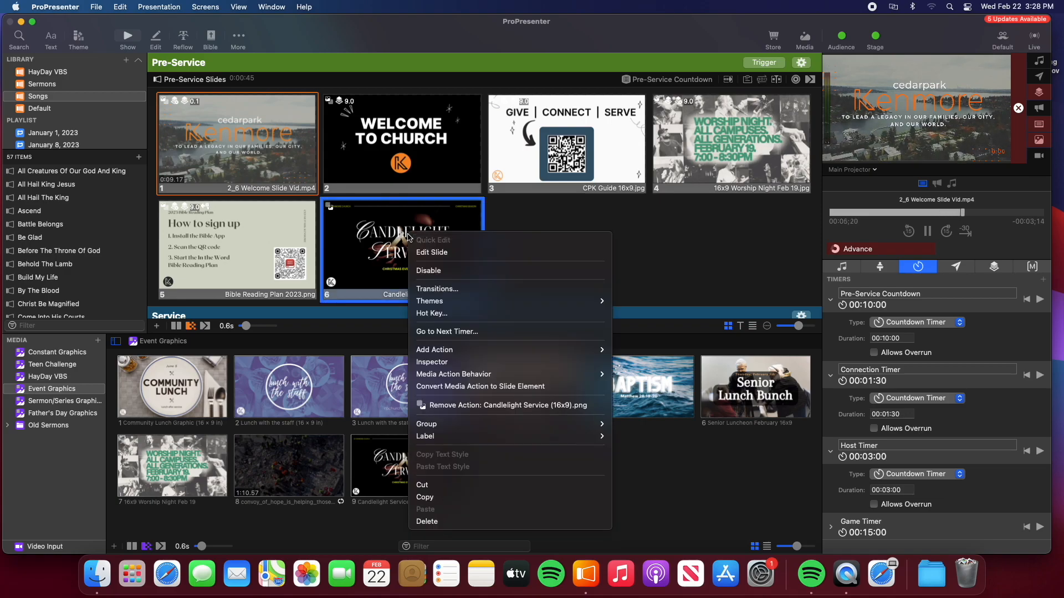
pyautogui.moveTo(485, 350)
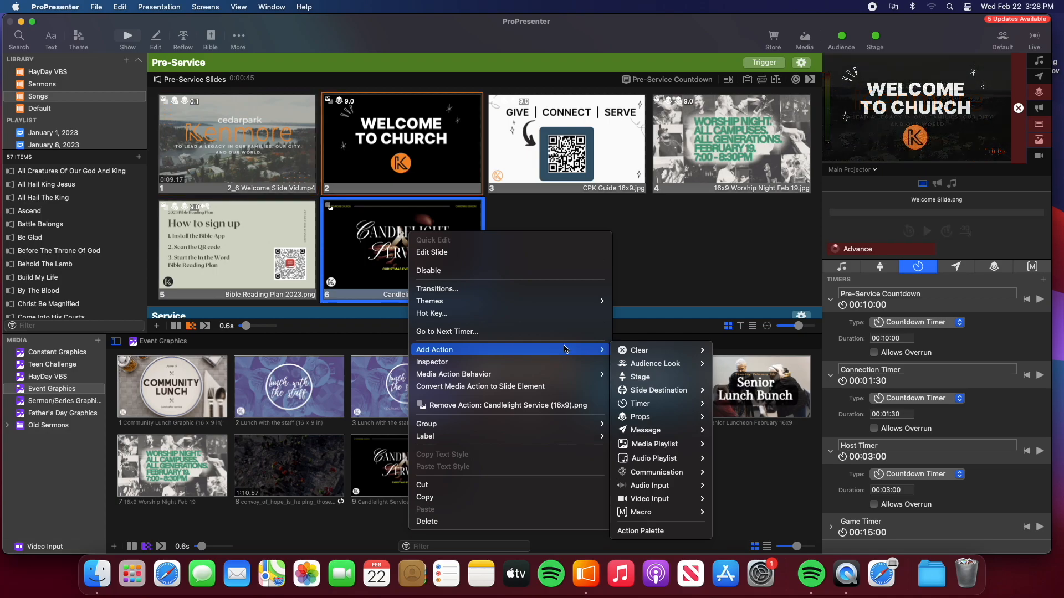
pyautogui.moveTo(655, 354)
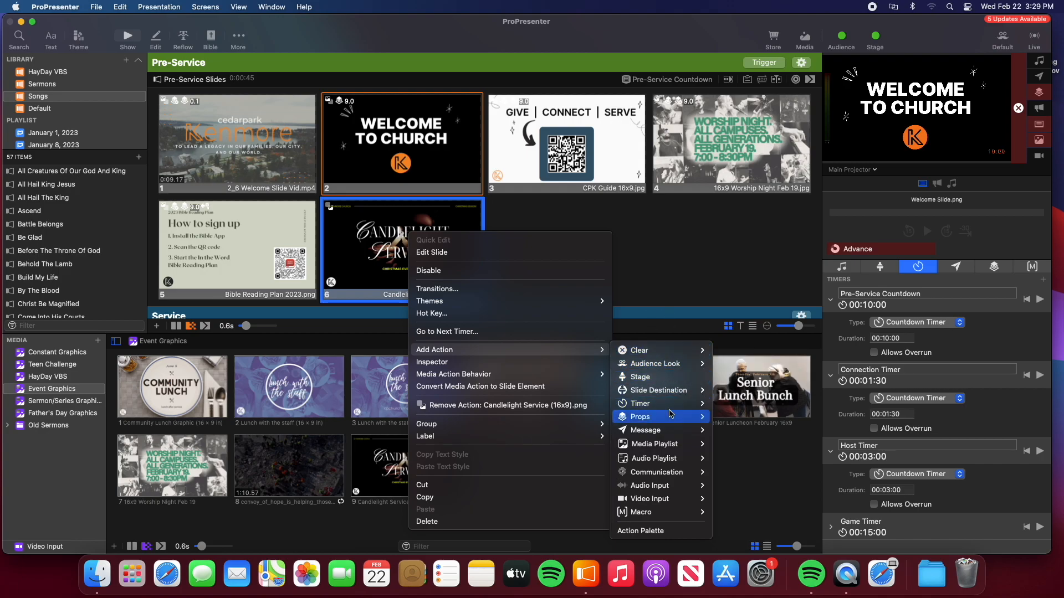
pyautogui.moveTo(694, 418)
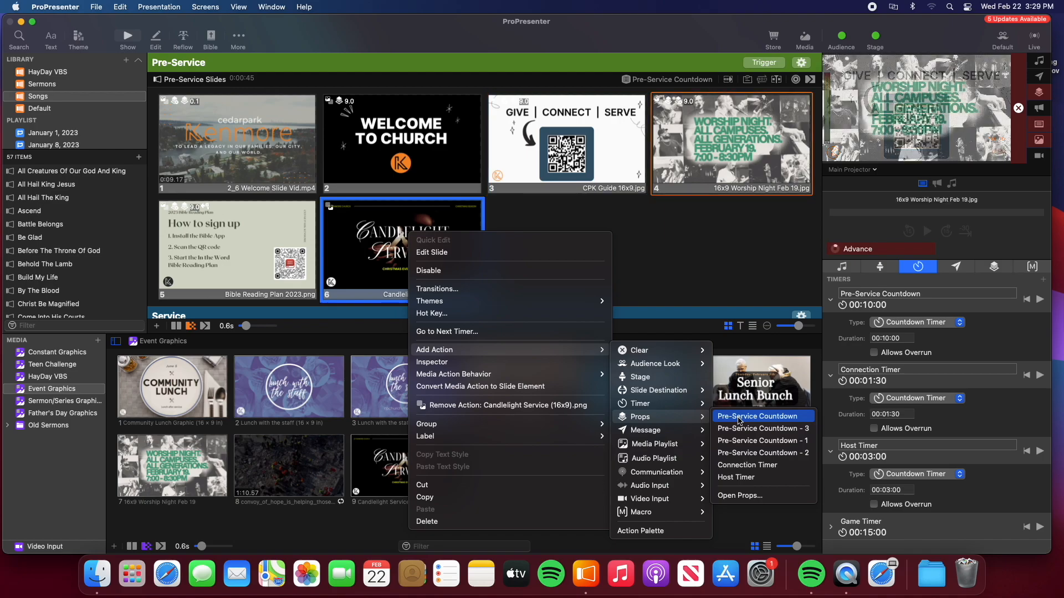
pyautogui.click(739, 421)
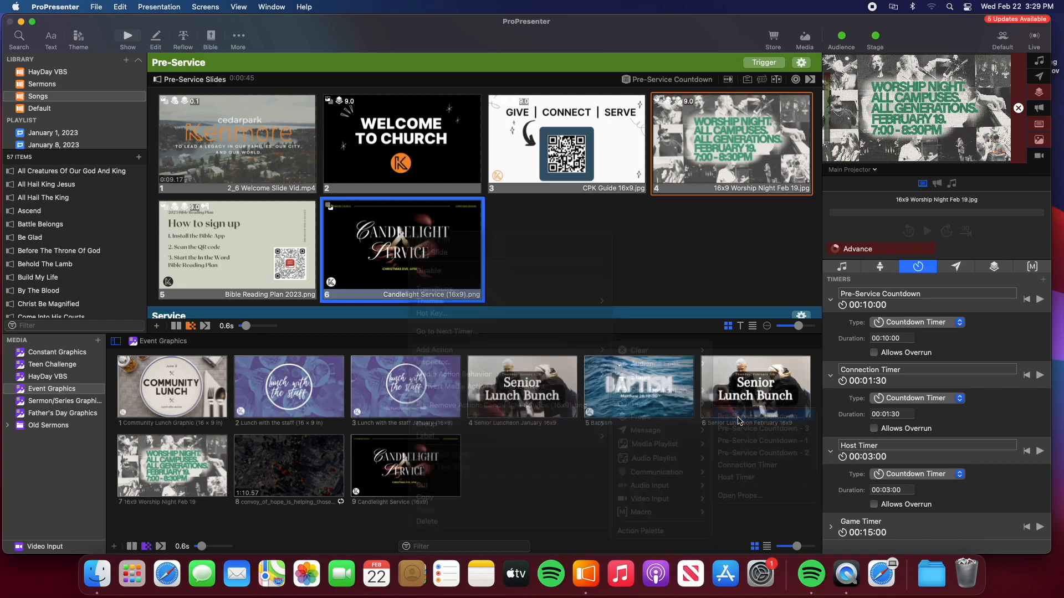
# Step: Set the Candlelight Service slide's go-to-next timer to 9 seconds with looping to the beginning
pyautogui.rightClick(399, 262)
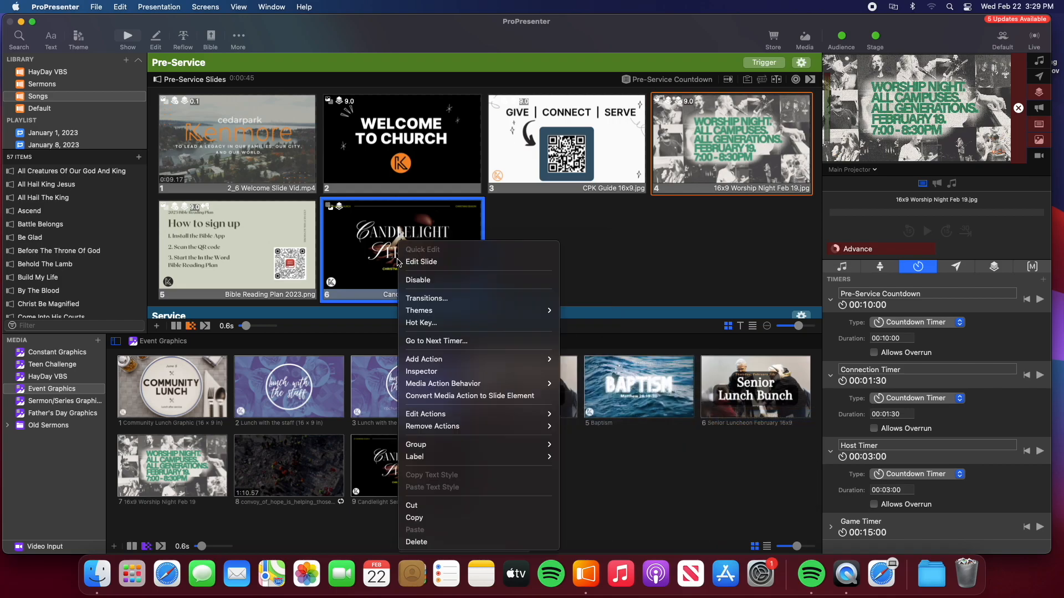
pyautogui.click(447, 341)
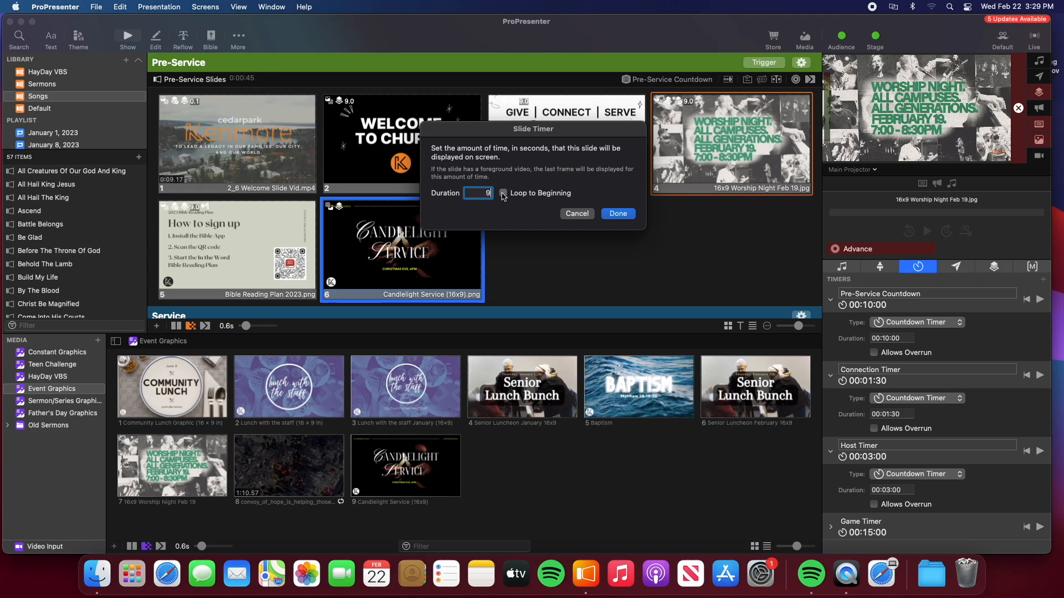
pyautogui.press('Return')
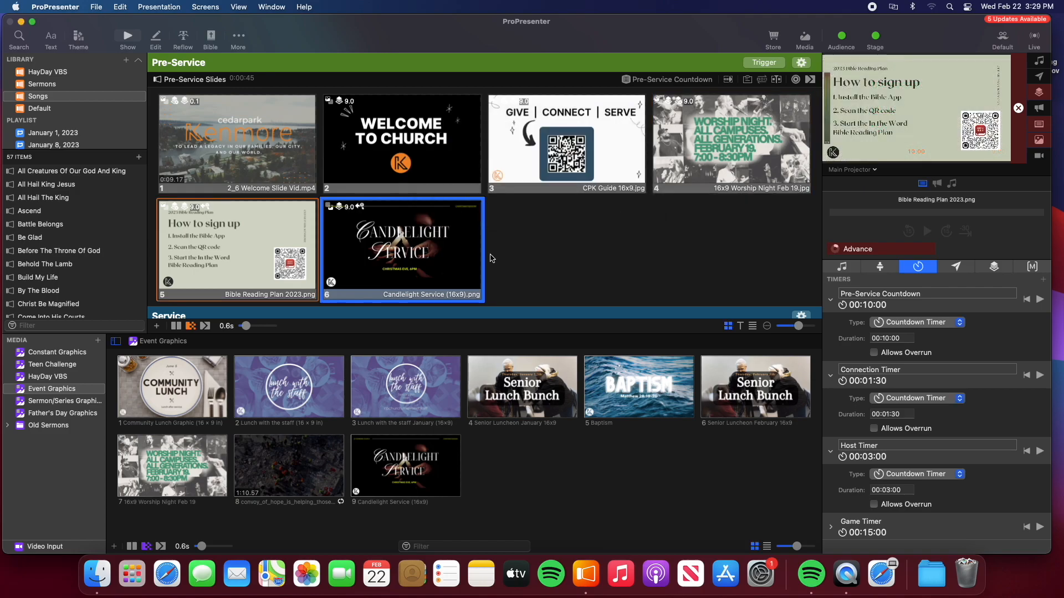
# Step: Turn off looping to the beginning in the Bible Reading Plan slide's go-to-next timer
pyautogui.rightClick(217, 249)
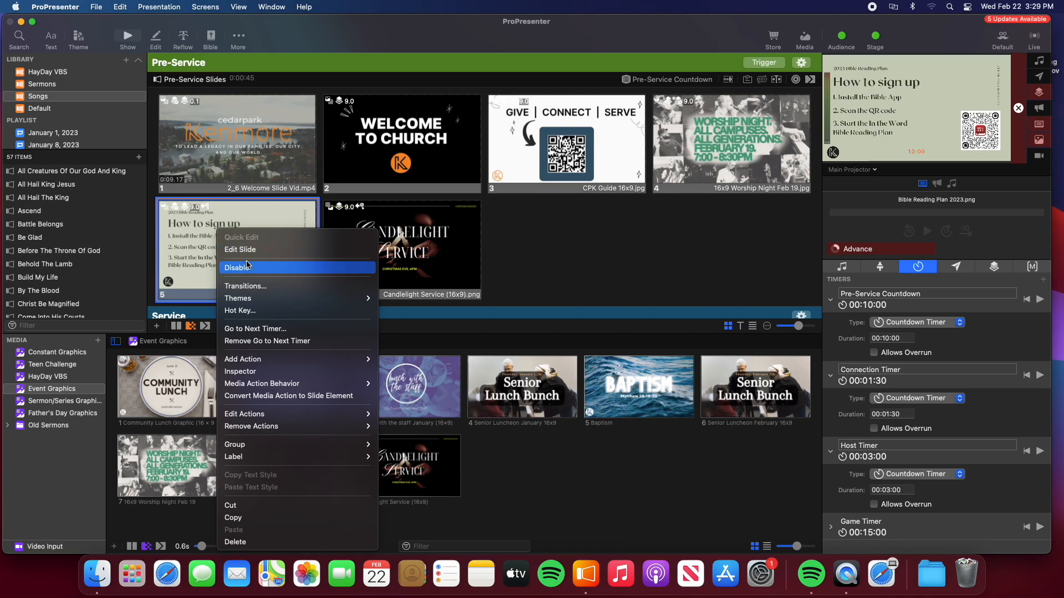
pyautogui.click(271, 330)
pyautogui.click(503, 193)
pyautogui.click(619, 214)
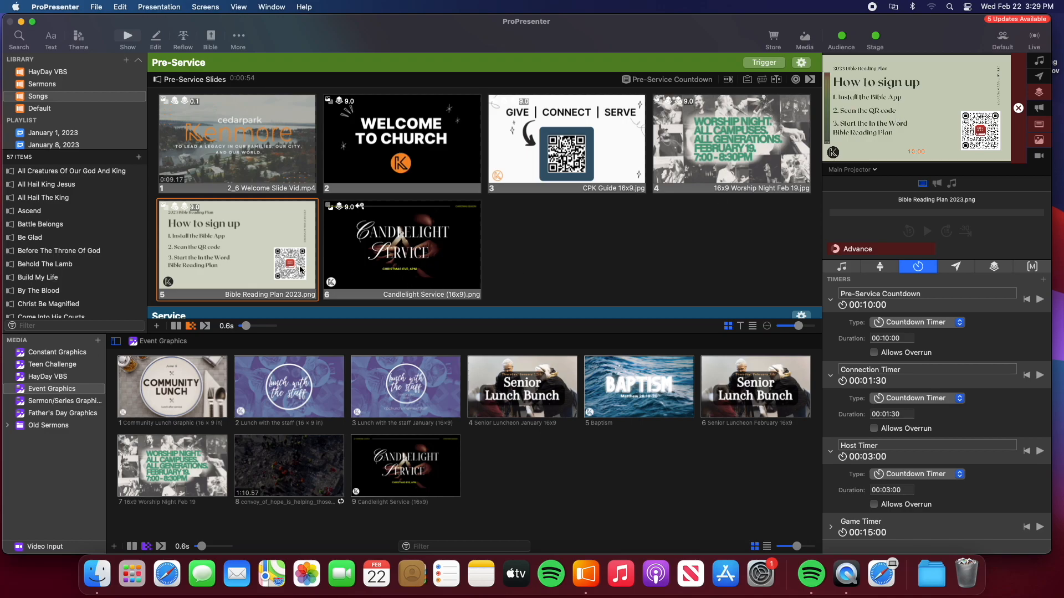
# Step: Show the Candlelight Service slide on the output and add a clear props action to that slide
pyautogui.click(382, 259)
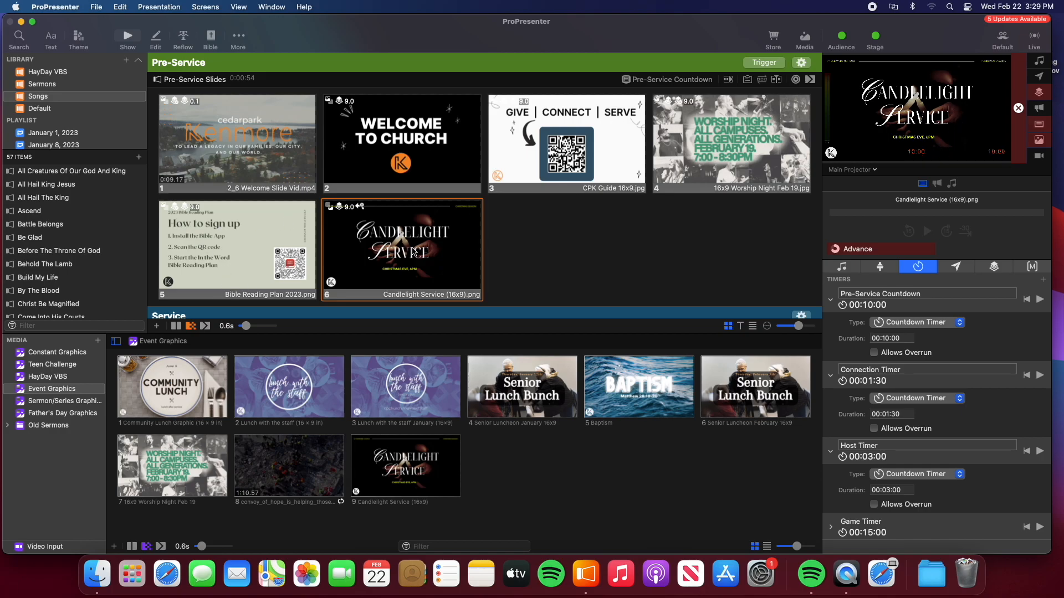
pyautogui.rightClick(391, 242)
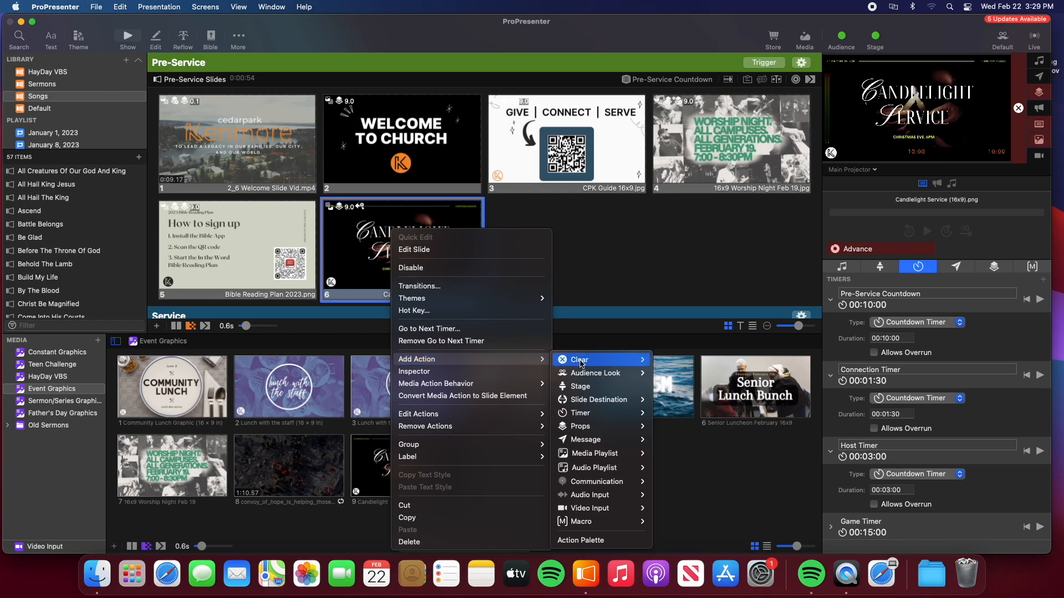
pyautogui.moveTo(607, 364)
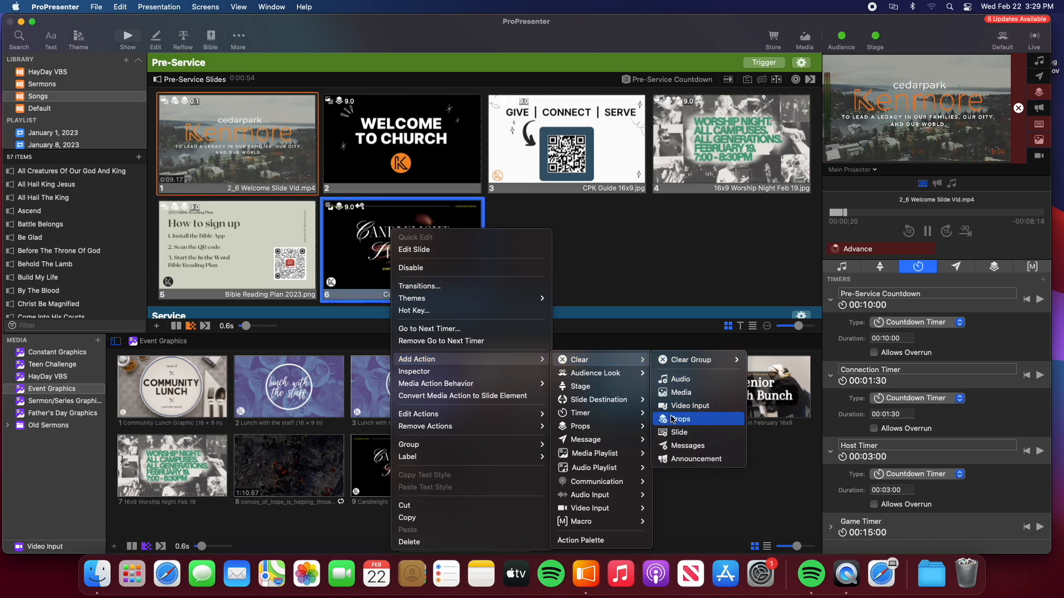
pyautogui.click(672, 419)
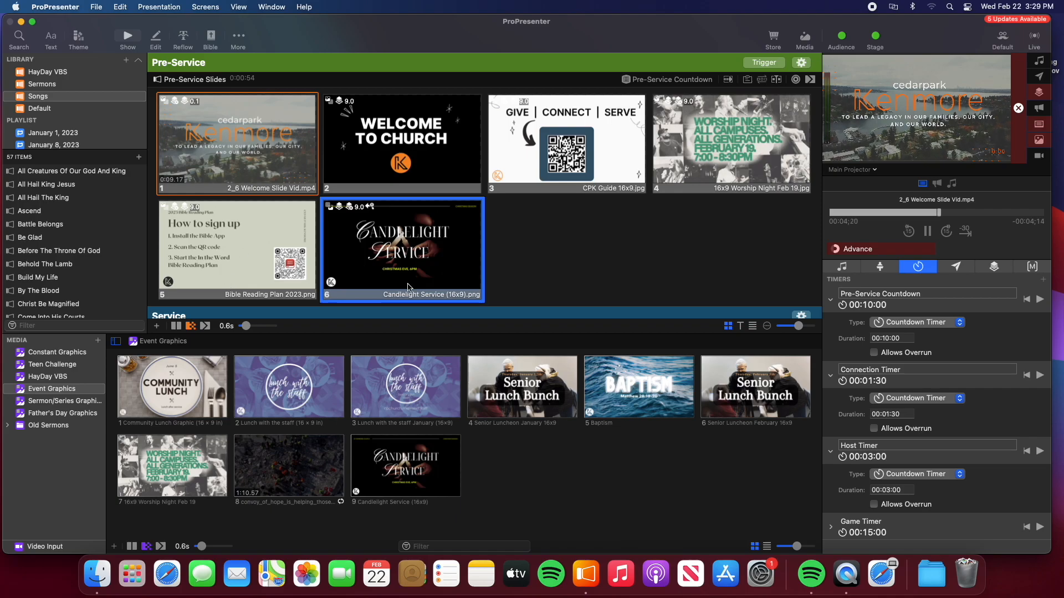
pyautogui.scroll(-4, 408, 286)
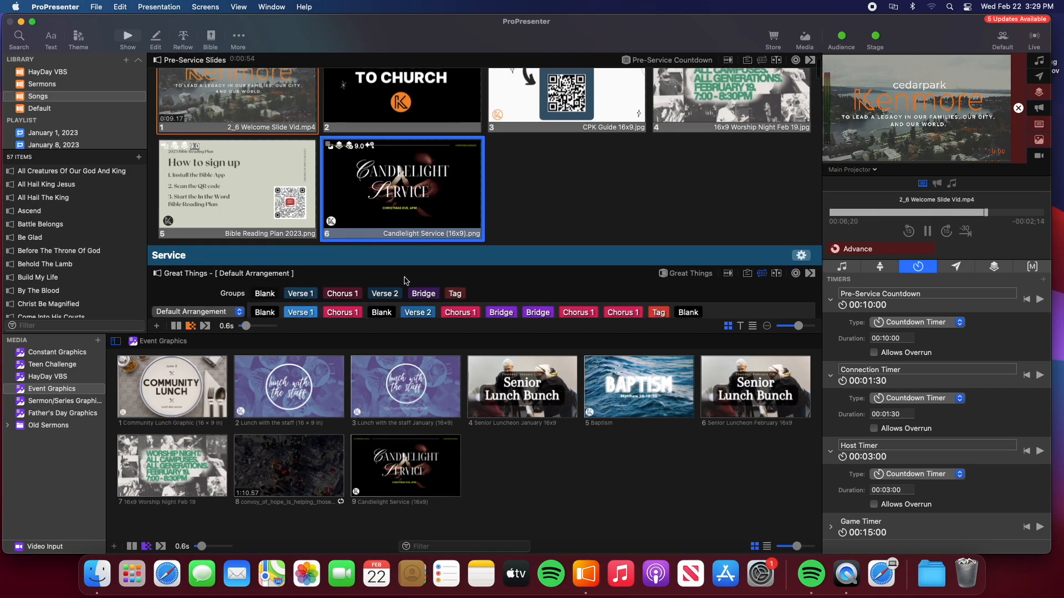
pyautogui.scroll(4, 405, 281)
pyautogui.rightClick(400, 230)
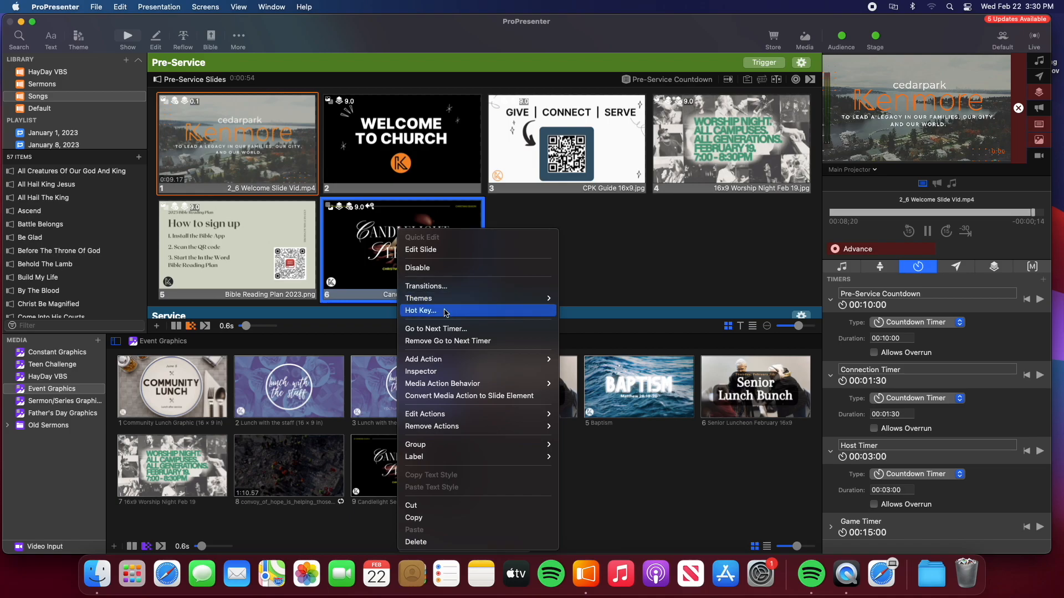
pyautogui.moveTo(478, 382)
pyautogui.click(582, 396)
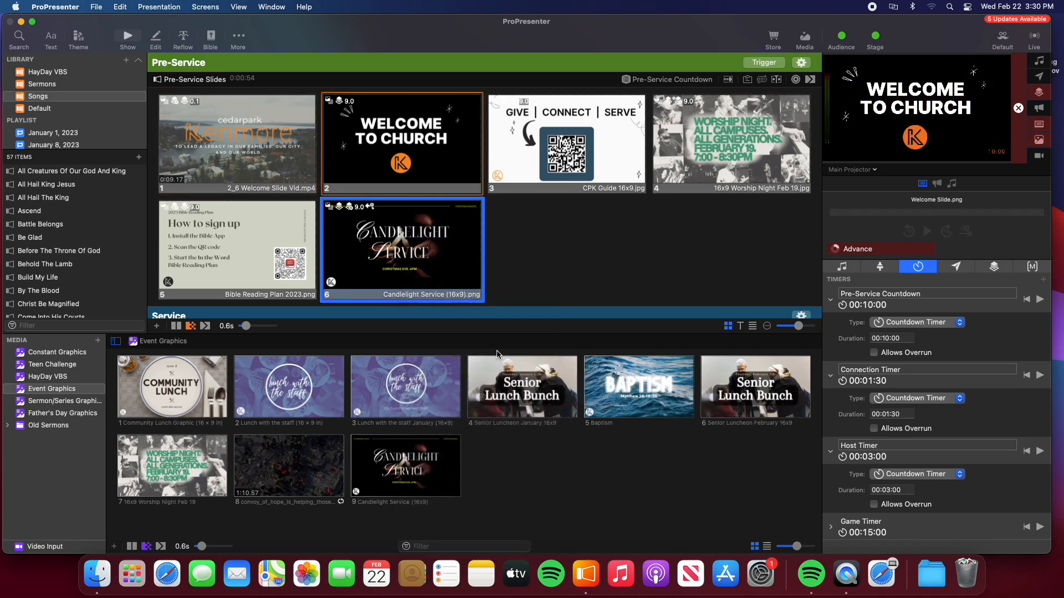
pyautogui.scroll(-12, 437, 265)
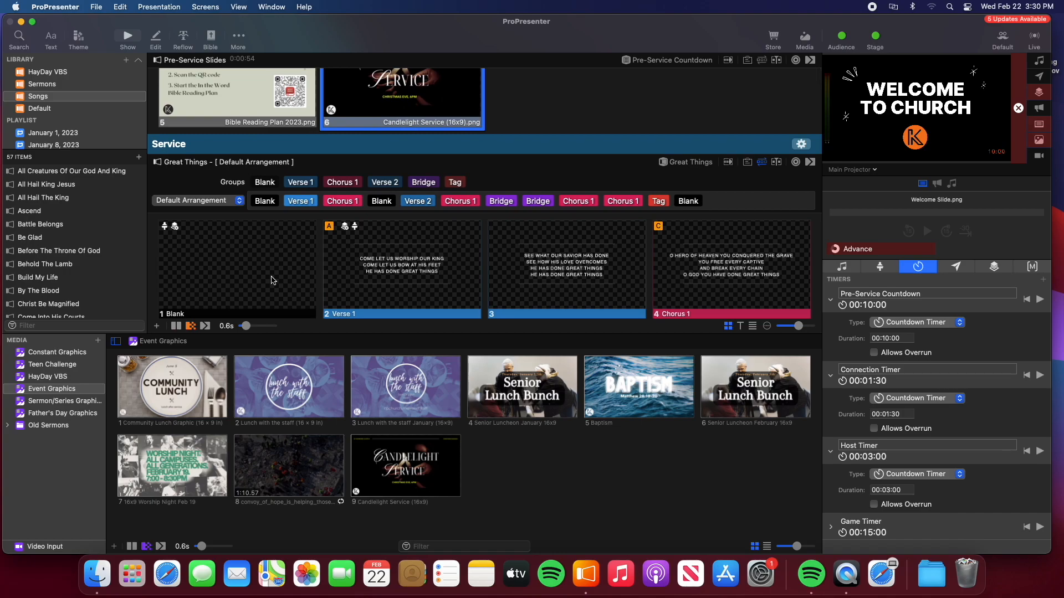
pyautogui.scroll(1, 273, 281)
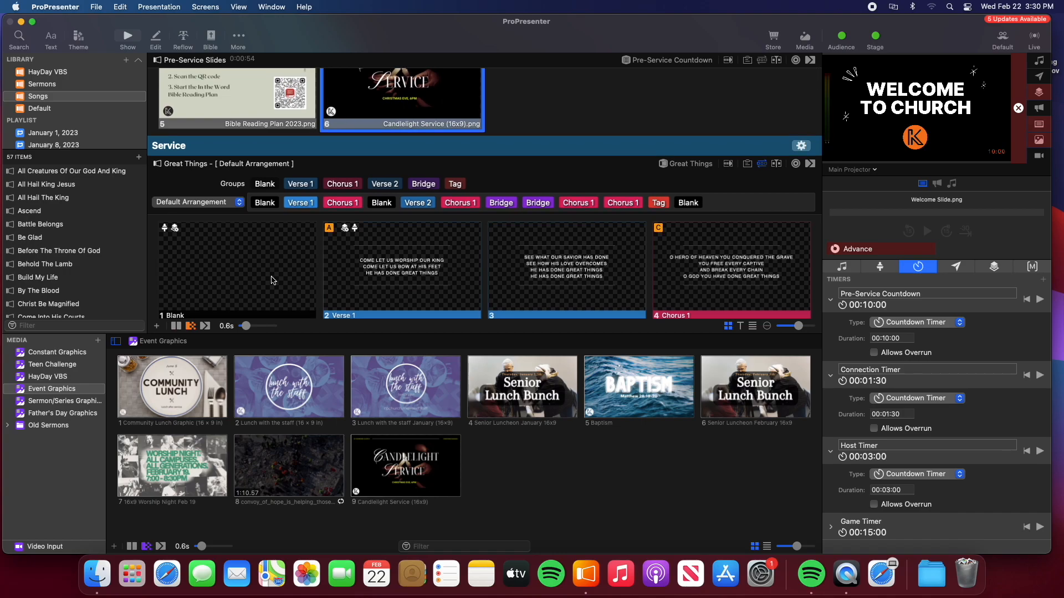
pyautogui.scroll(12, 388, 271)
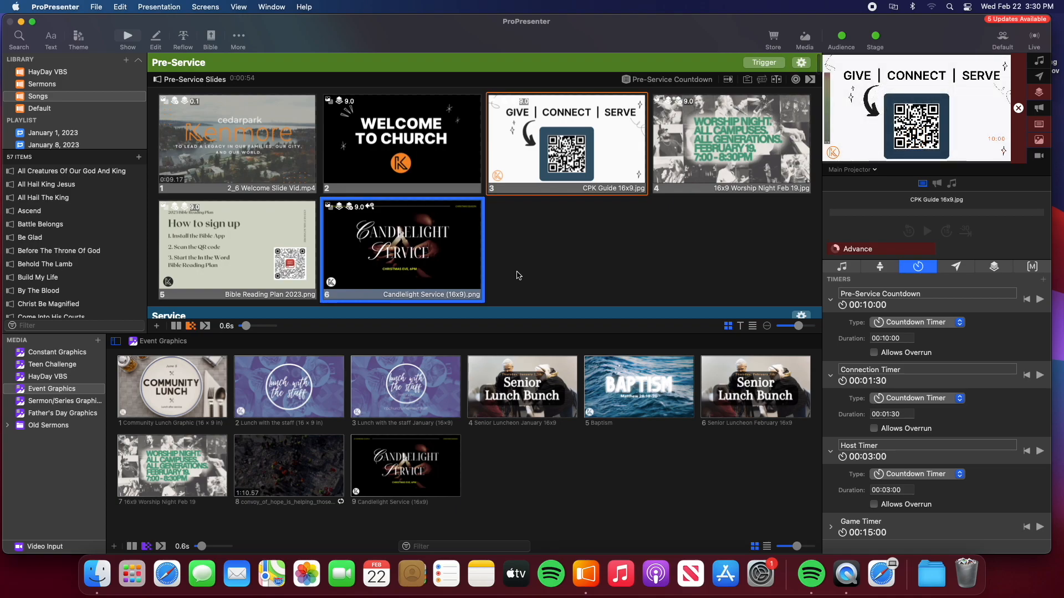
# Step: Switch to Safari, open gmail.com and search the mailbox for the lead pastor's messages
pyautogui.click(167, 574)
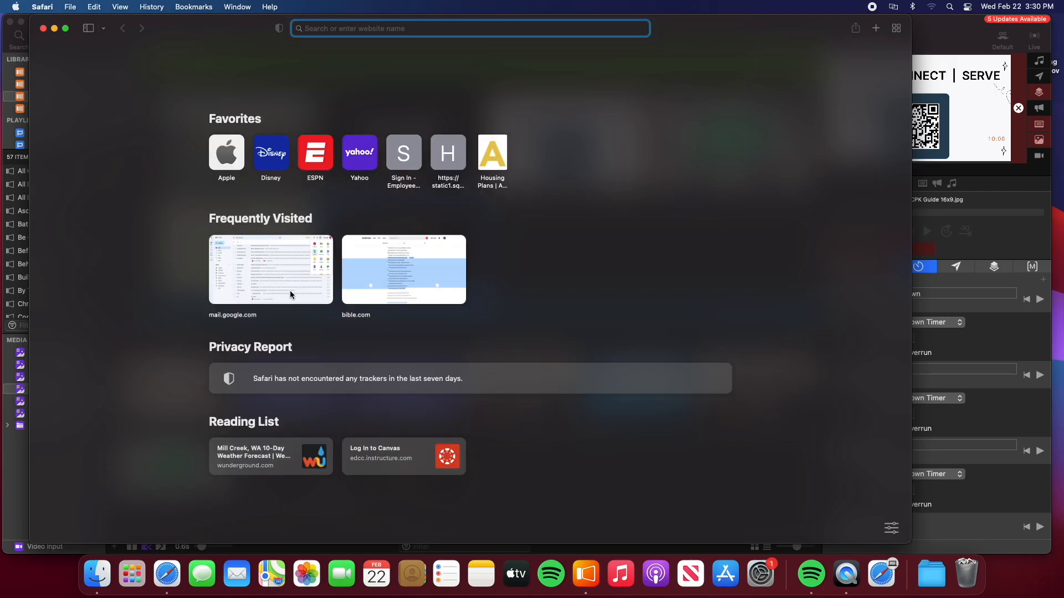
pyautogui.write('gmail.com')
pyautogui.press('Return')
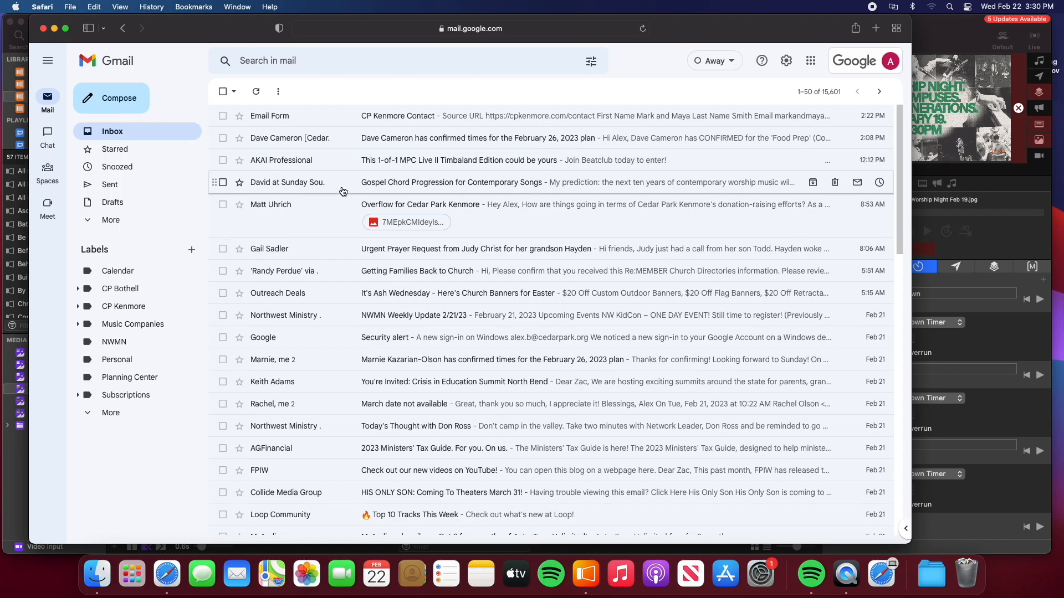
pyautogui.click(304, 63)
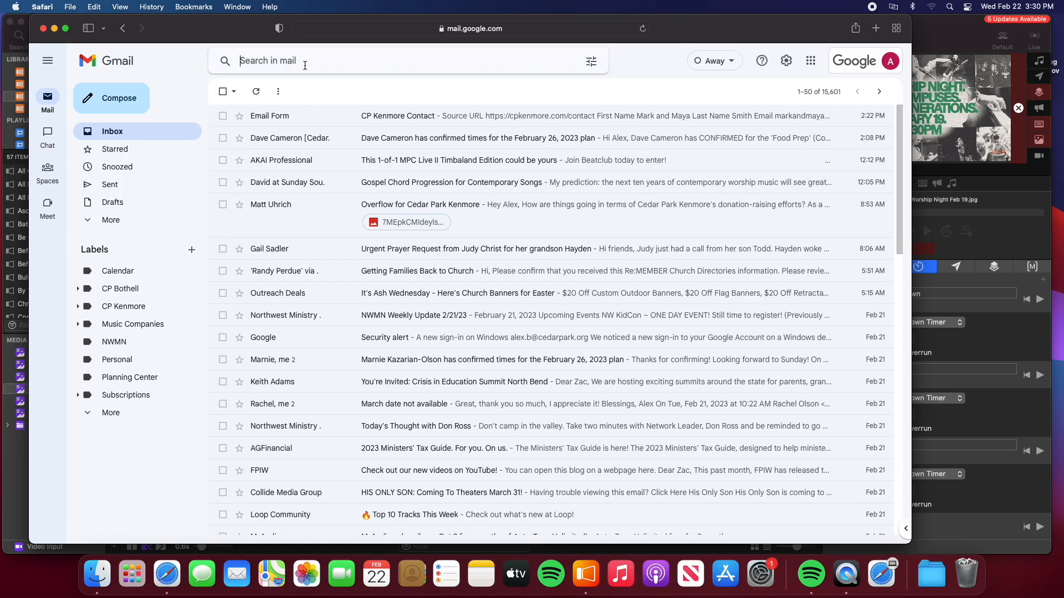
pyautogui.write('zac')
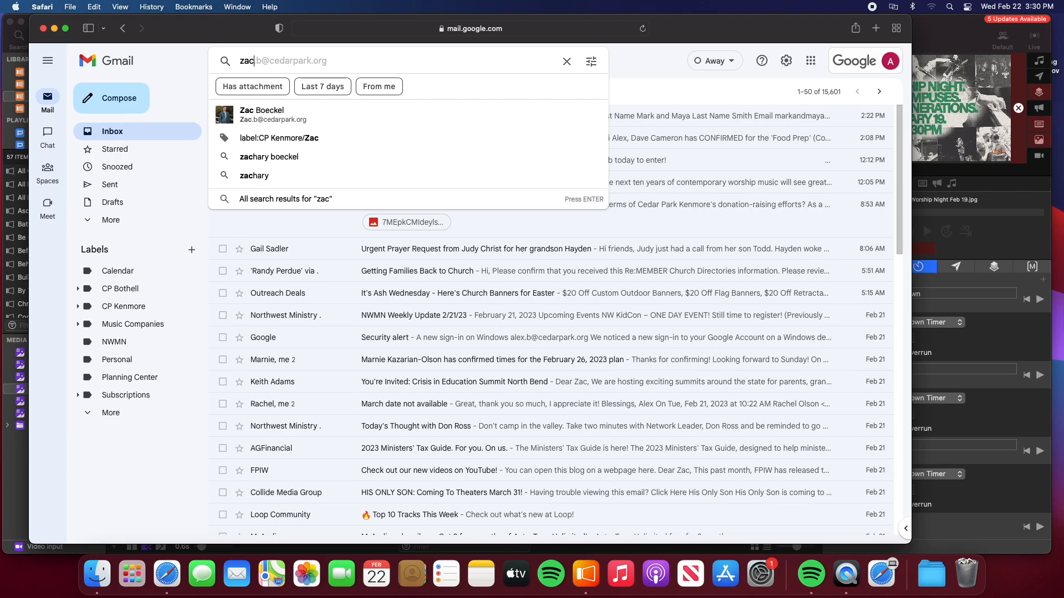
pyautogui.click(266, 115)
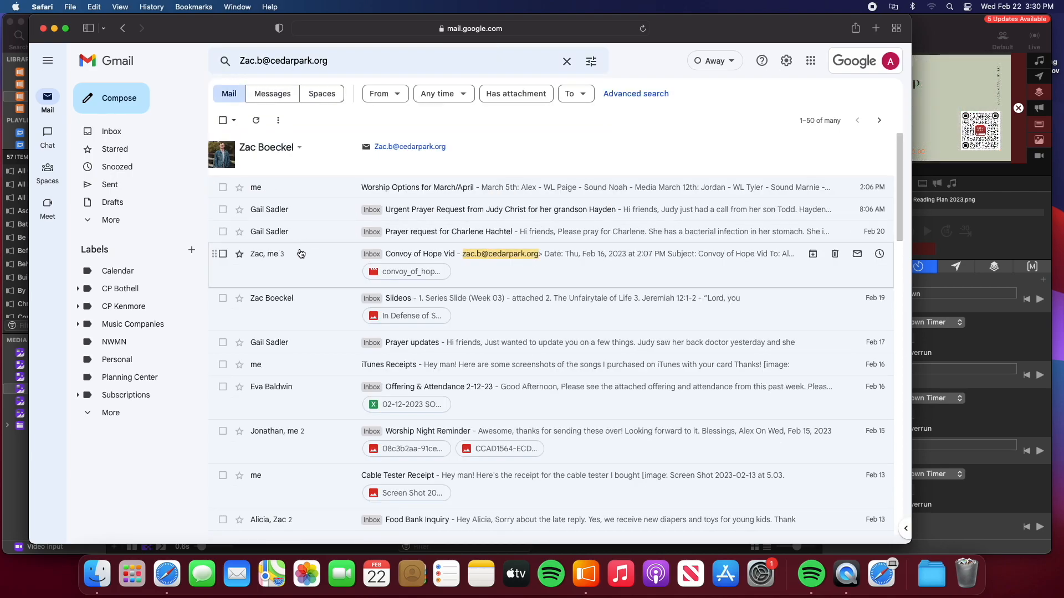
# Step: Open the pastor's February 4 email titled "Slides" from the search results
pyautogui.scroll(-5, 301, 253)
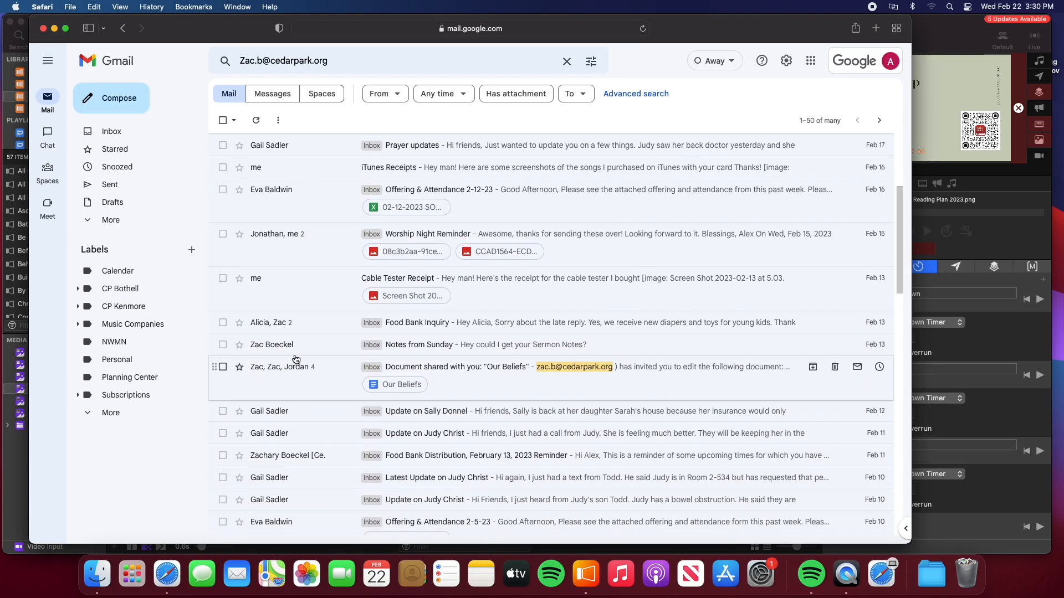
pyautogui.scroll(-5, 321, 336)
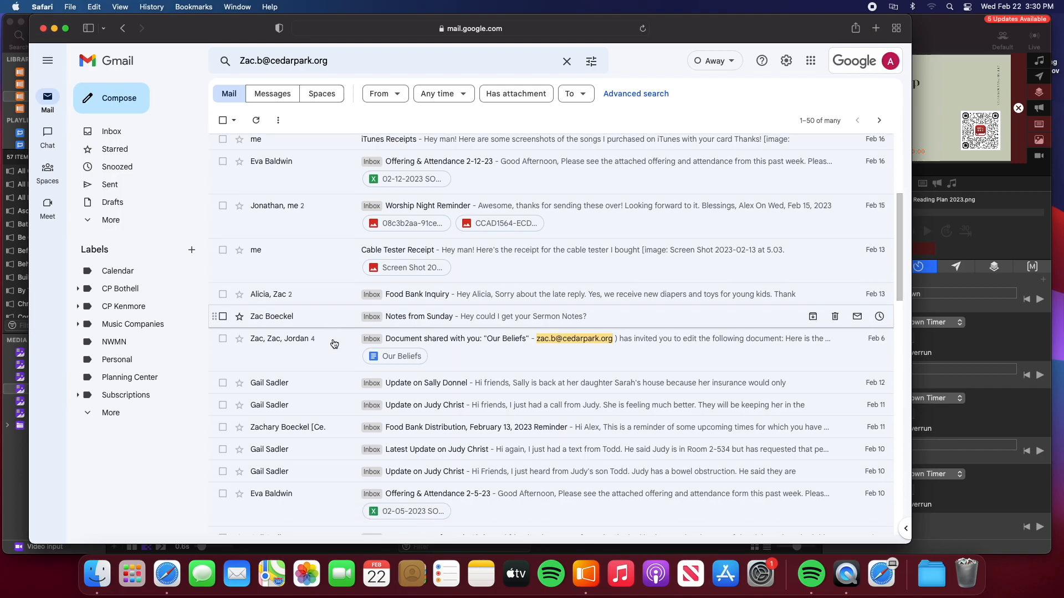
pyautogui.scroll(-2, 335, 344)
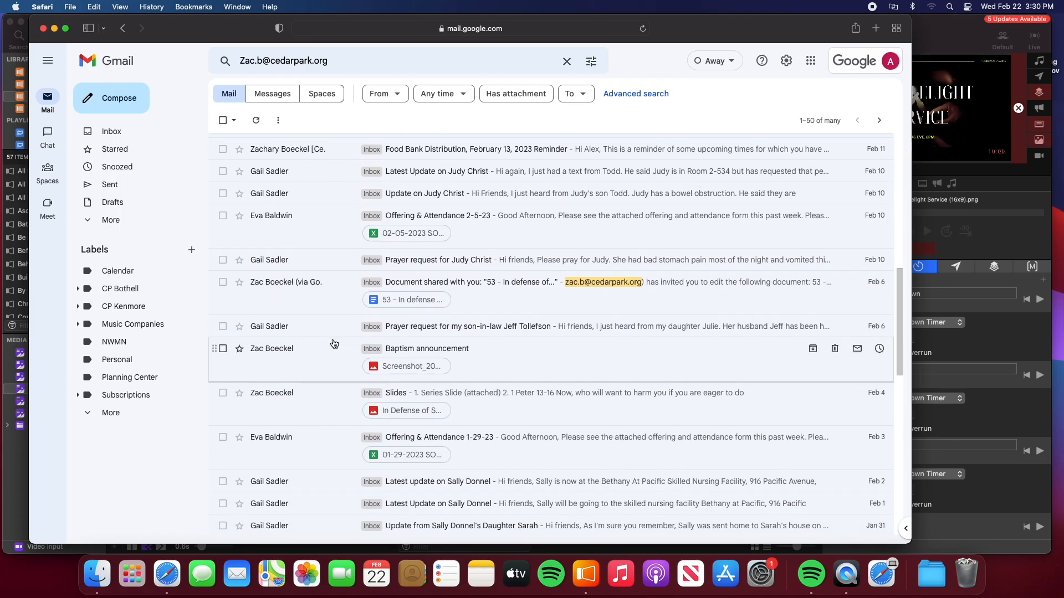
pyautogui.click(332, 402)
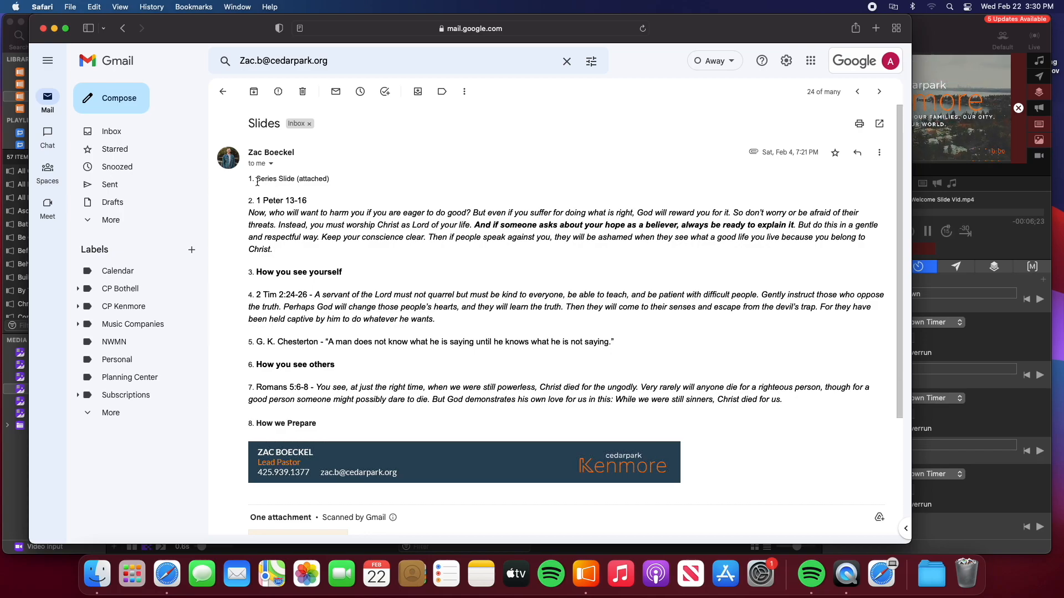
# Step: Copy the 1 Peter 13-16 reference together with its full passage from the email
pyautogui.moveTo(272, 251); pyautogui.dragTo(245, 216)
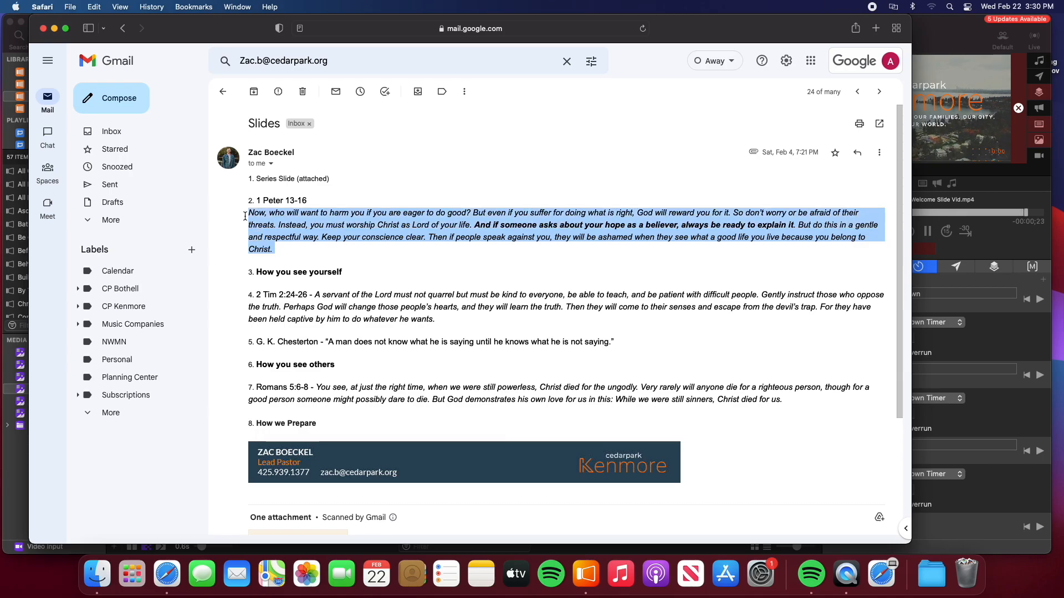
pyautogui.moveTo(292, 248); pyautogui.dragTo(254, 203)
pyautogui.press('cmd+c')
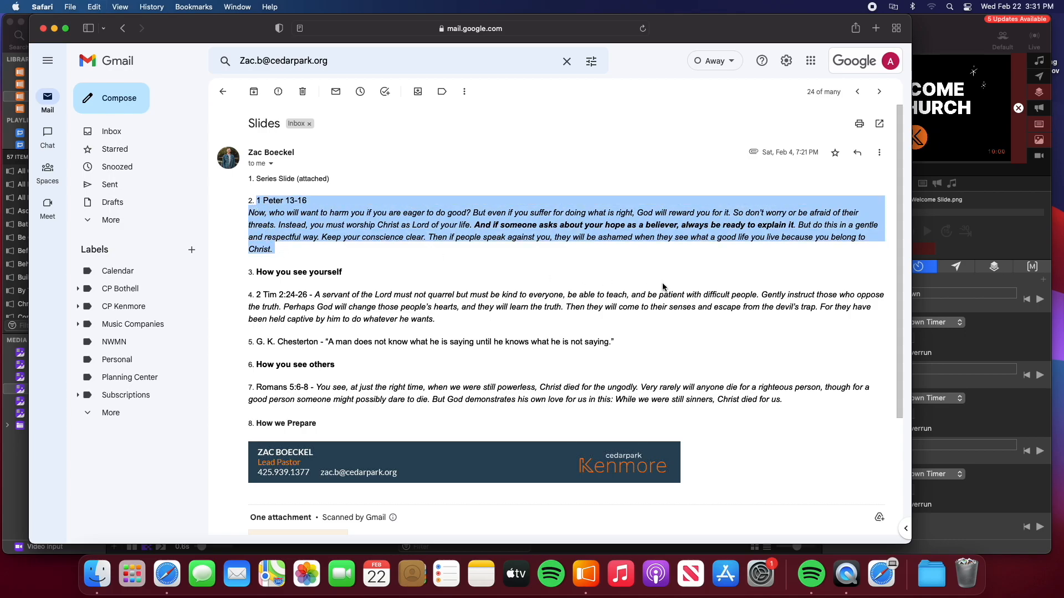
# Step: Switch back to ProPresenter, hide the media bin and bring the Host presentation's scripture slides into view
pyautogui.click(1013, 242)
pyautogui.press('Right')
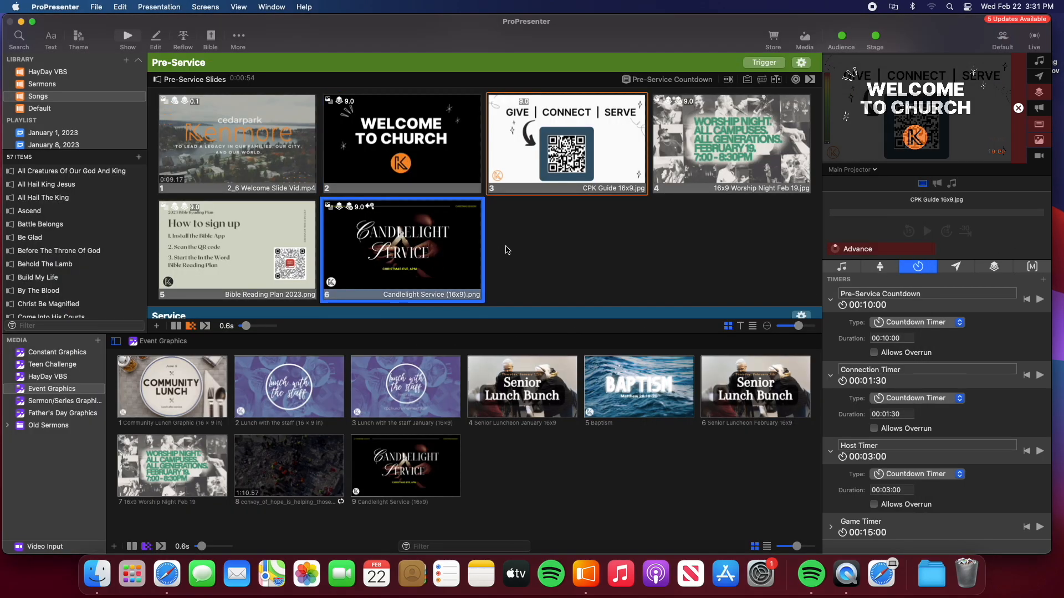
pyautogui.click(800, 44)
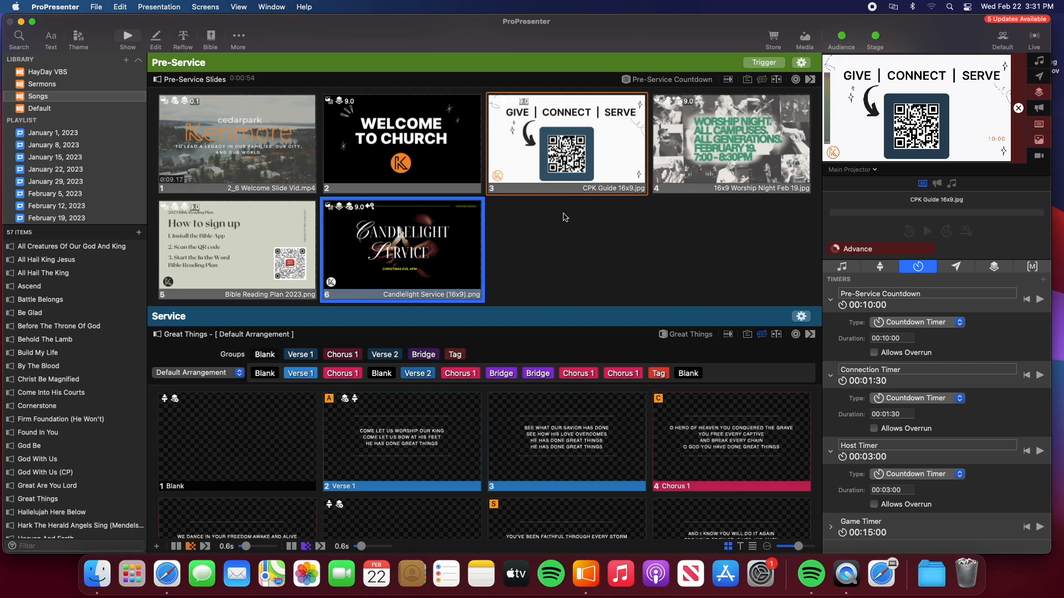
pyautogui.scroll(-10, 517, 270)
pyautogui.scroll(-15, 518, 270)
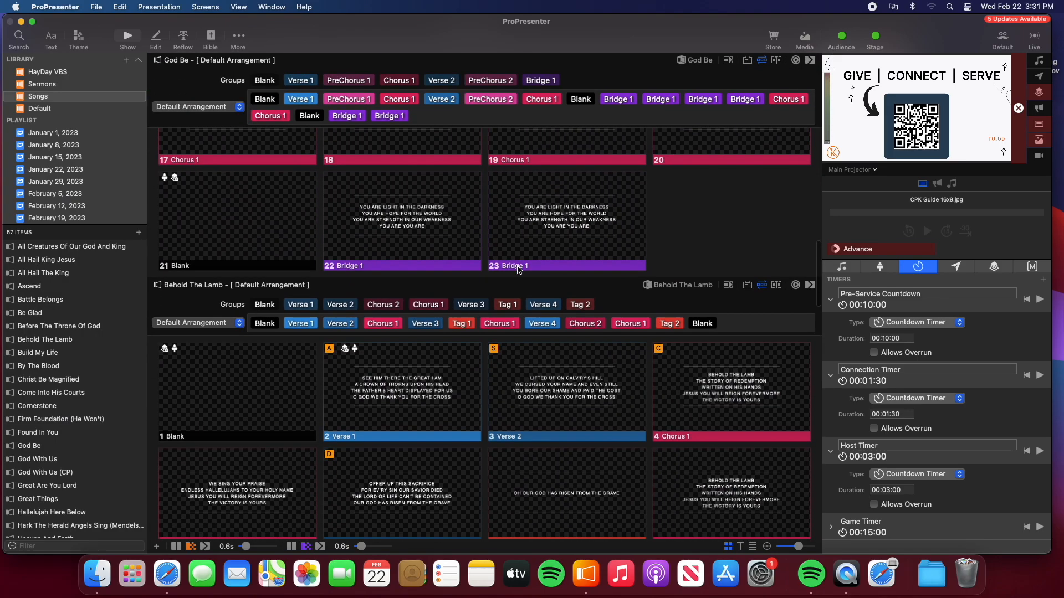
pyautogui.scroll(-8, 517, 270)
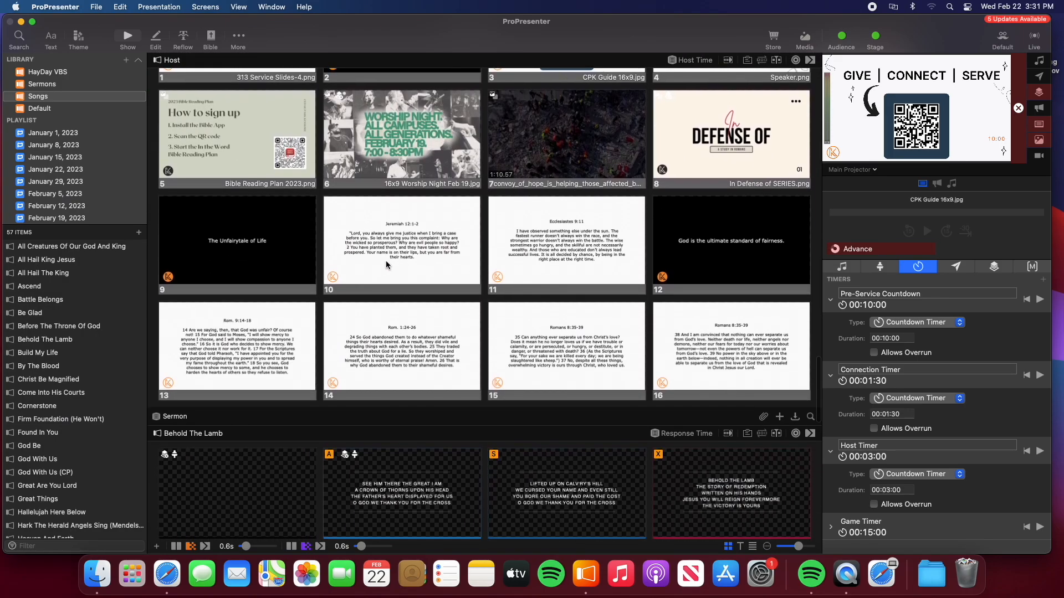
# Step: Replace the Jeremiah 12:1-2 text on Host slide 10 with the copied 1 Peter passage, matching the slide's style, and return to the show view
pyautogui.rightClick(358, 248)
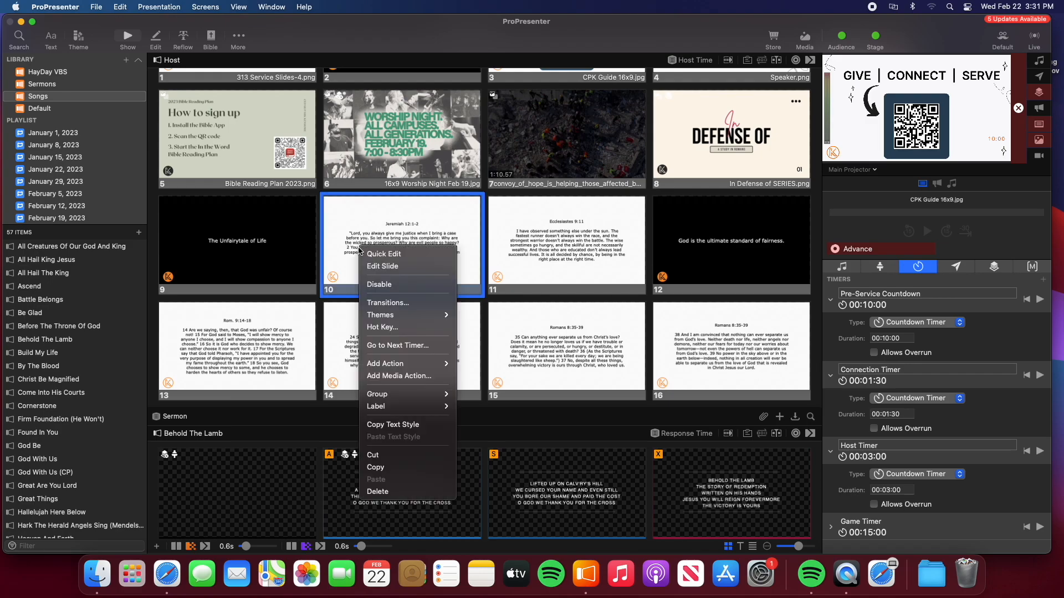
pyautogui.click(380, 269)
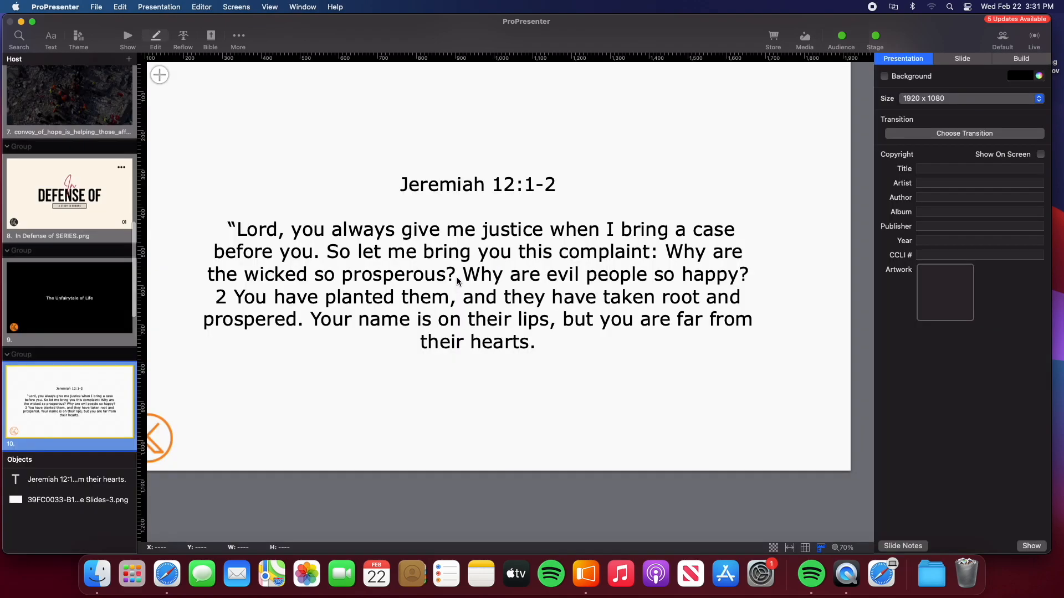
pyautogui.click(458, 281)
pyautogui.click(458, 281)
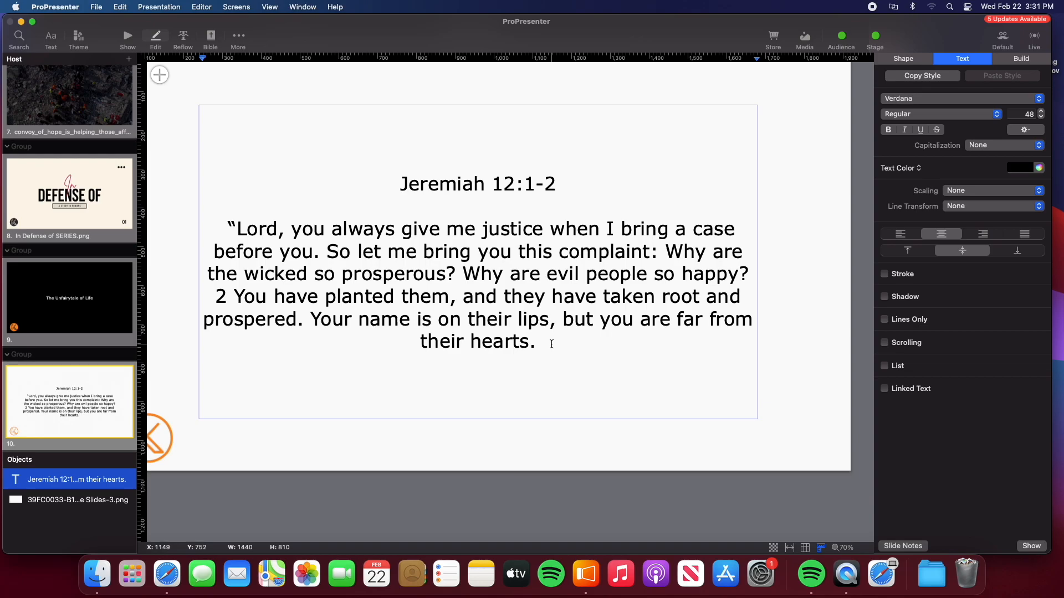
pyautogui.moveTo(540, 335); pyautogui.dragTo(368, 185)
pyautogui.click(121, 7)
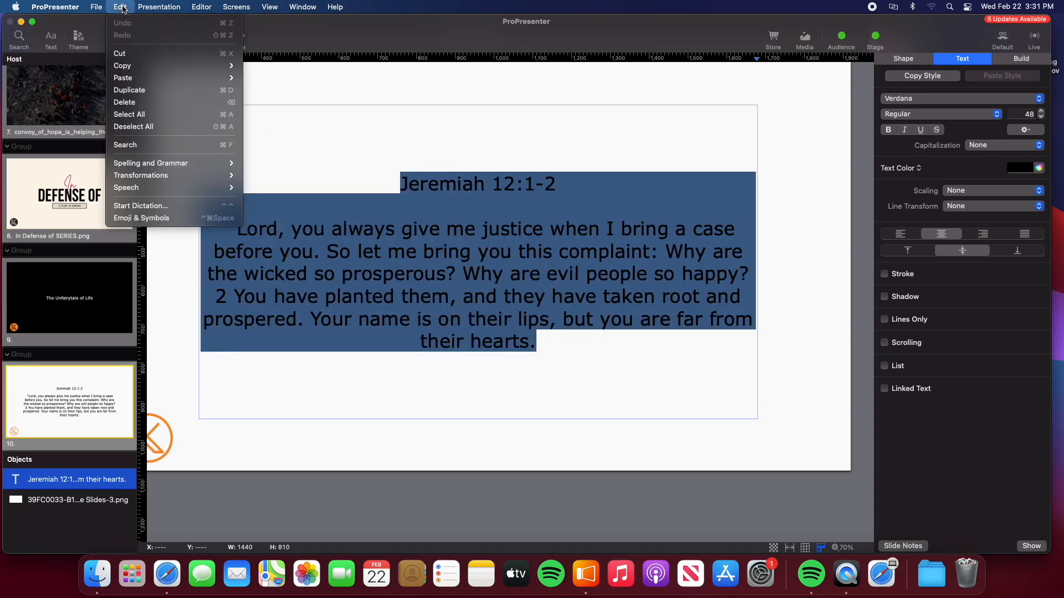
pyautogui.moveTo(146, 81)
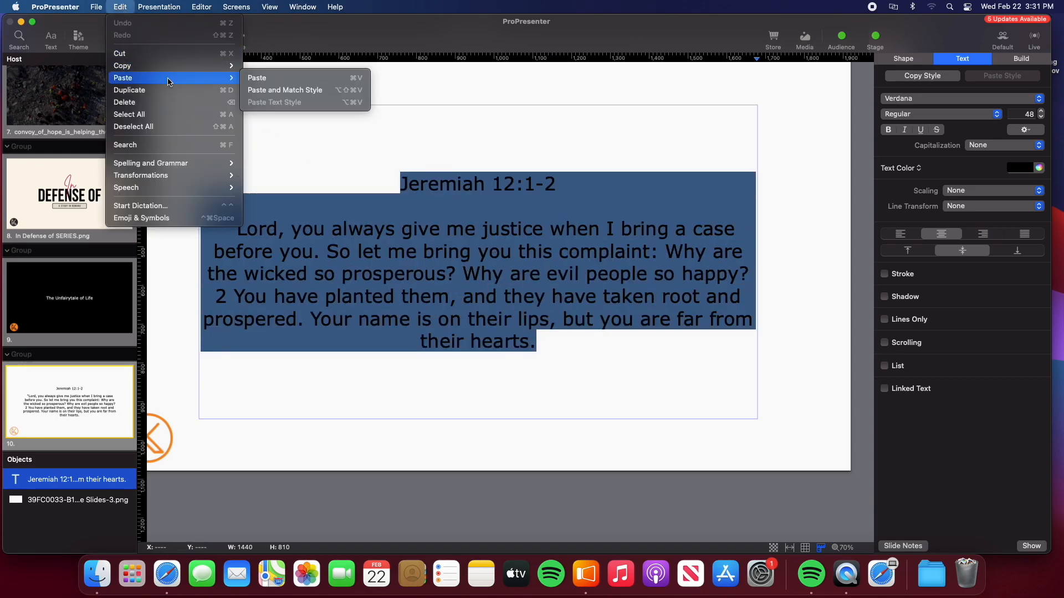
pyautogui.click(281, 90)
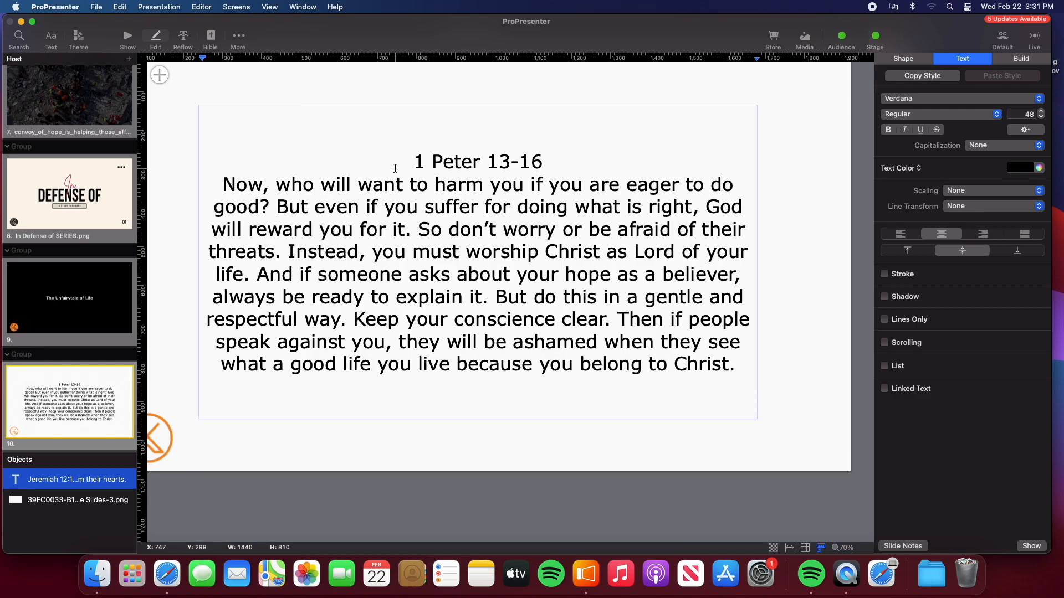
pyautogui.click(128, 39)
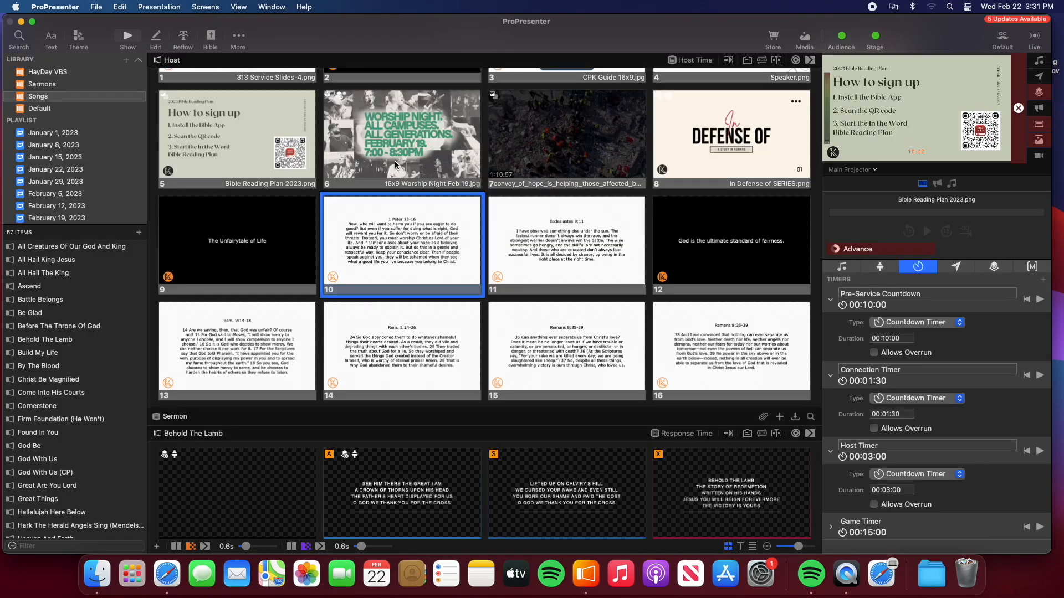
# Step: Insert a blank line between the 1 Peter 13-16 heading and the passage on Host slide 10, then return to the show view
pyautogui.rightClick(418, 222)
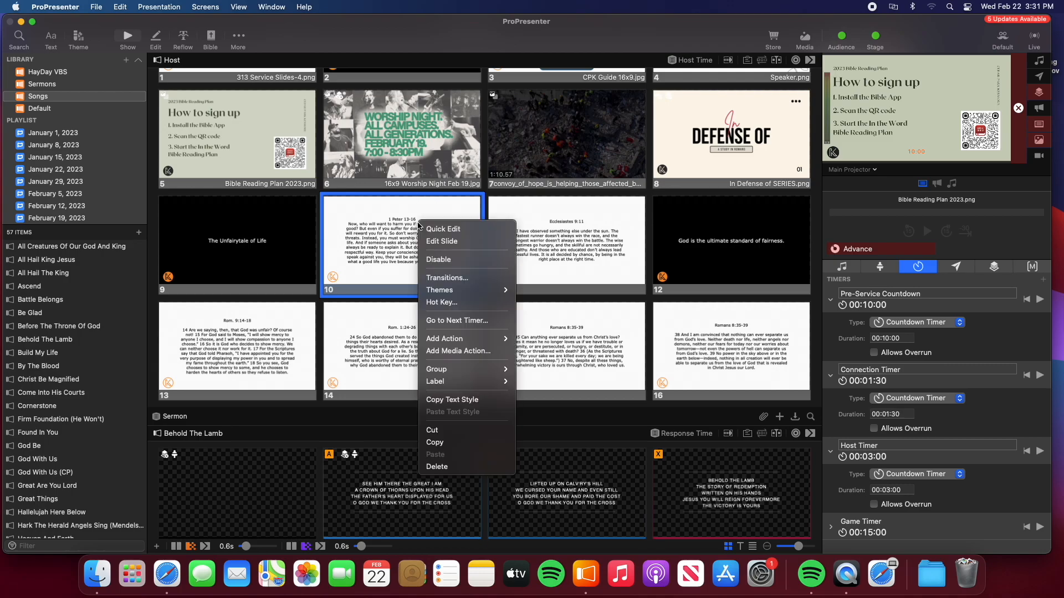
pyautogui.click(446, 240)
pyautogui.click(454, 184)
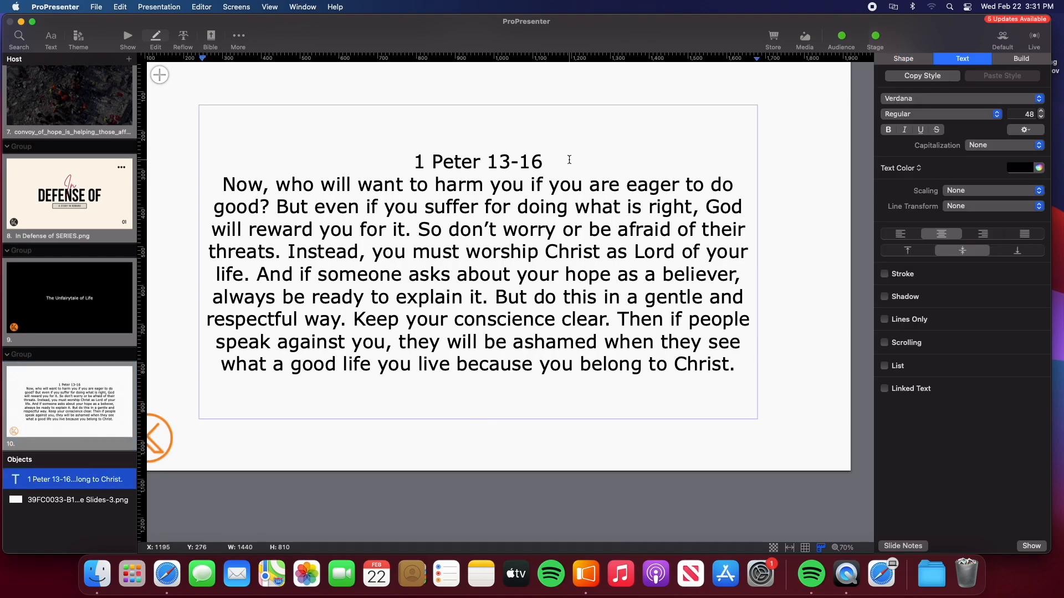
pyautogui.click(569, 160)
pyautogui.press('Return')
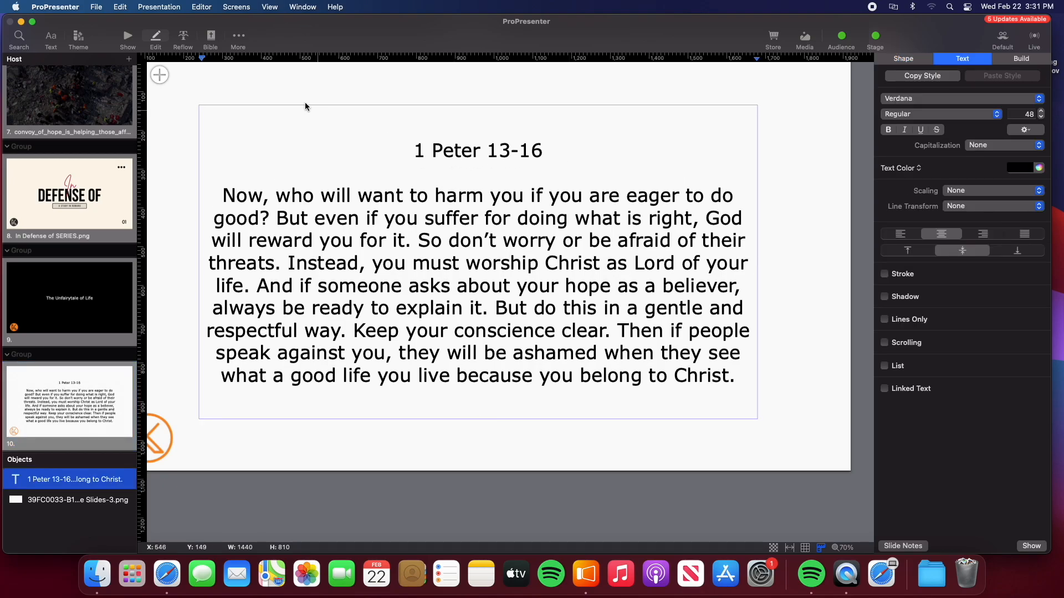
pyautogui.click(128, 39)
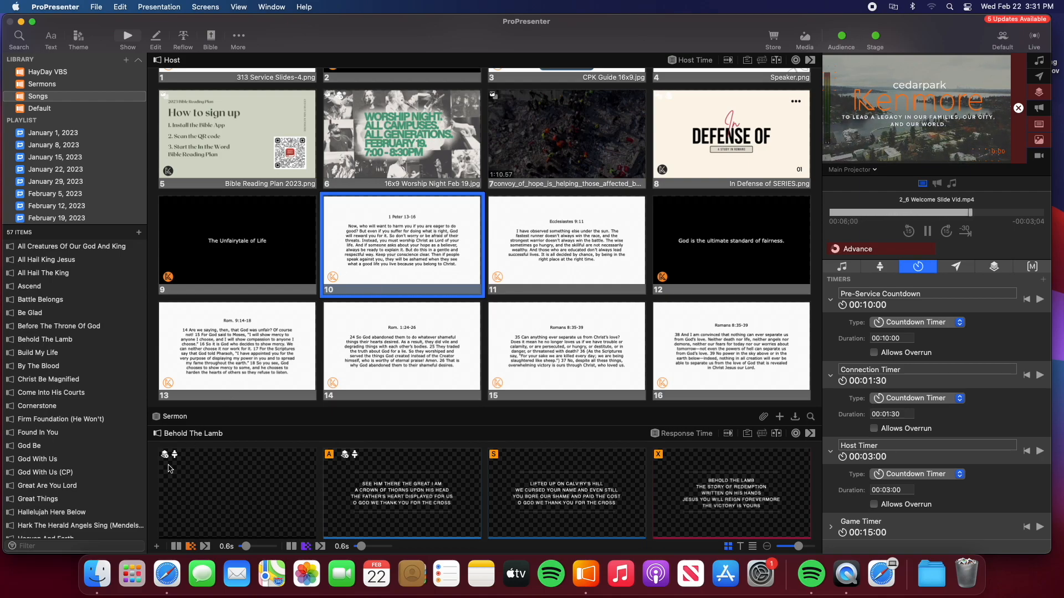
# Step: Add a new blank slide directly after the 1 Peter 13-16 slide in the Host presentation
pyautogui.click(158, 549)
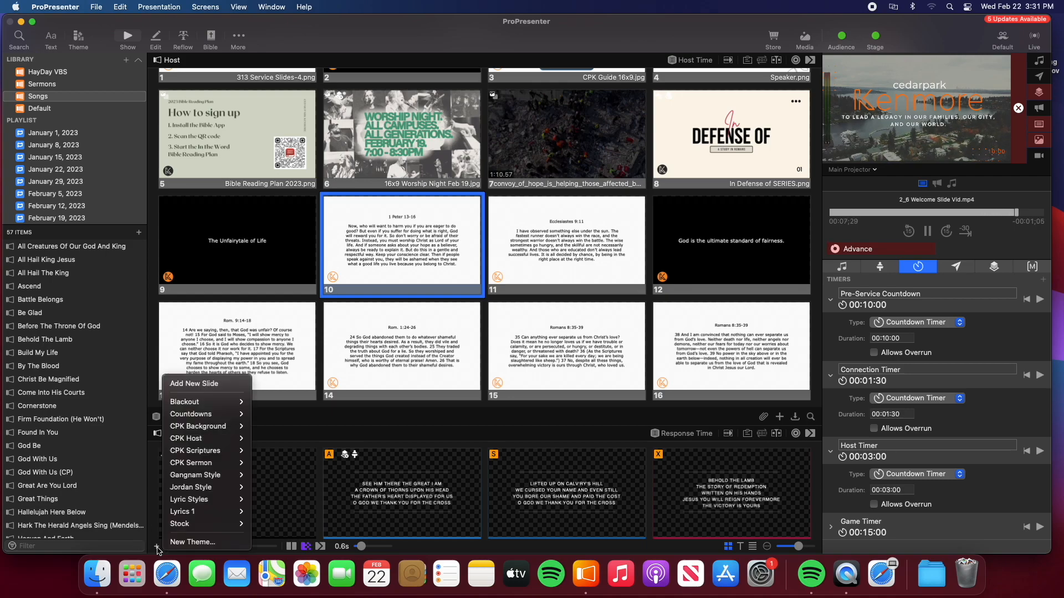
pyautogui.moveTo(199, 500)
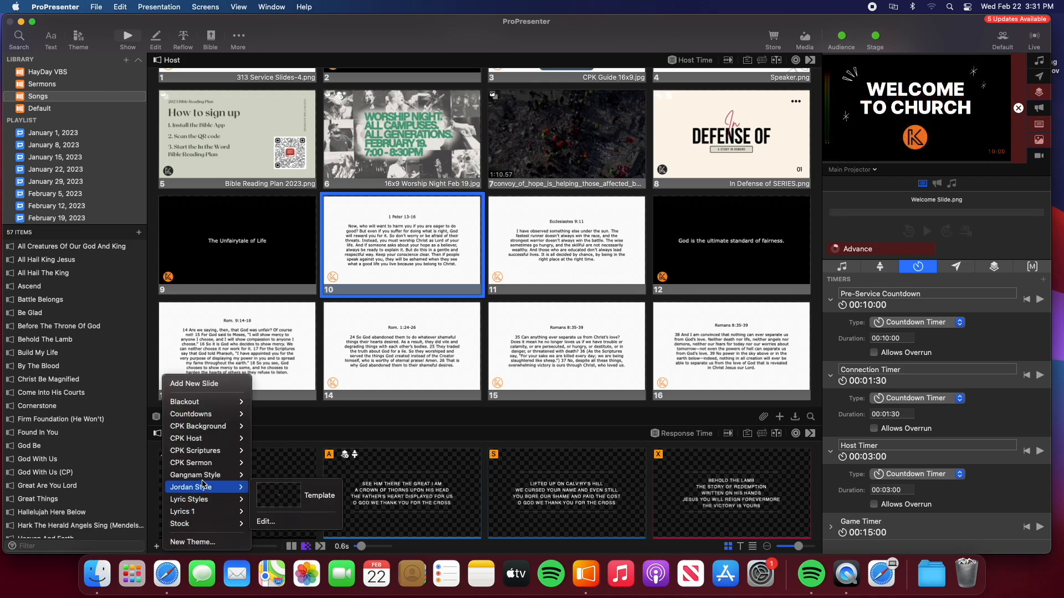
pyautogui.moveTo(203, 463)
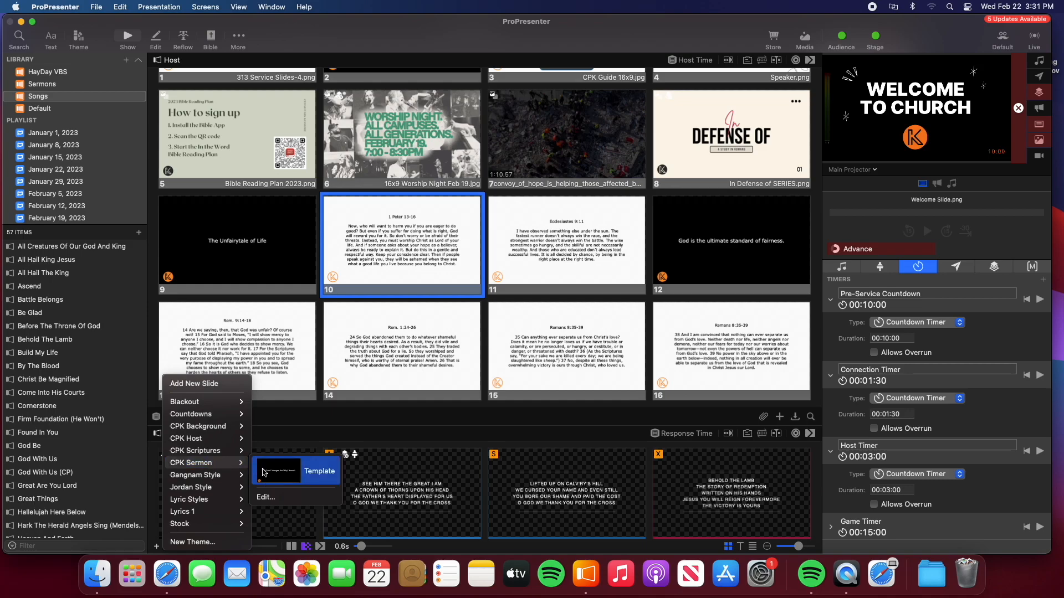
pyautogui.moveTo(241, 451)
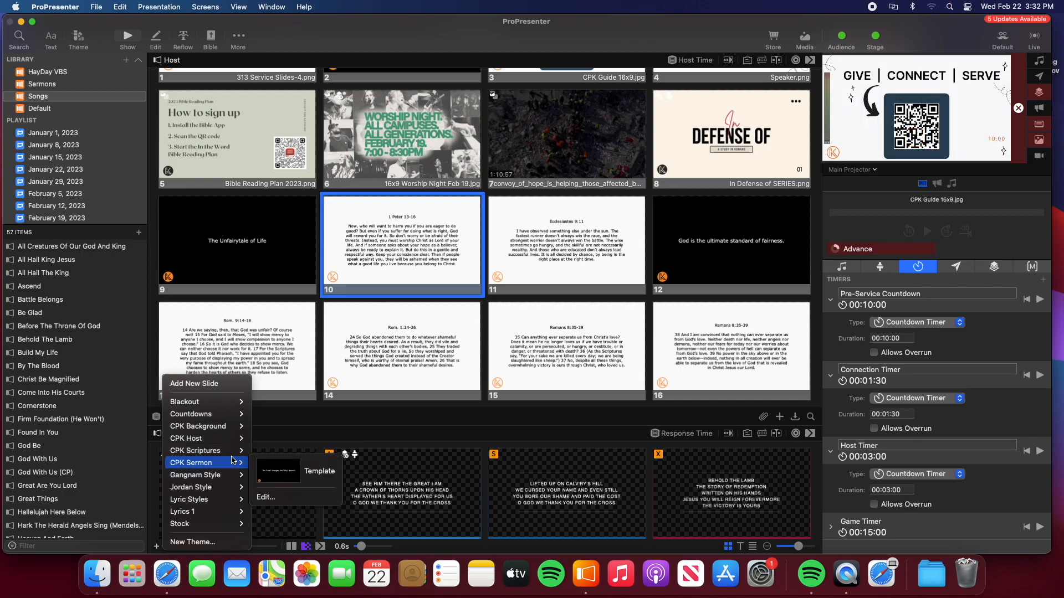
pyautogui.click(205, 384)
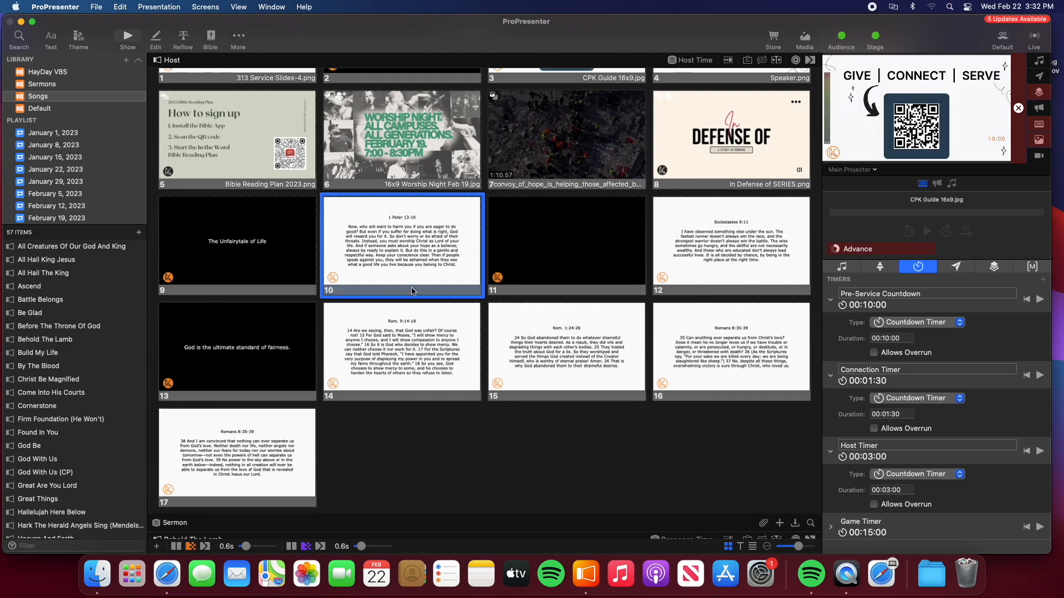
# Step: Open the new Host slide 11 for editing and paste the copied 1 Peter 13-16 passage into its text box, matching the slide's style
pyautogui.rightClick(423, 244)
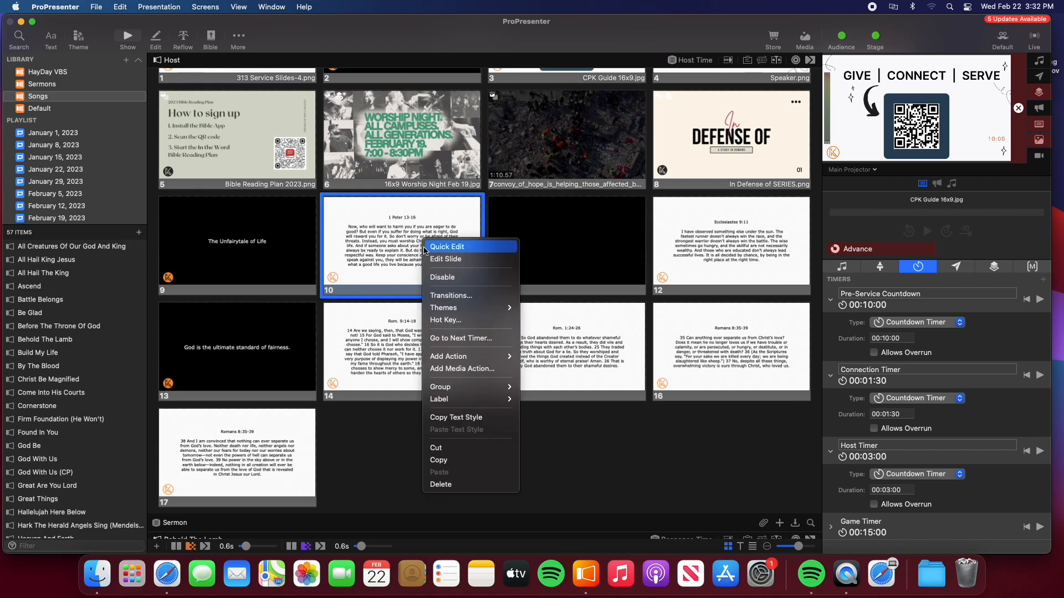
pyautogui.click(565, 229)
pyautogui.rightClick(549, 246)
pyautogui.click(566, 257)
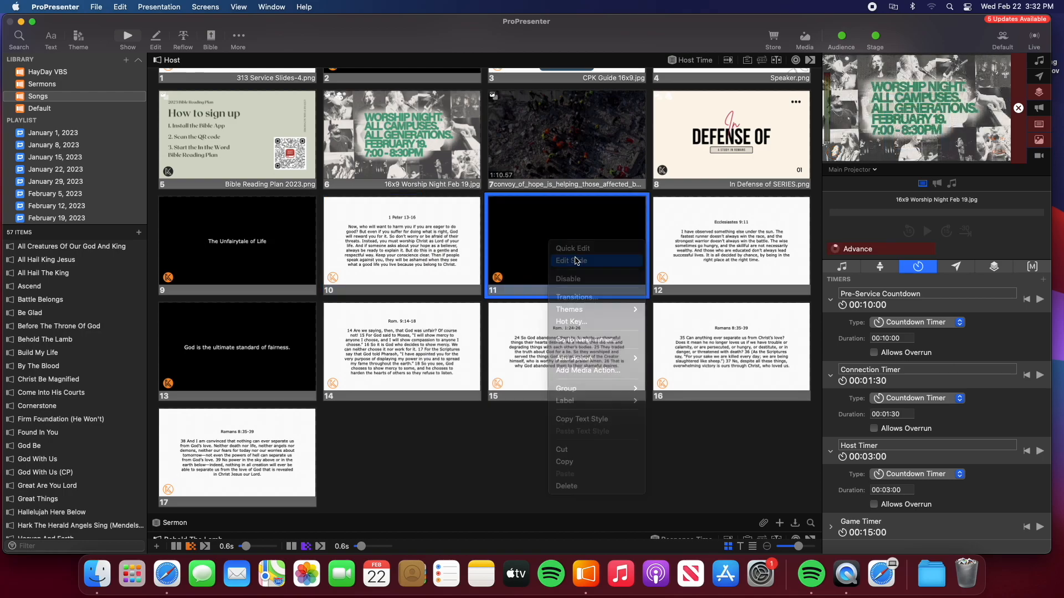
pyautogui.doubleClick(490, 269)
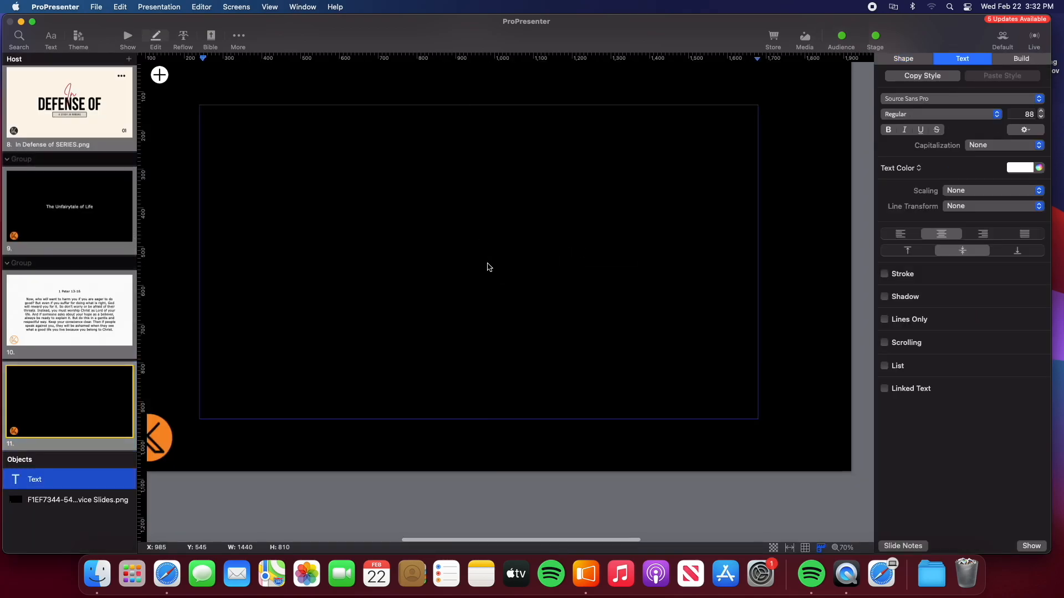
pyautogui.click(120, 7)
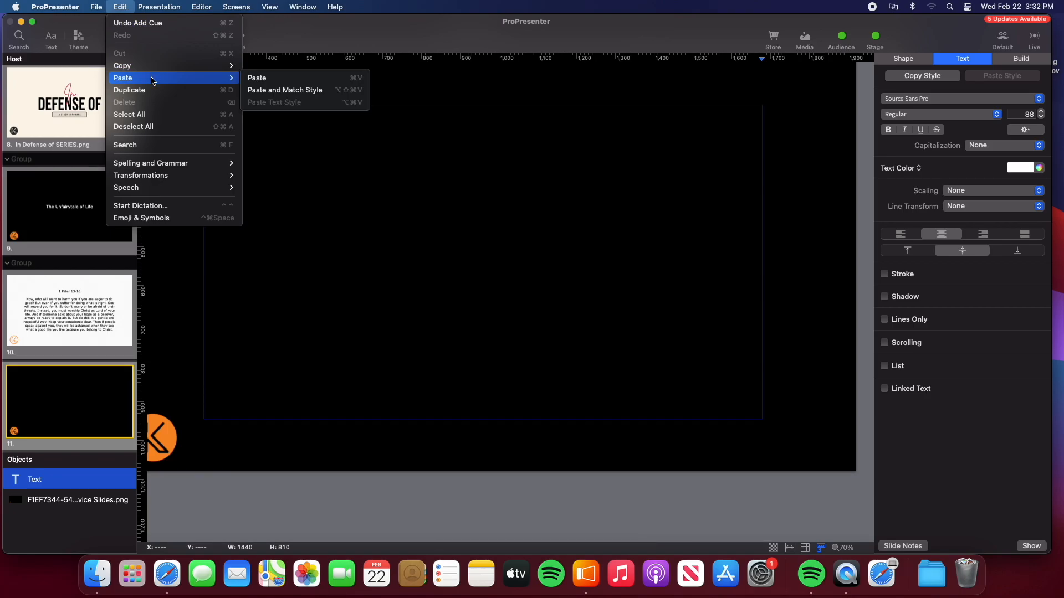
pyautogui.click(262, 87)
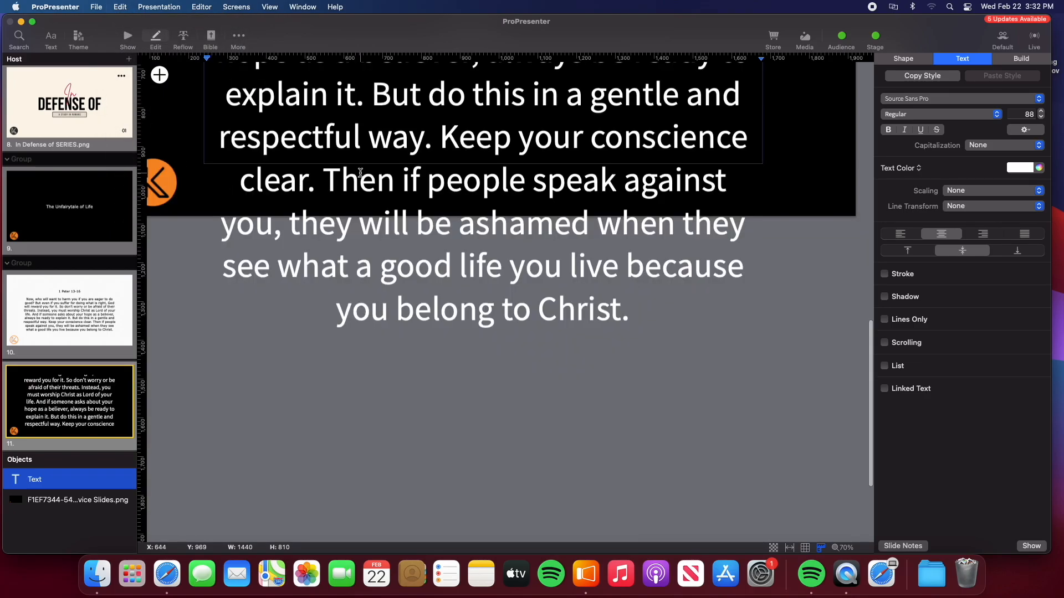
# Step: Set the font size of the whole 1 Peter passage on Host slide 11 to 60, then return to the show view
pyautogui.scroll(5, 358, 168)
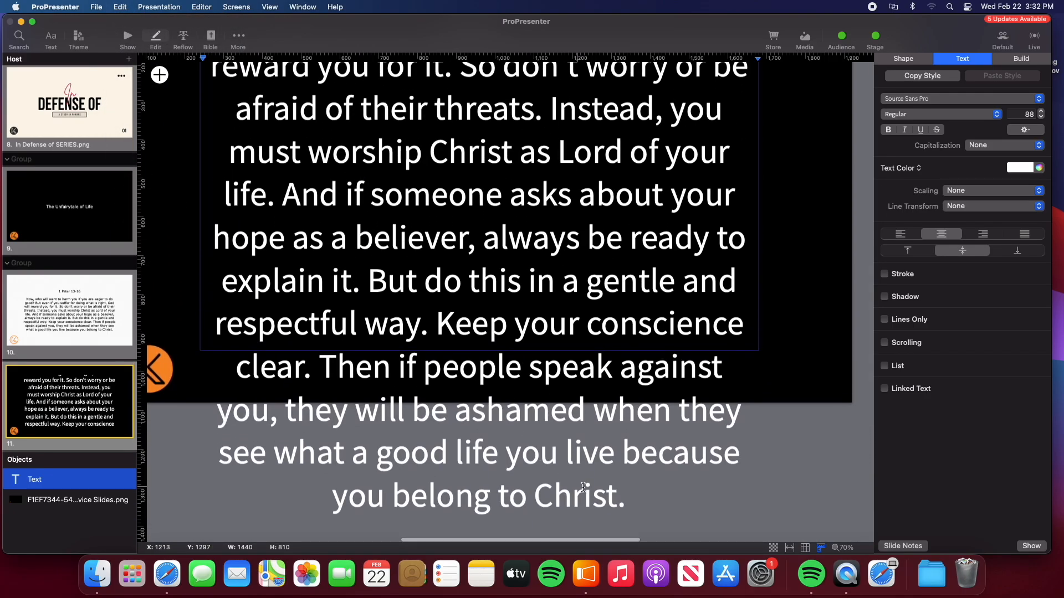
pyautogui.moveTo(640, 497); pyautogui.dragTo(267, 121)
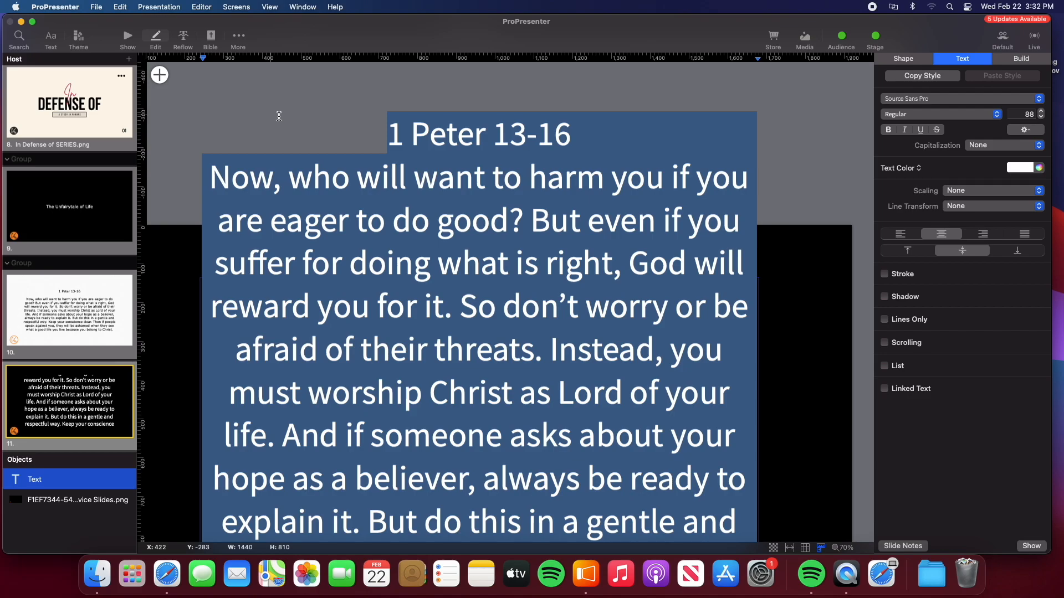
pyautogui.click(1024, 114)
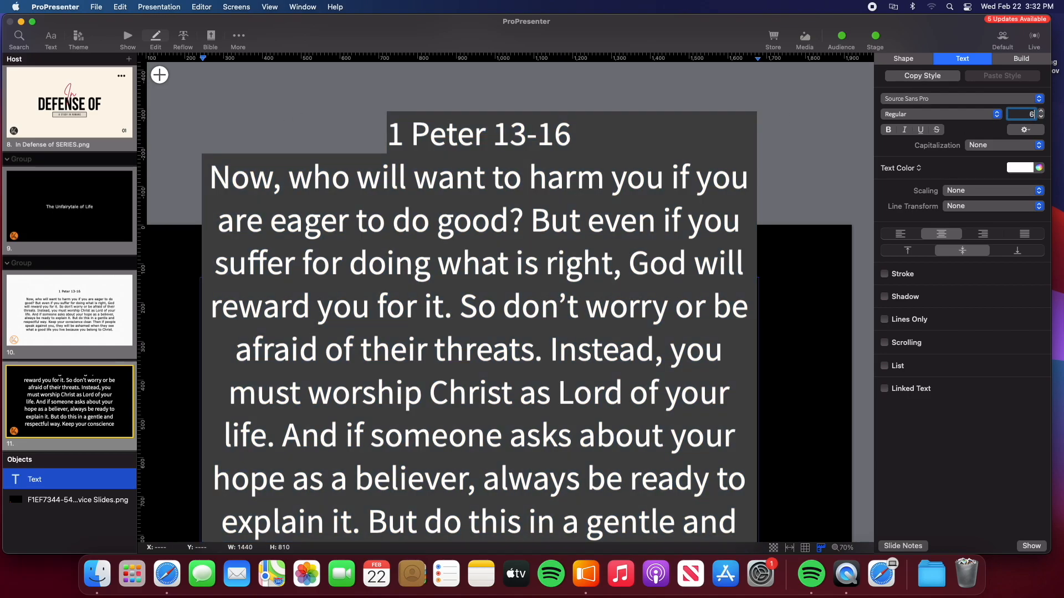
pyautogui.press('Return')
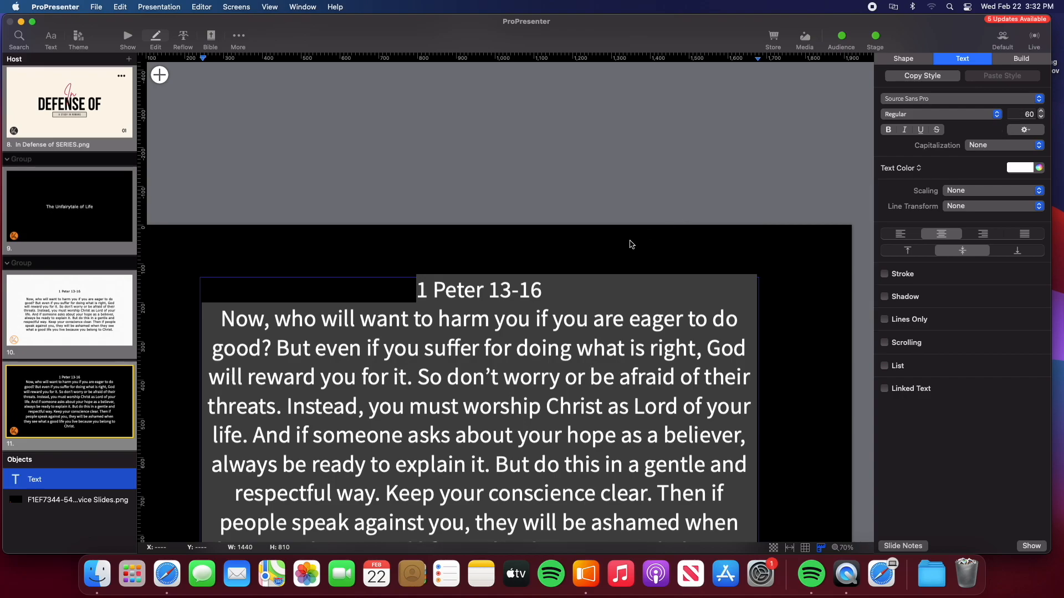
pyautogui.scroll(-5, 629, 245)
pyautogui.click(428, 141)
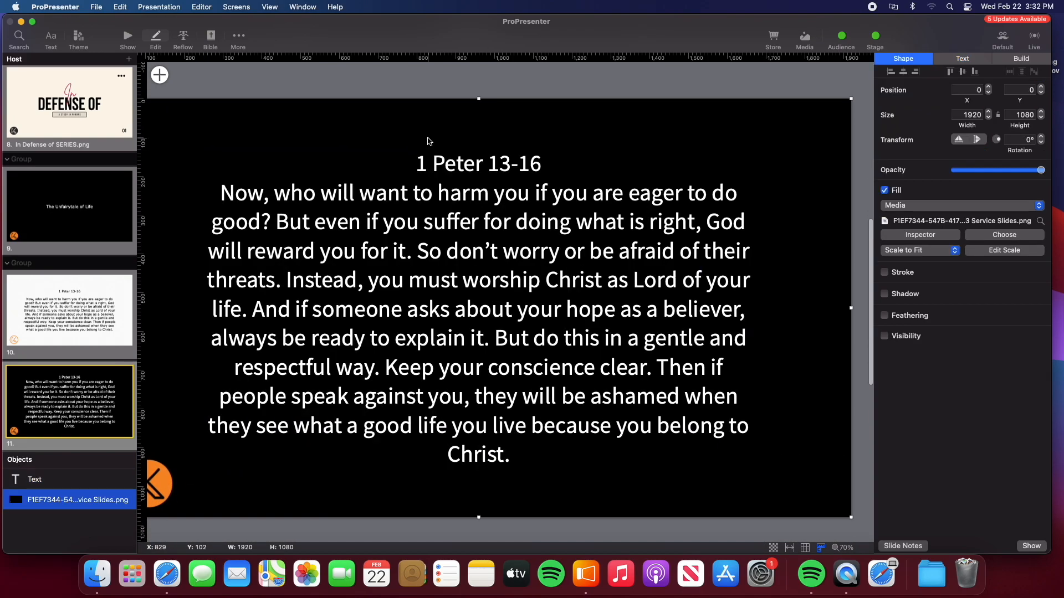
pyautogui.click(128, 38)
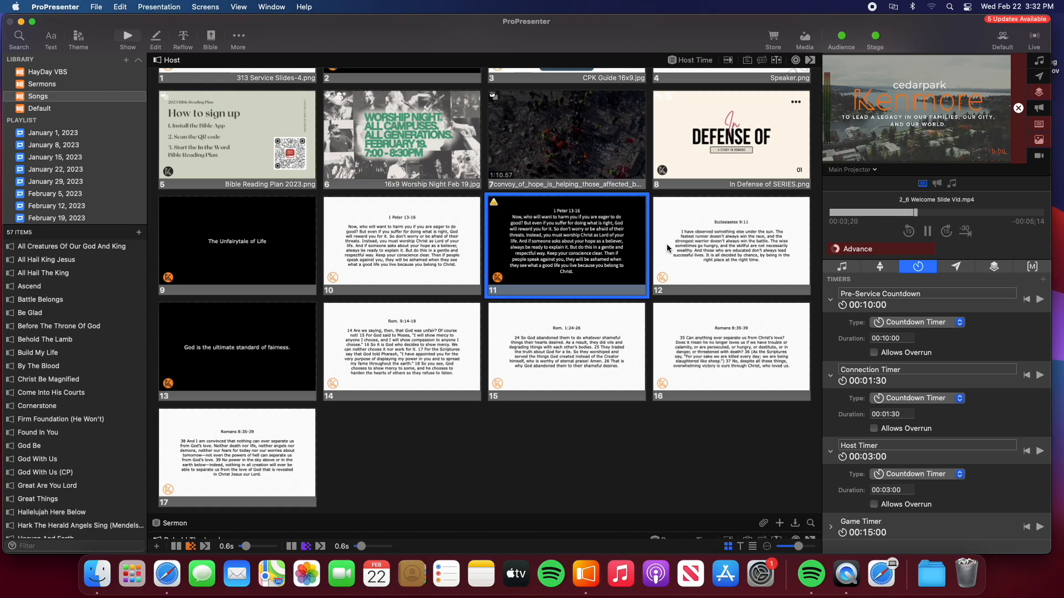
pyautogui.scroll(-3, 669, 231)
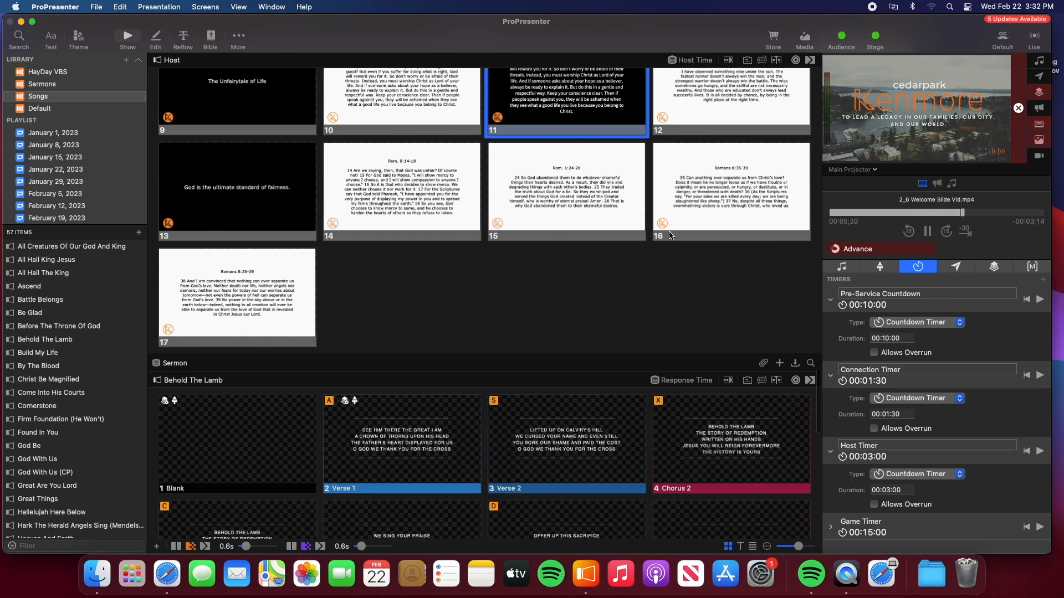
pyautogui.scroll(-2, 669, 235)
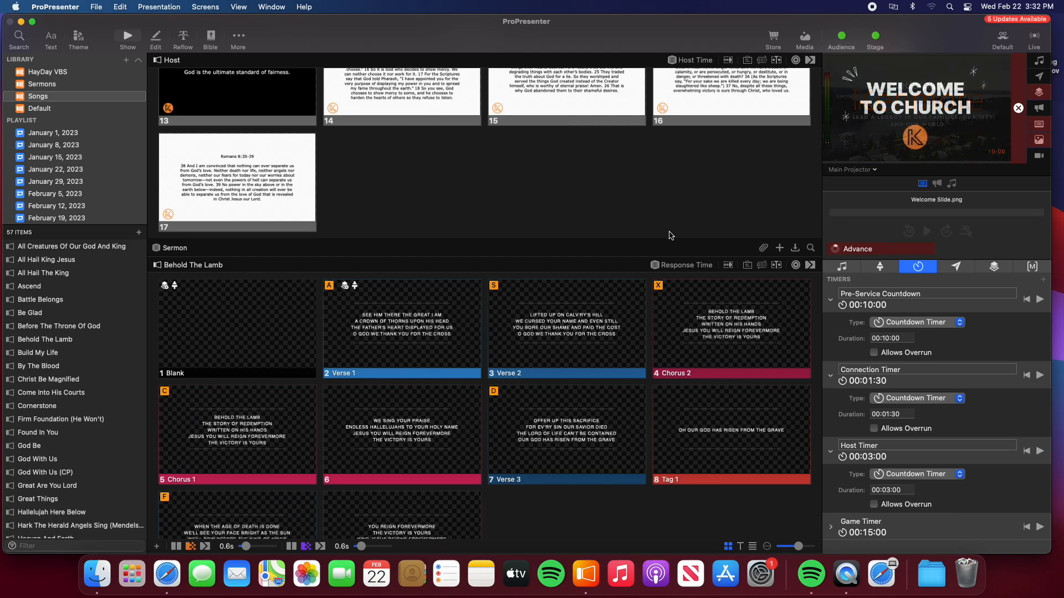
pyautogui.scroll(1, 670, 235)
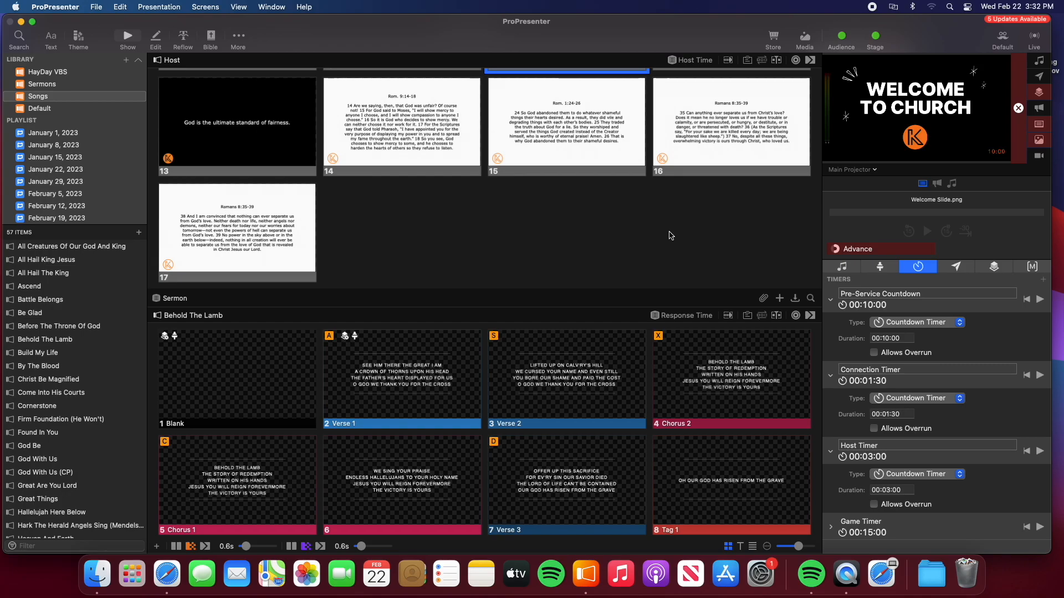
pyautogui.scroll(3, 670, 235)
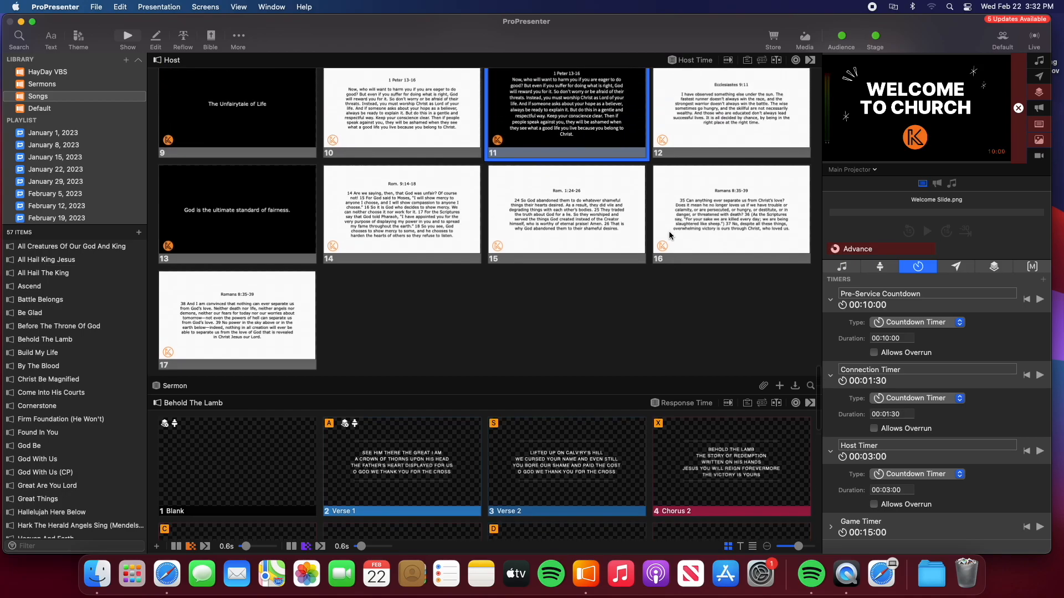
pyautogui.scroll(3, 669, 231)
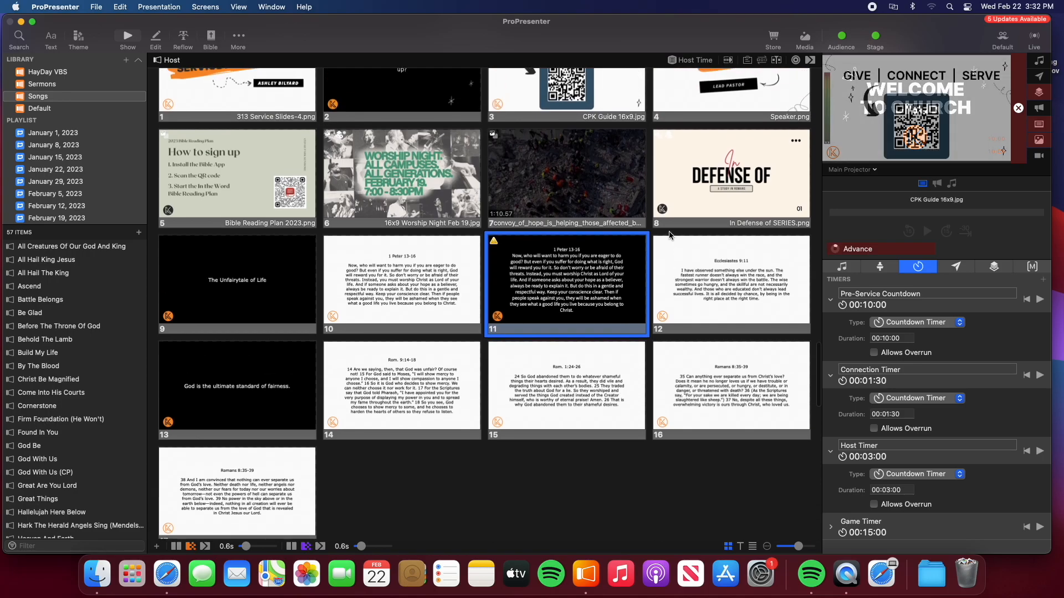
pyautogui.scroll(2, 669, 234)
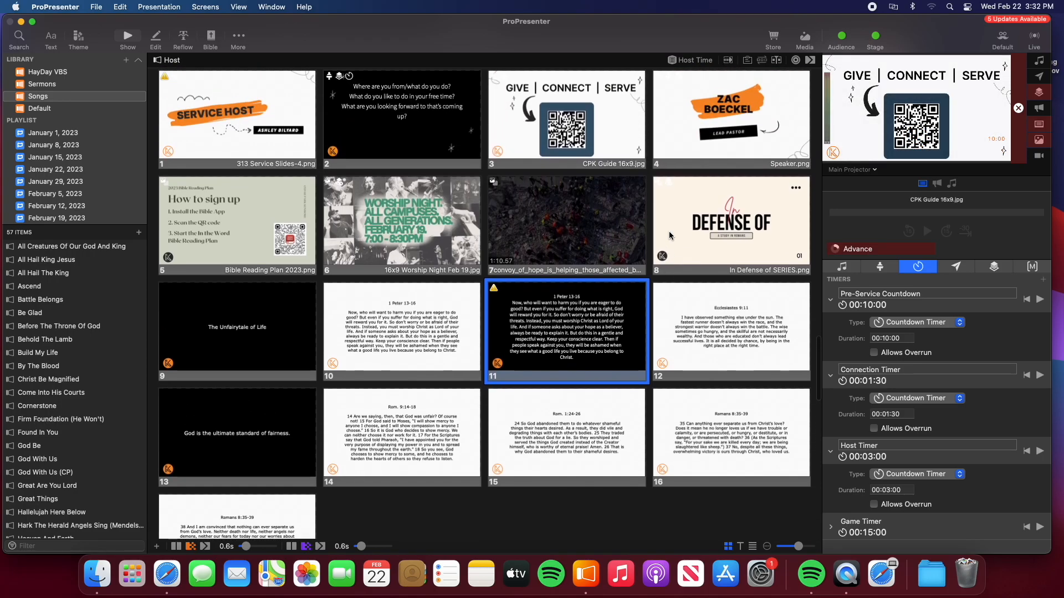